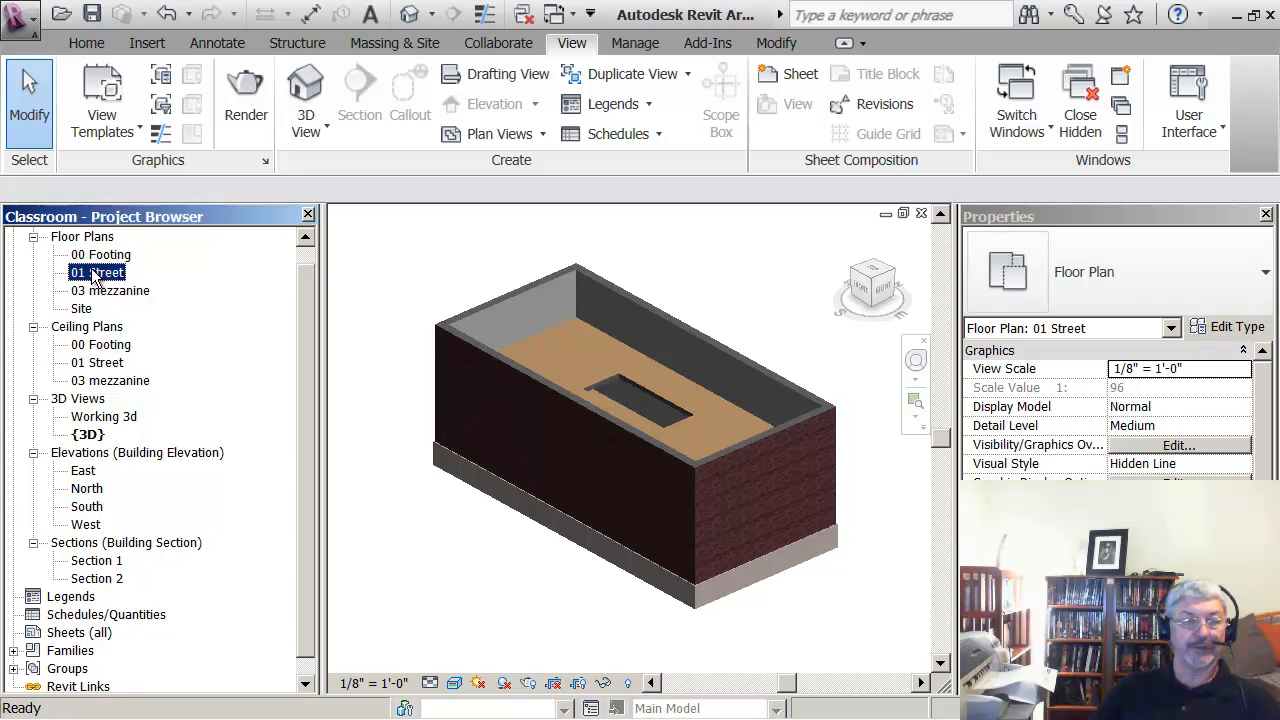
# Start placing a door on the 01 Street floor plan and save the project when reminded
pyautogui.scroll(2, 631, 440)
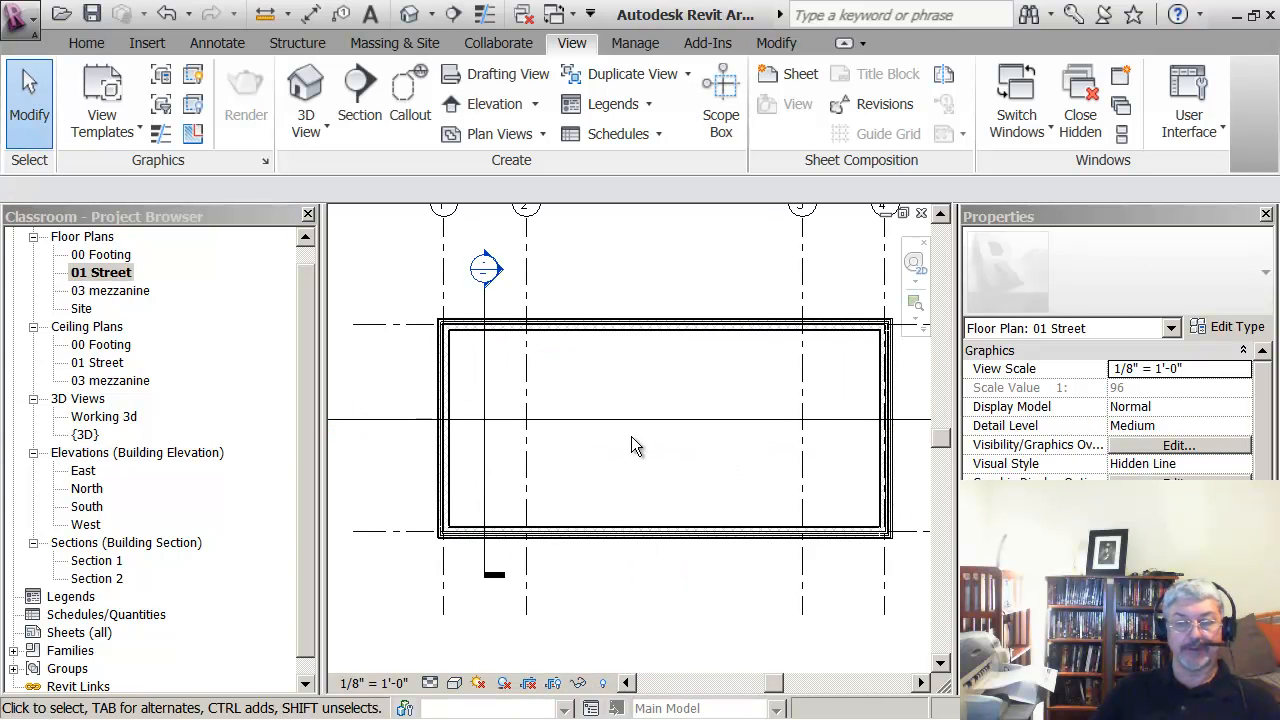
pyautogui.click(90, 43)
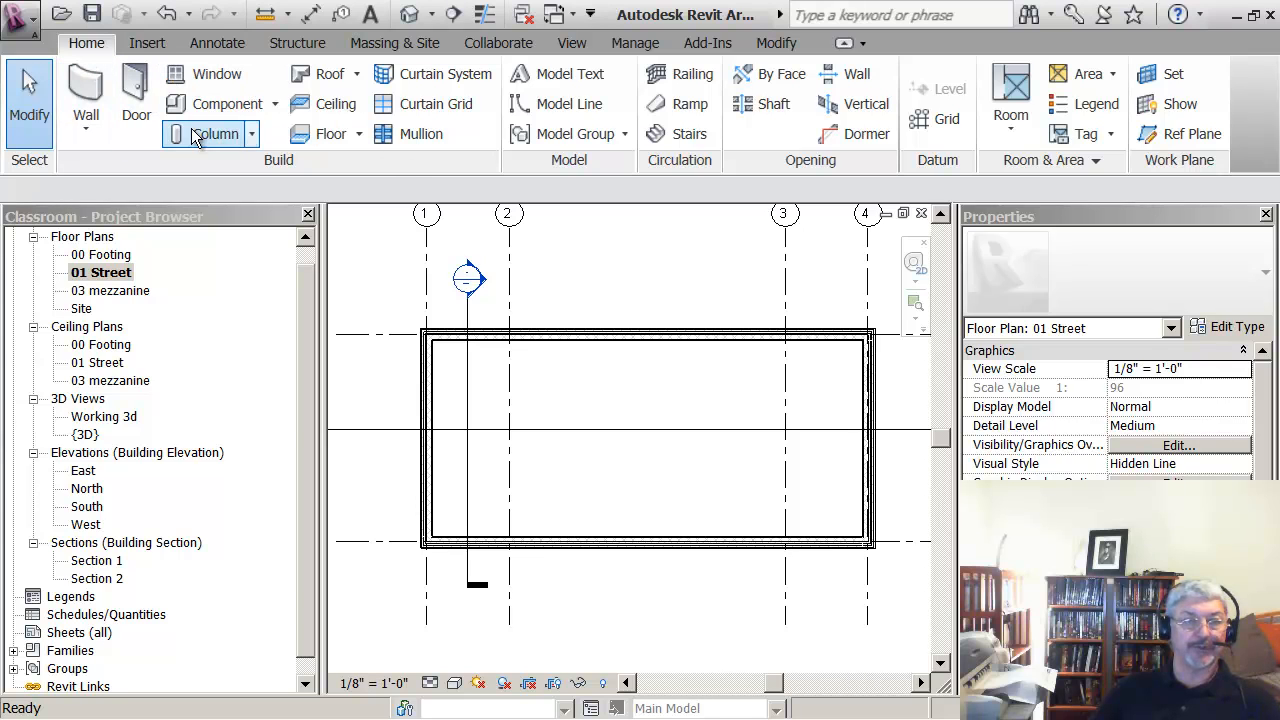
pyautogui.click(131, 112)
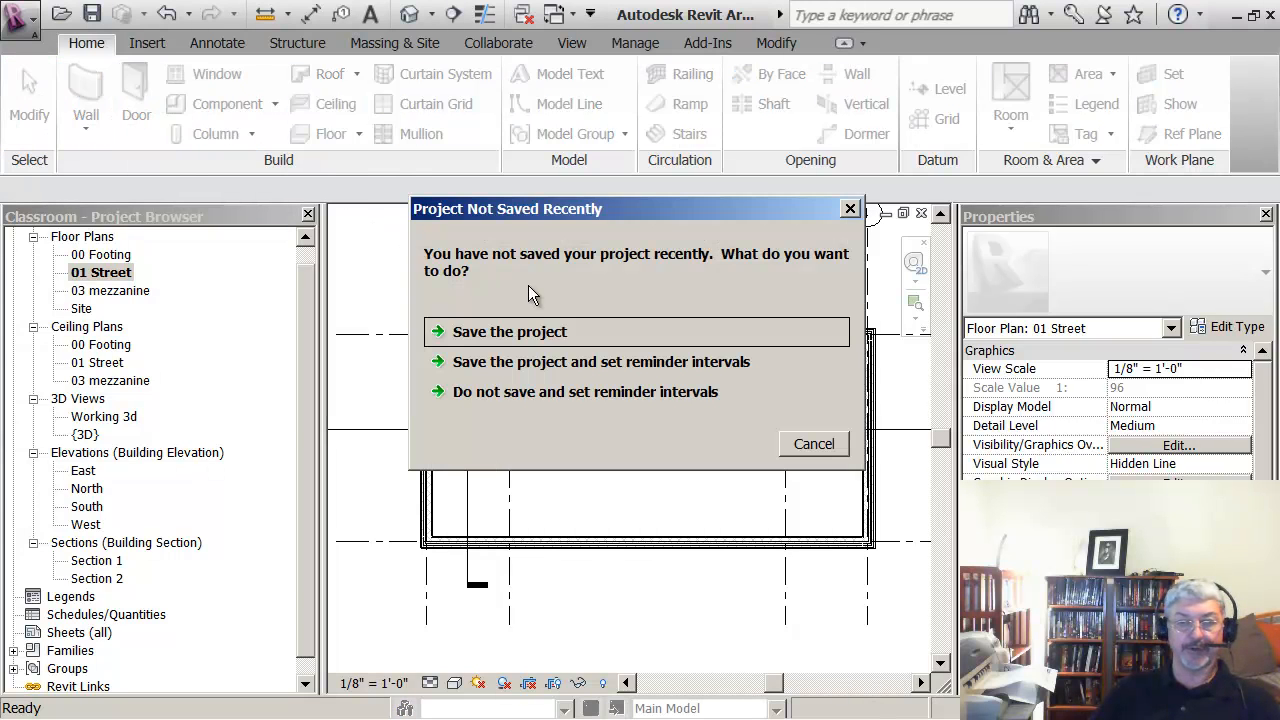
pyautogui.click(512, 331)
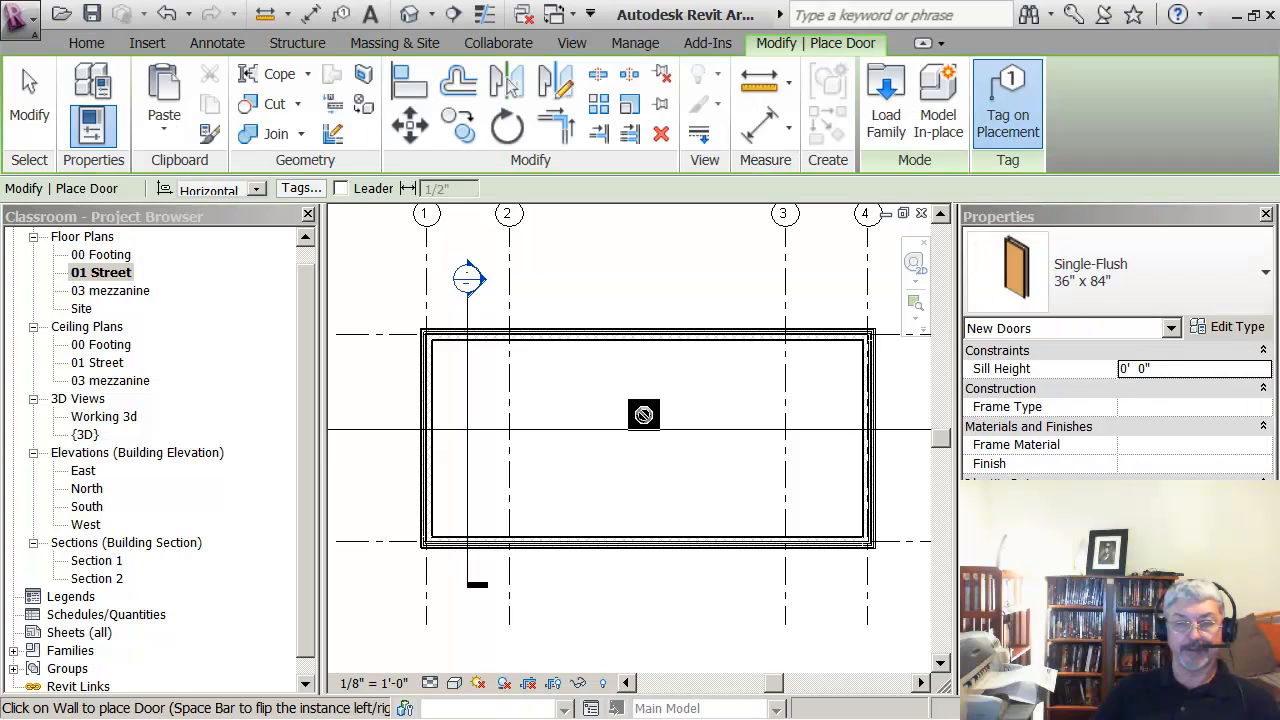
# Check which door types are available in the project for the exterior wall
pyautogui.scroll(1, 566, 580)
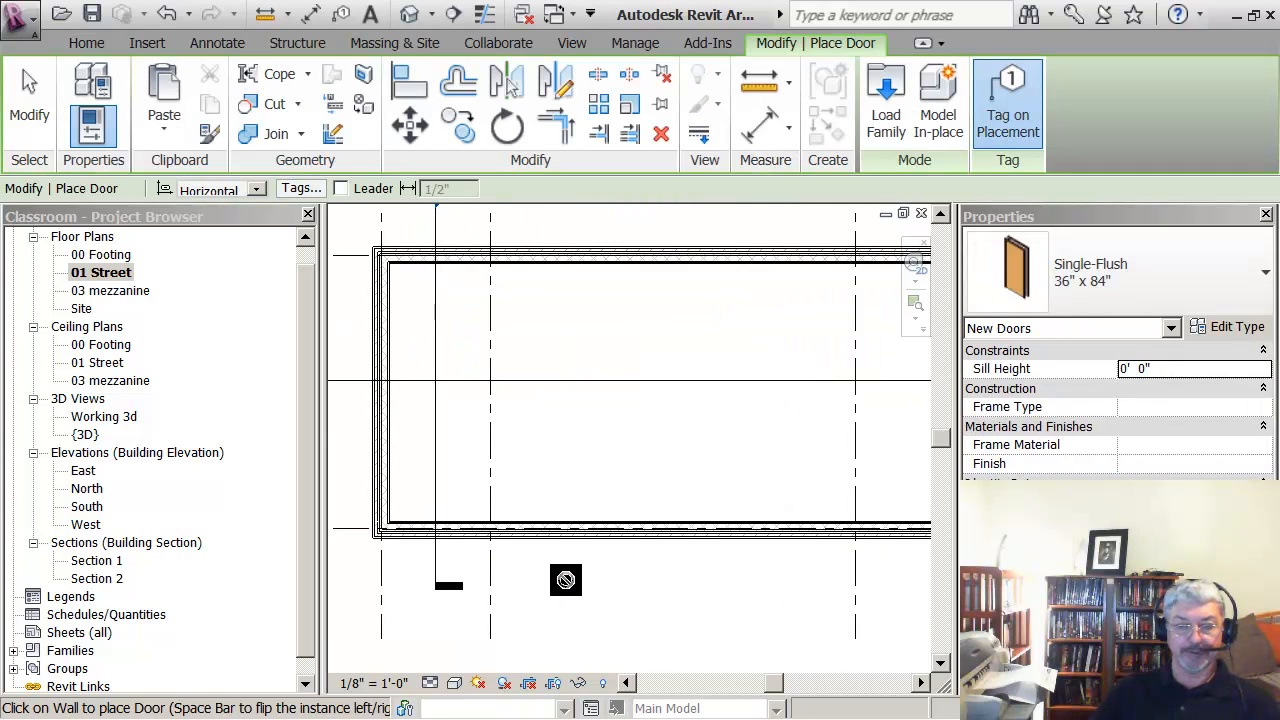
pyautogui.moveTo(566, 580); pyautogui.dragTo(612, 612, button='middle')
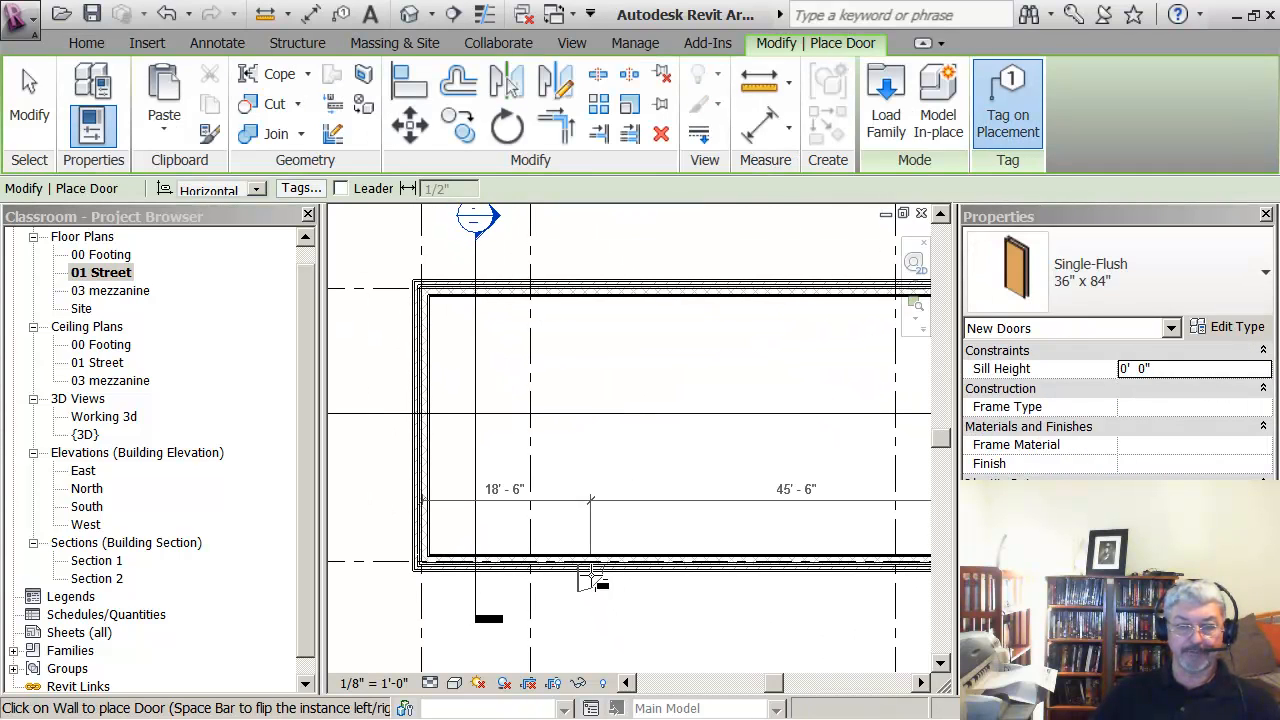
pyautogui.click(1219, 283)
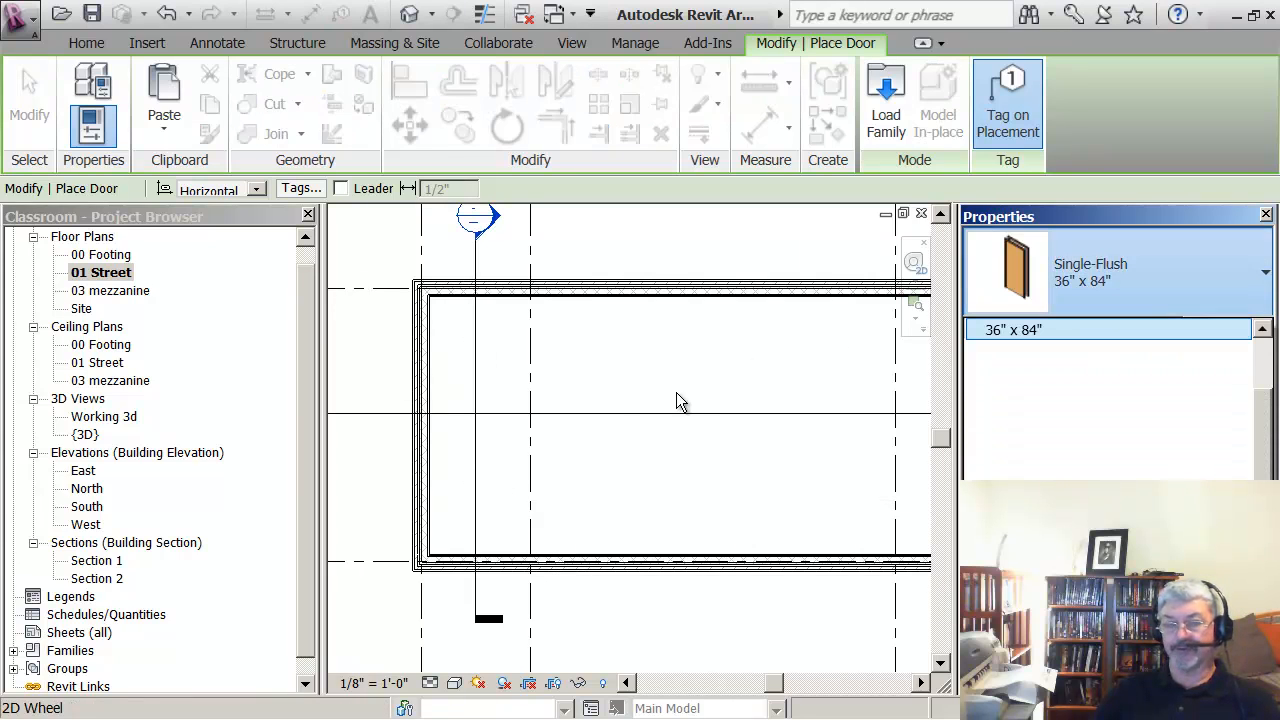
pyautogui.click(612, 506)
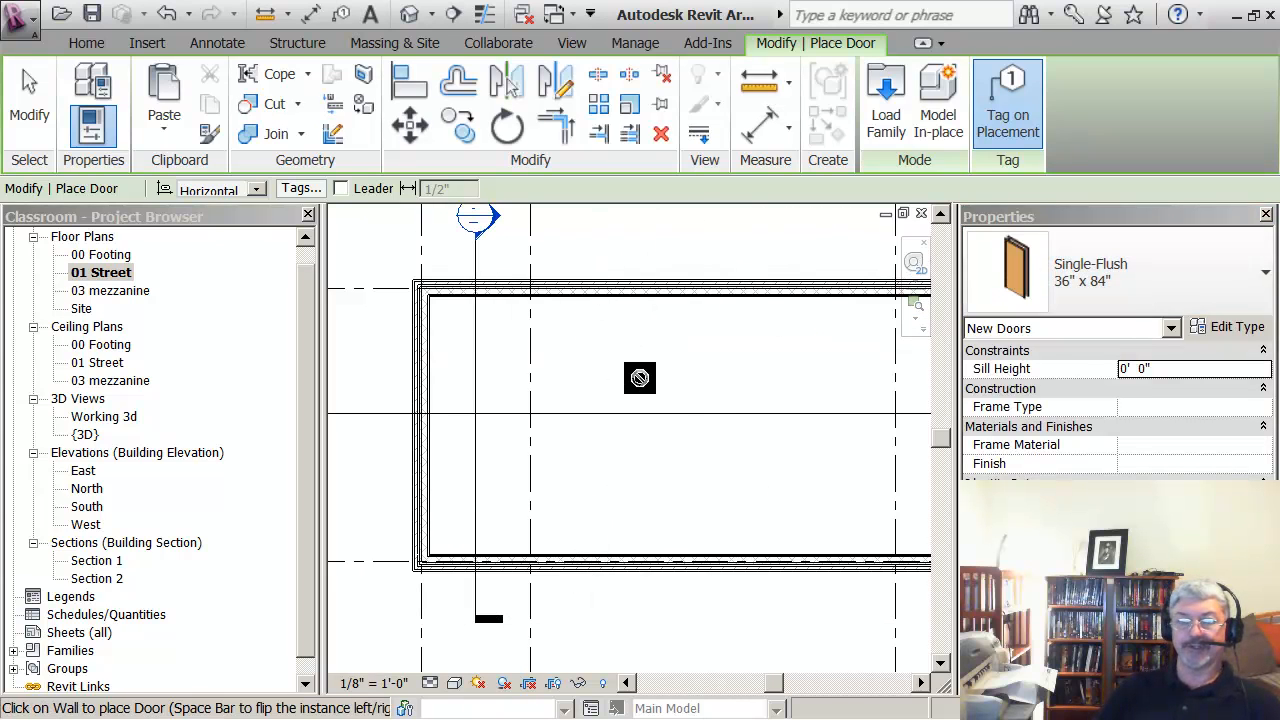
# Start loading a family and open the Doors folder of the Imperial Library
pyautogui.click(892, 127)
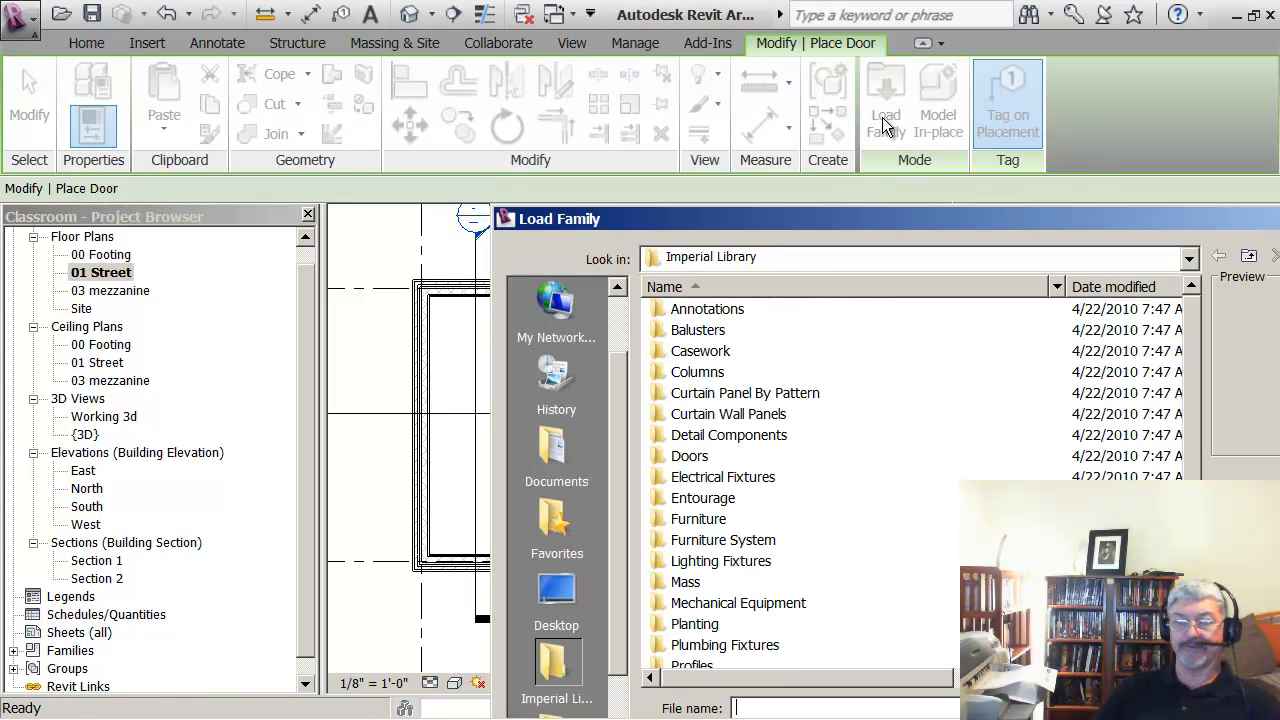
pyautogui.moveTo(701, 219); pyautogui.dragTo(413, 73)
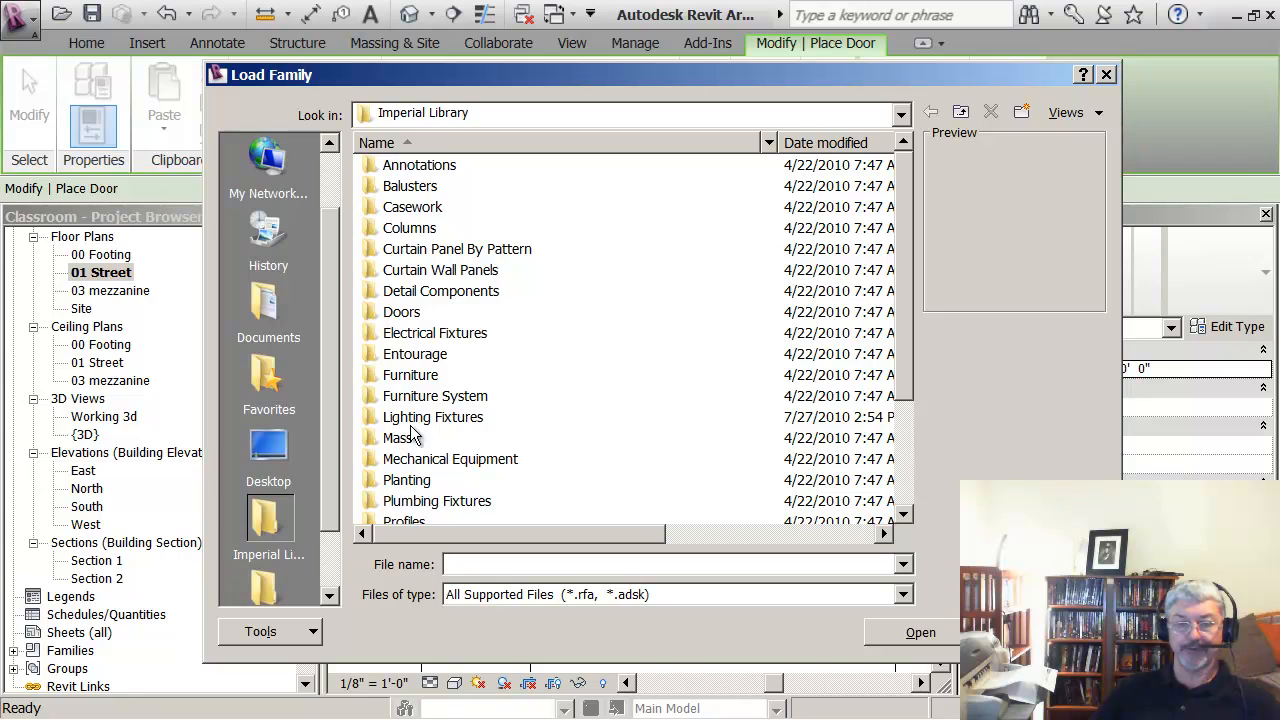
pyautogui.moveTo(906, 318)
pyautogui.mouseDown()
pyautogui.moveTo(906, 430)
pyautogui.moveTo(901, 314)
pyautogui.mouseUp()
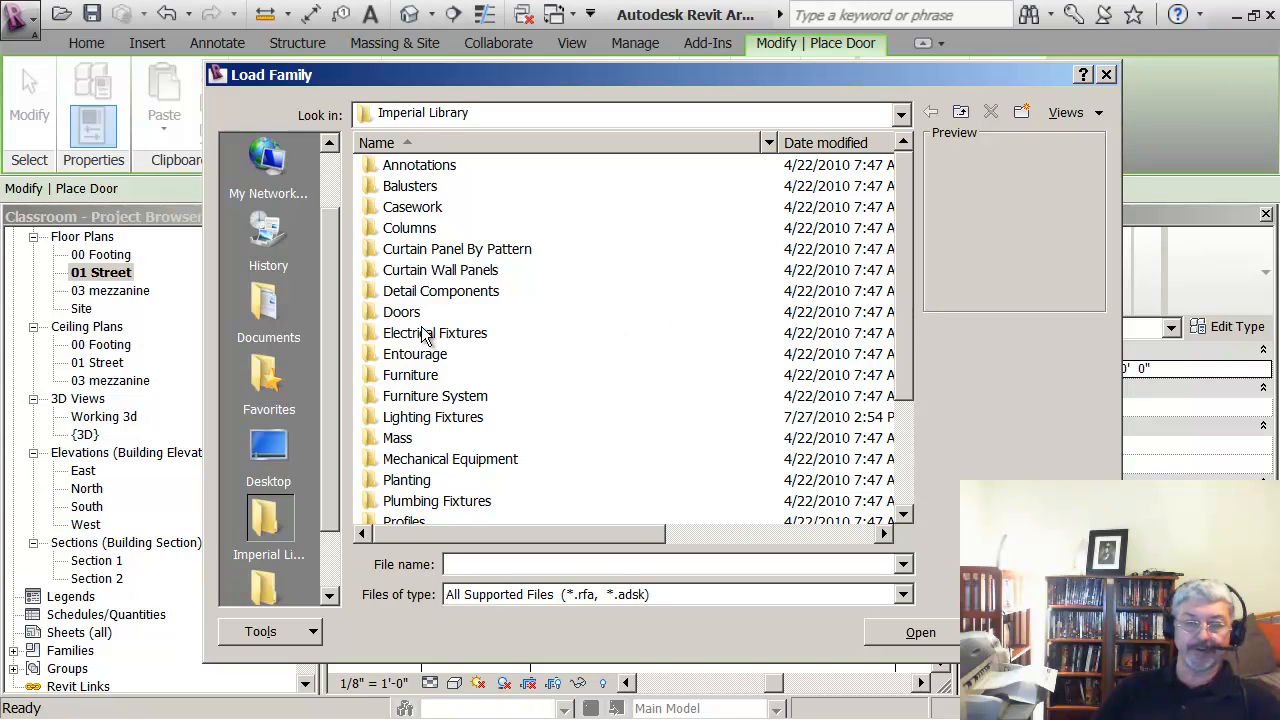
pyautogui.doubleClick(380, 313)
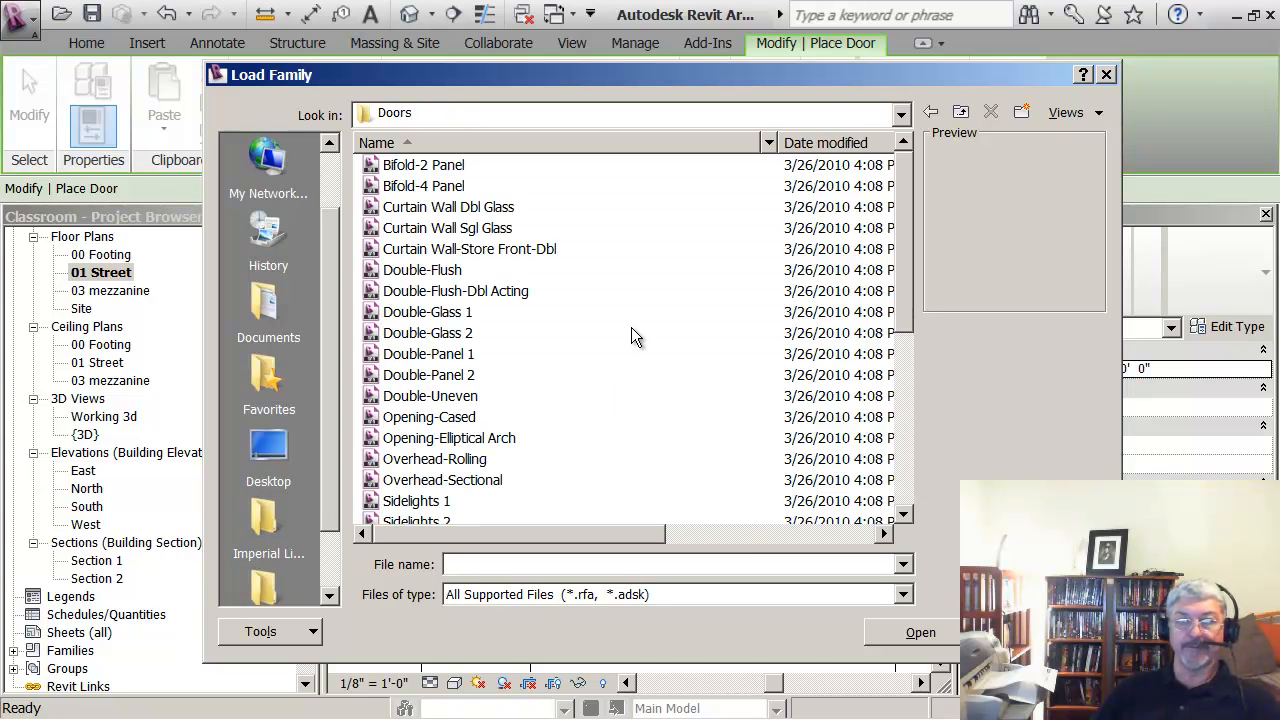
# Preview the door families in the Doors folder one by one, including the bifold, curtain wall, double and sidelight doors
pyautogui.click(423, 167)
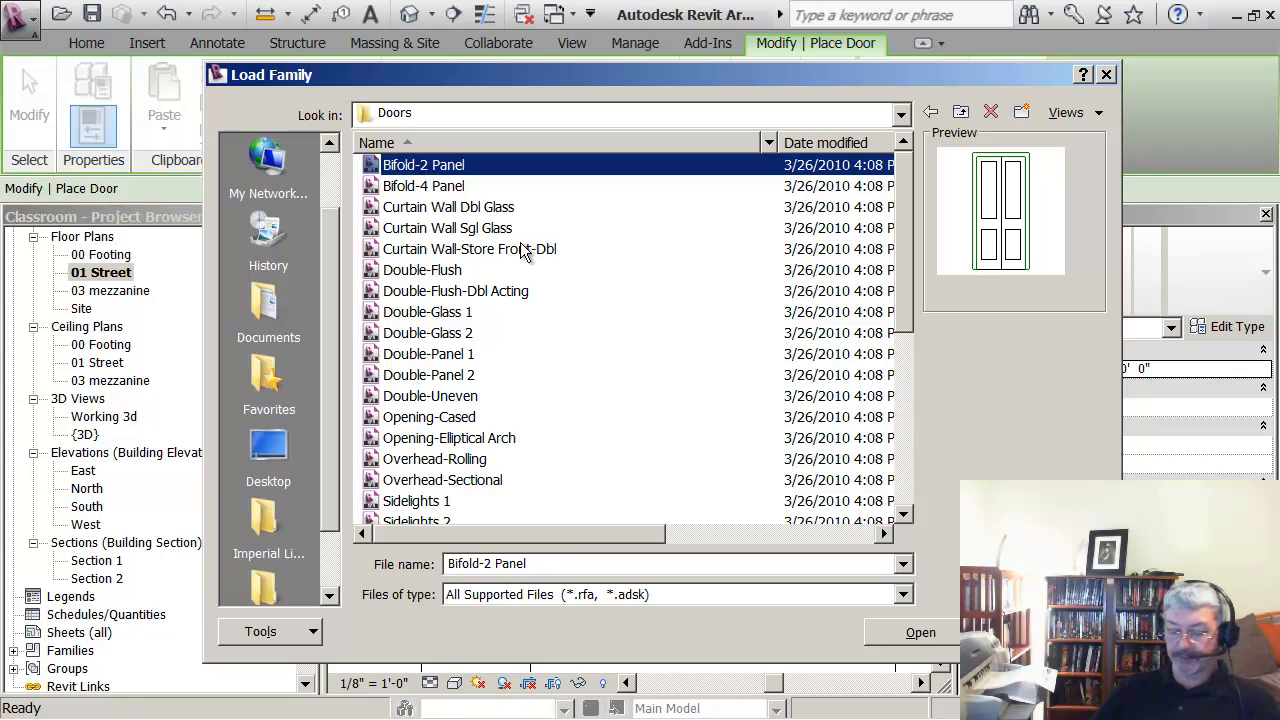
pyautogui.press('Down')
pyautogui.press('Down')
pyautogui.press('Down')
pyautogui.press('Down')
pyautogui.press('Down')
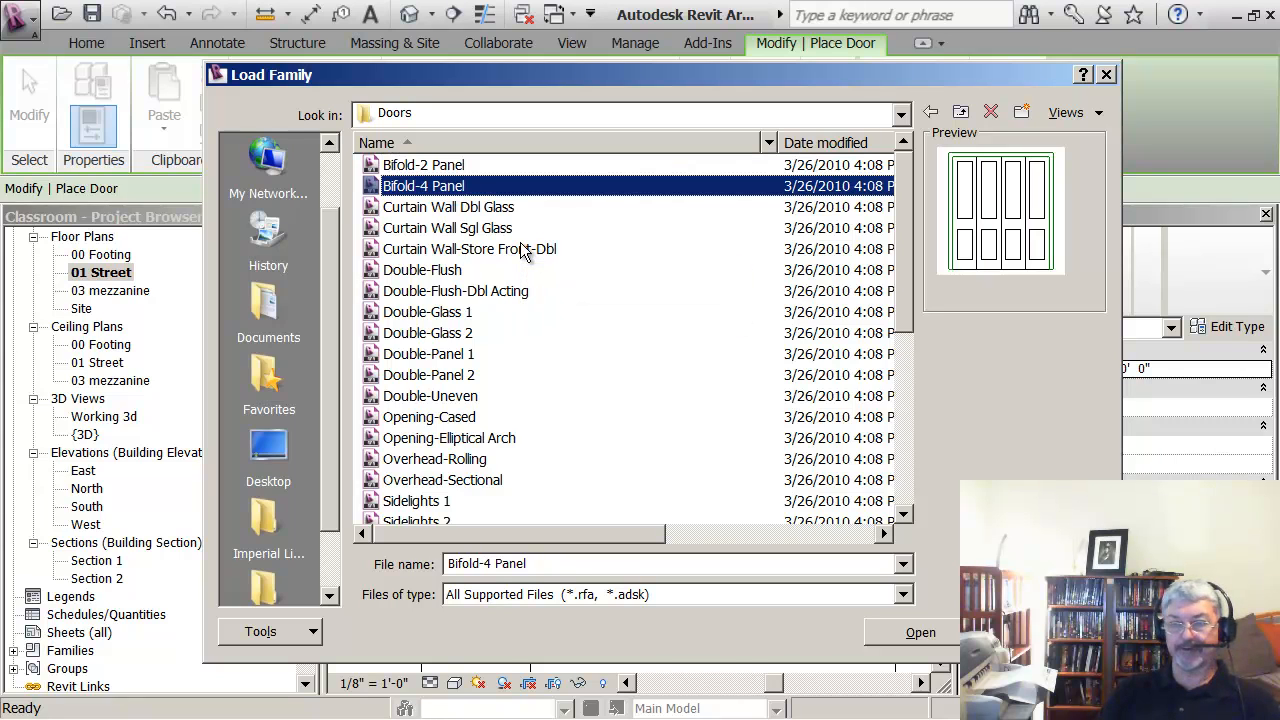
pyautogui.press('Down')
pyautogui.press('Down')
pyautogui.press('Down')
pyautogui.press('Down')
pyautogui.press('Down')
pyautogui.press('Down')
pyautogui.press('Down')
pyautogui.press('Down')
pyautogui.press('Down')
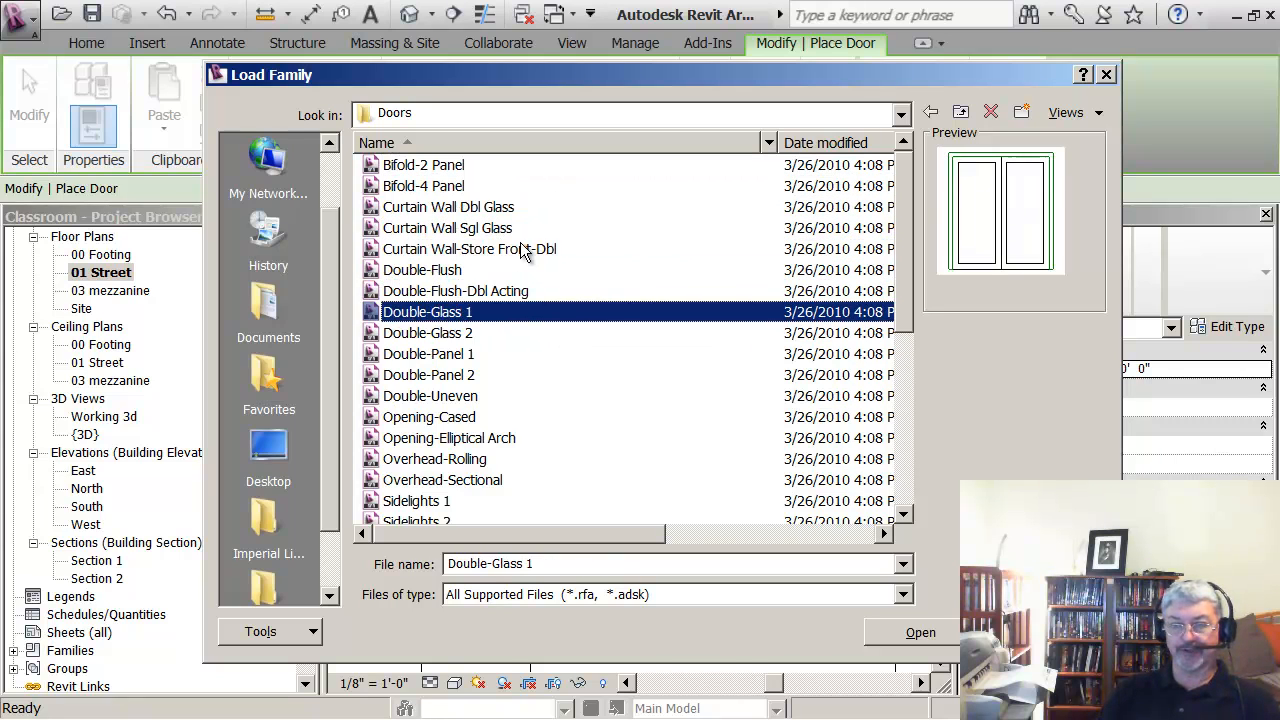
pyautogui.press('Down')
pyautogui.press('Down')
pyautogui.press('Down')
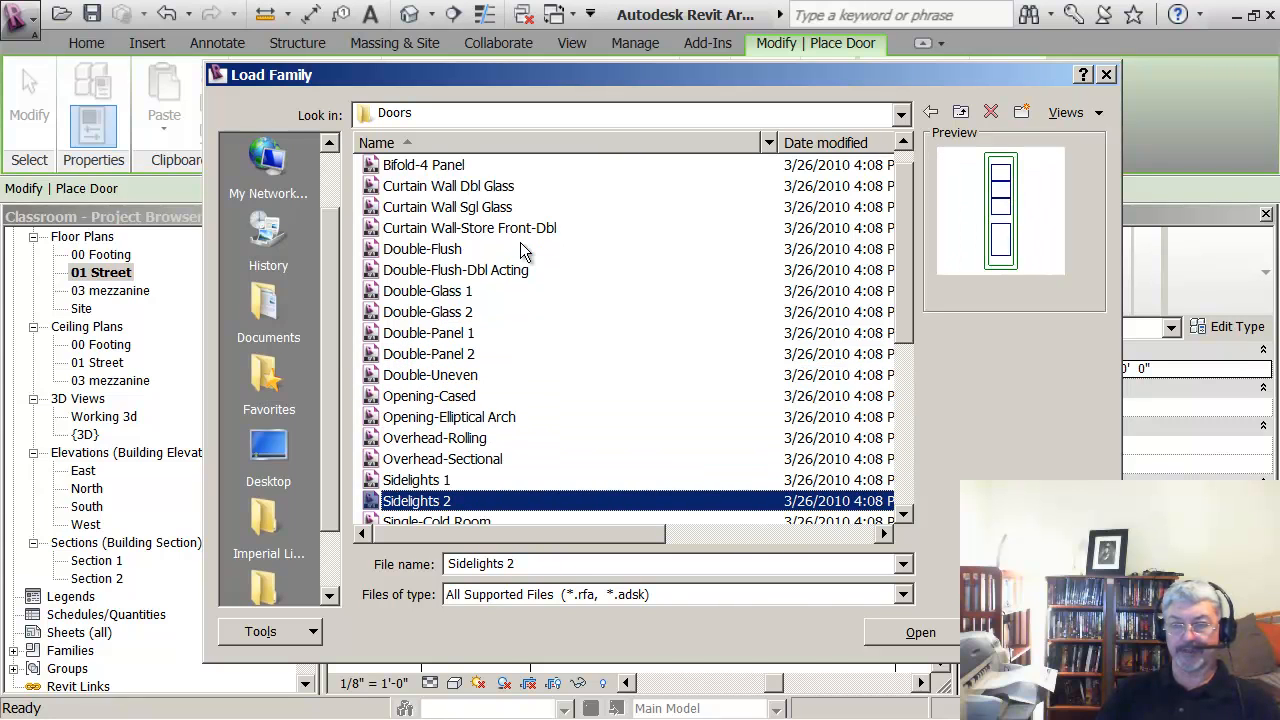
pyautogui.press('Up')
pyautogui.press('Up')
pyautogui.press('Up')
pyautogui.press('Up')
pyautogui.press('Up')
pyautogui.press('Up')
pyautogui.press('Up')
pyautogui.press('Up')
pyautogui.press('Up')
pyautogui.press('Up')
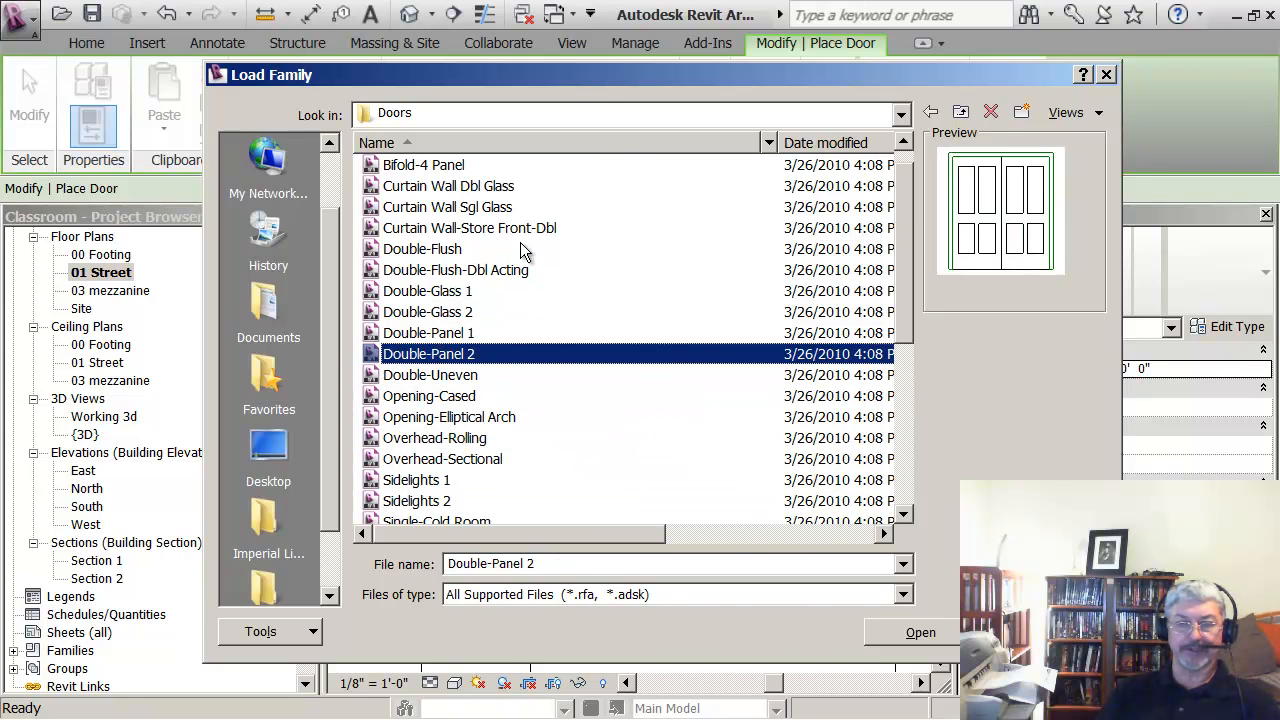
pyautogui.press('Up')
pyautogui.press('Up')
pyautogui.press('Up')
pyautogui.press('Up')
pyautogui.press('Up')
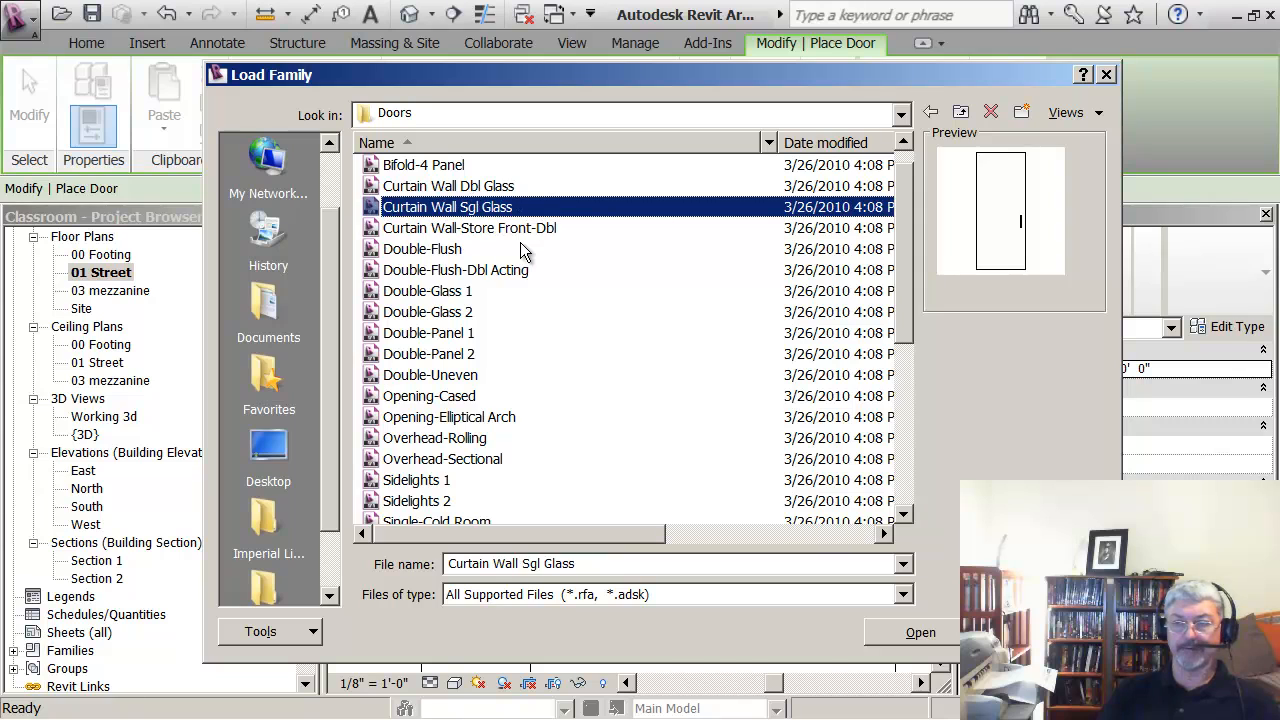
pyautogui.press('Up')
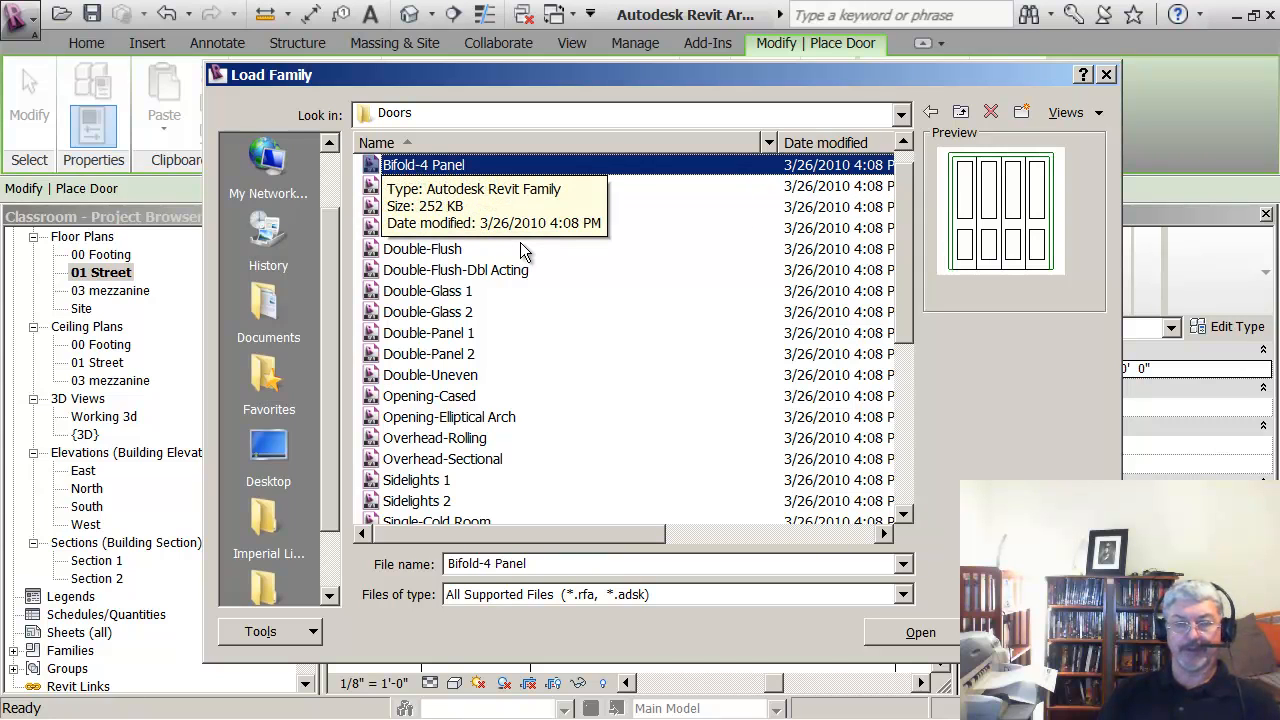
pyautogui.press('Down')
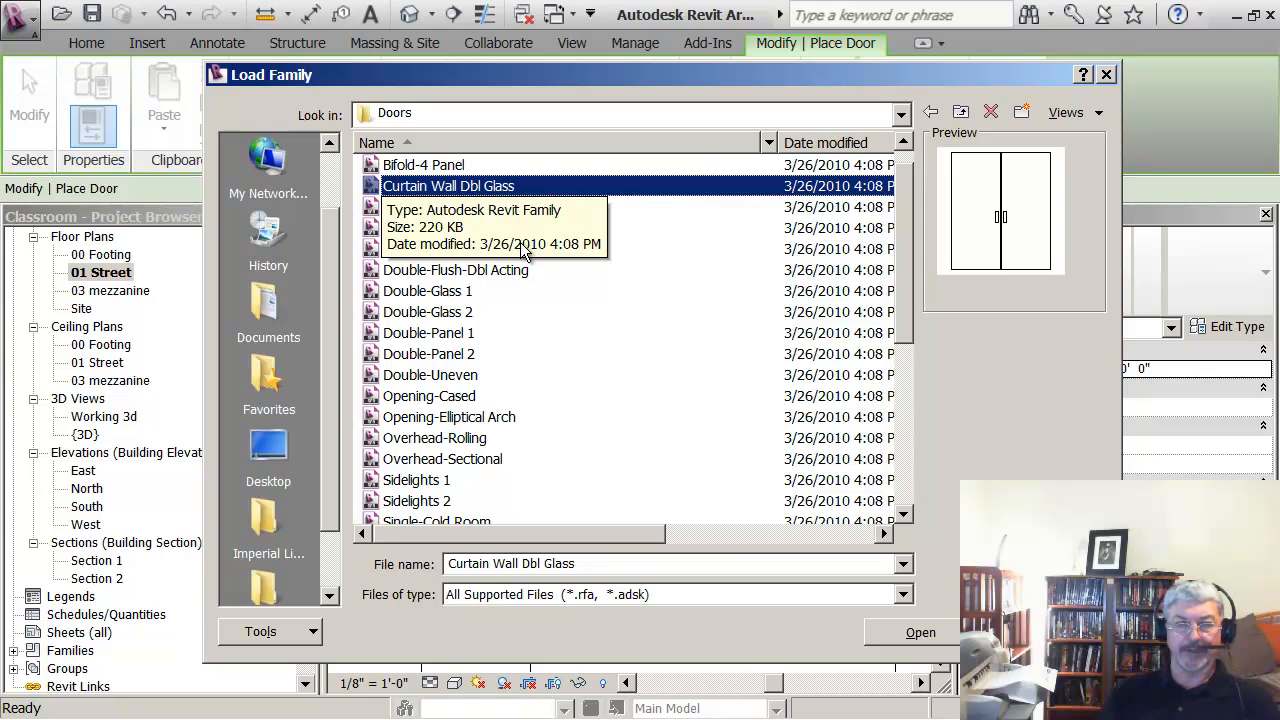
pyautogui.press('Up')
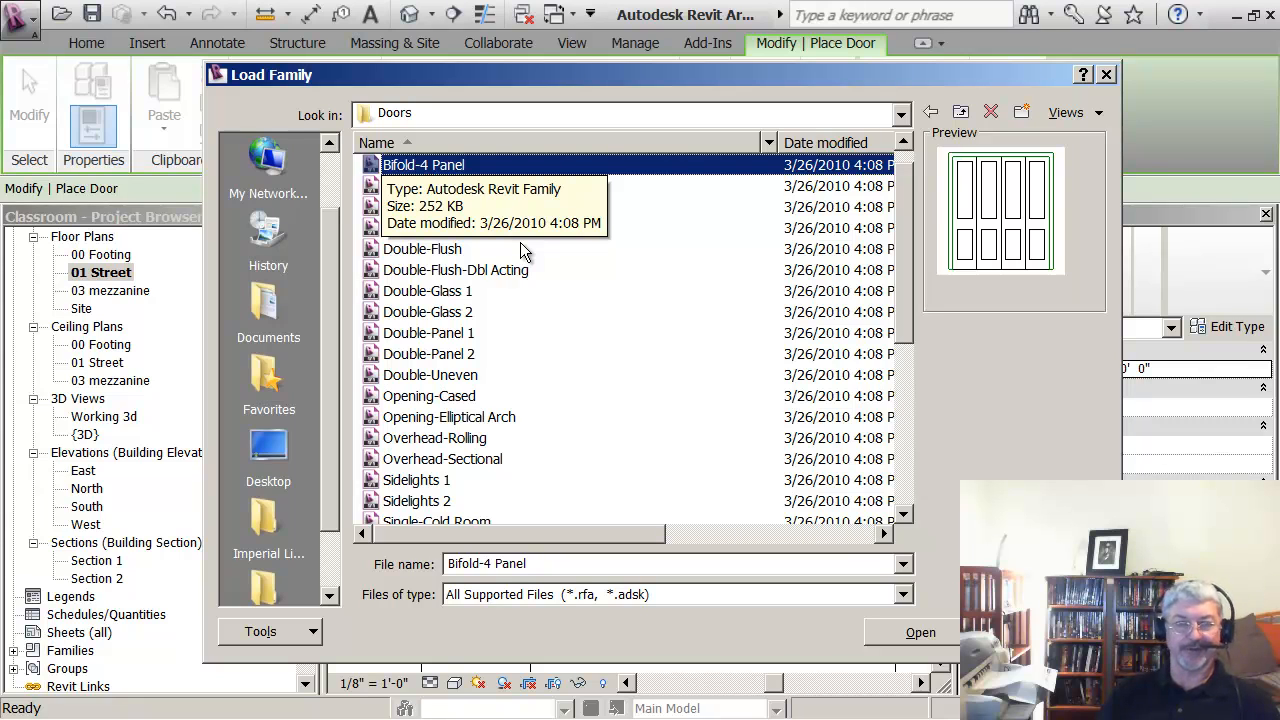
pyautogui.press('Down')
pyautogui.press('Down')
pyautogui.press('Down')
pyautogui.press('Down')
pyautogui.press('Down')
pyautogui.press('Down')
pyautogui.press('Down')
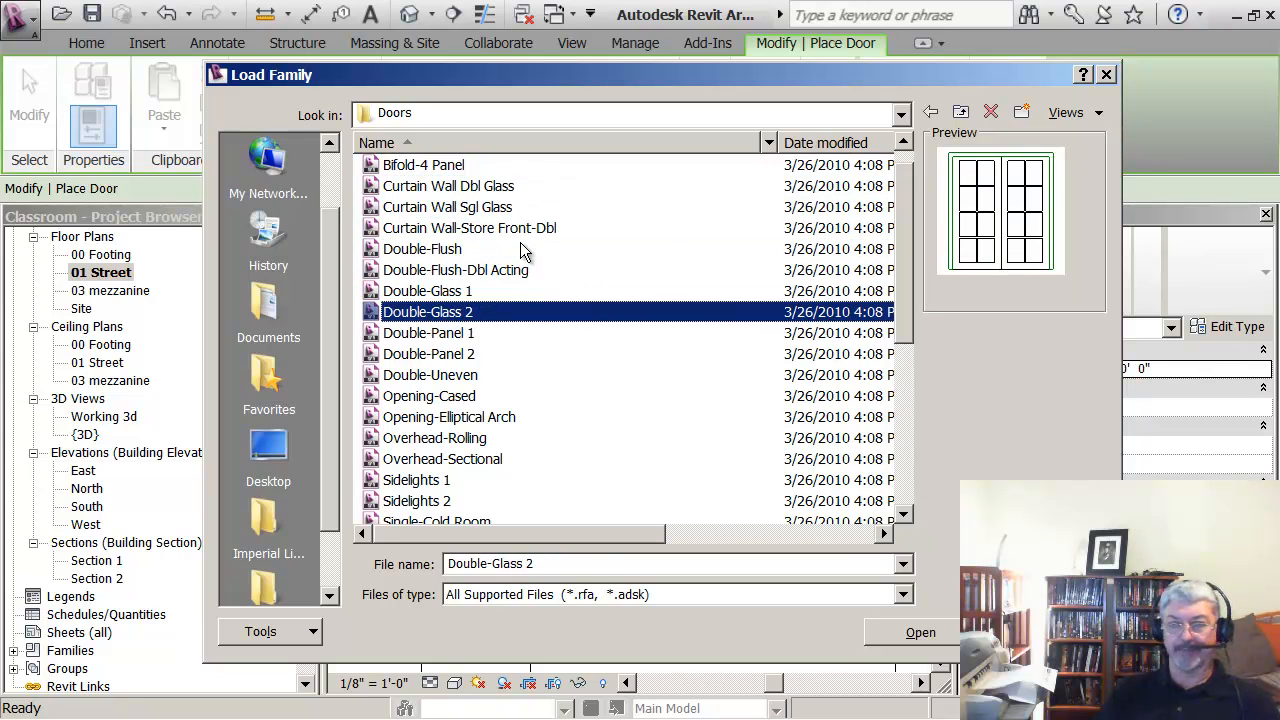
# Load Double-Glass 1 and 2, Double-Panel 1, Single-Flush Vision, Single-Flush, Single-Flush-Dbl Acting and Single-Glass 1, overwriting the existing Single-Flush version and its parameter values
pyautogui.press('Up')
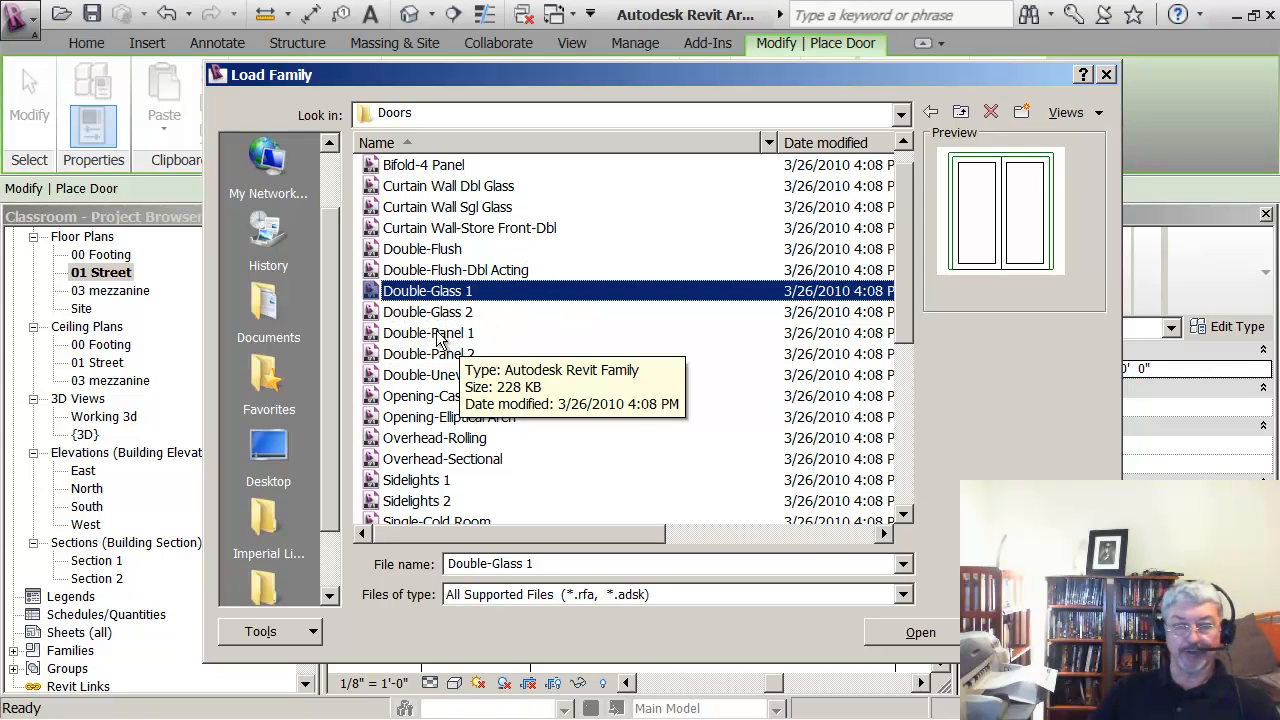
pyautogui.keyDown('ctrl'); pyautogui.click(428, 318); pyautogui.keyUp('ctrl')
pyautogui.keyDown('ctrl'); pyautogui.click(432, 337); pyautogui.keyUp('ctrl')
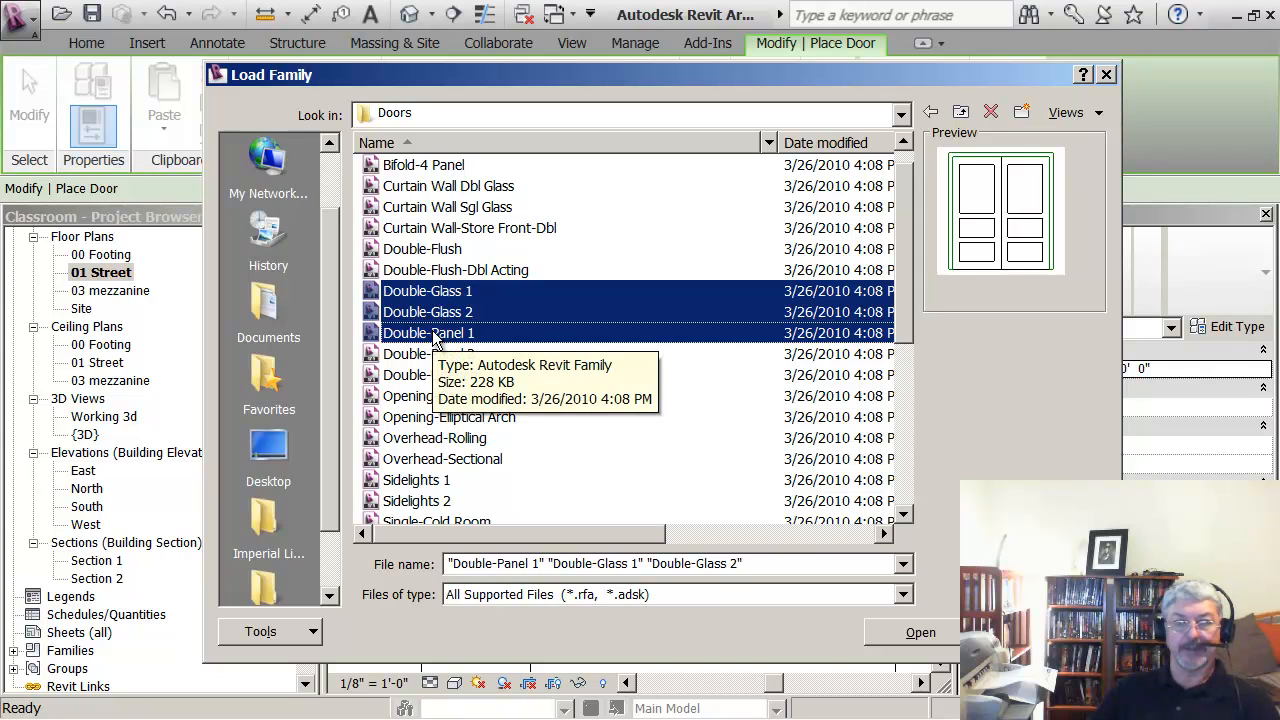
pyautogui.moveTo(903, 291); pyautogui.dragTo(913, 375)
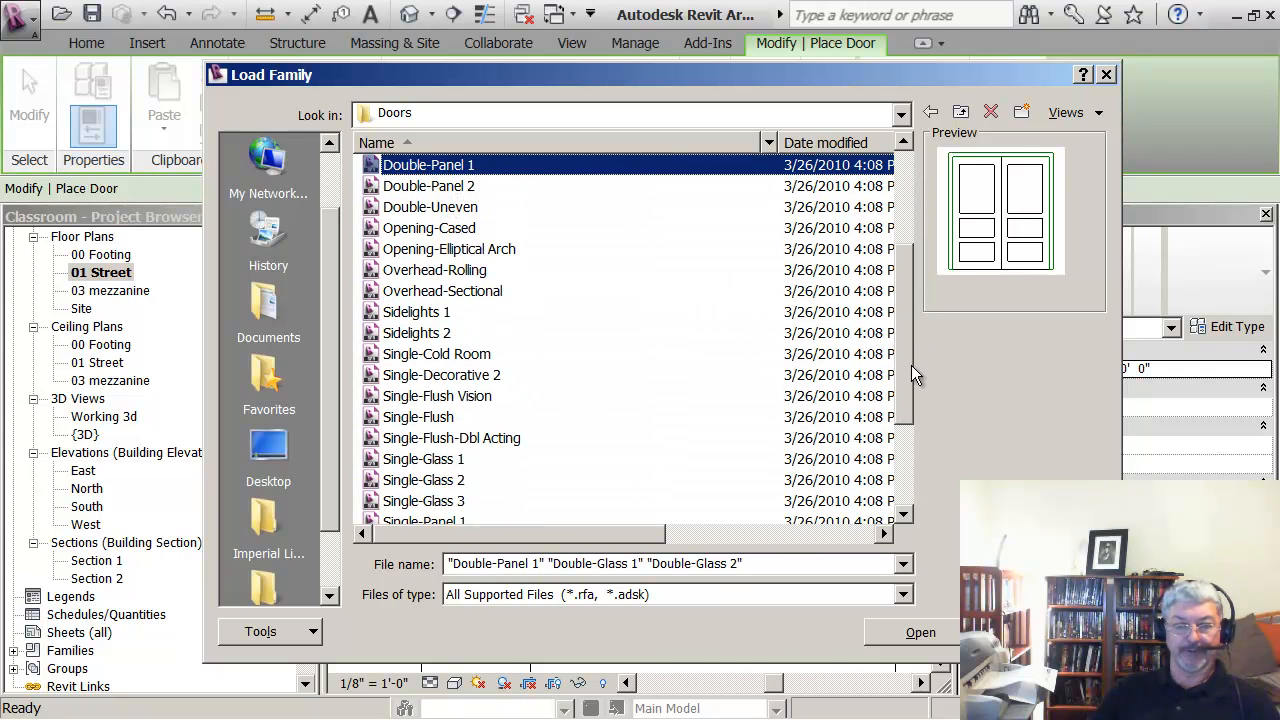
pyautogui.keyDown('ctrl'); pyautogui.click(458, 400); pyautogui.keyUp('ctrl')
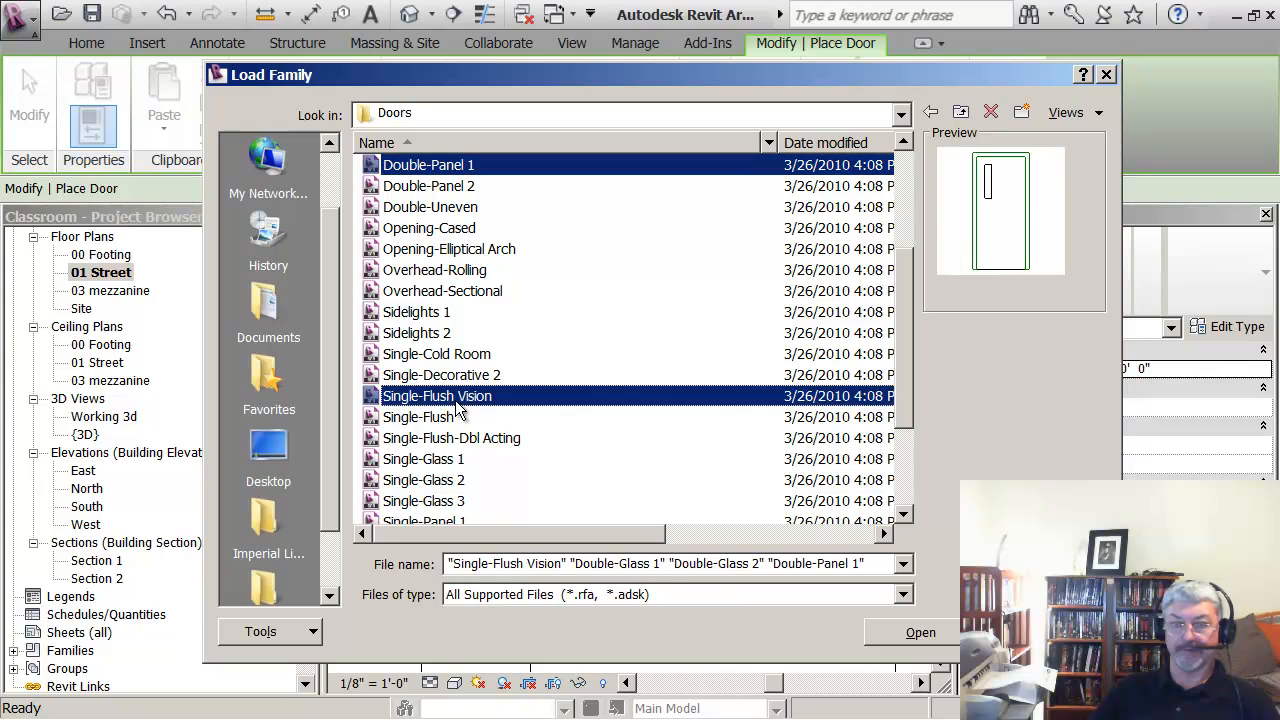
pyautogui.keyDown('ctrl'); pyautogui.click(442, 443); pyautogui.keyUp('ctrl')
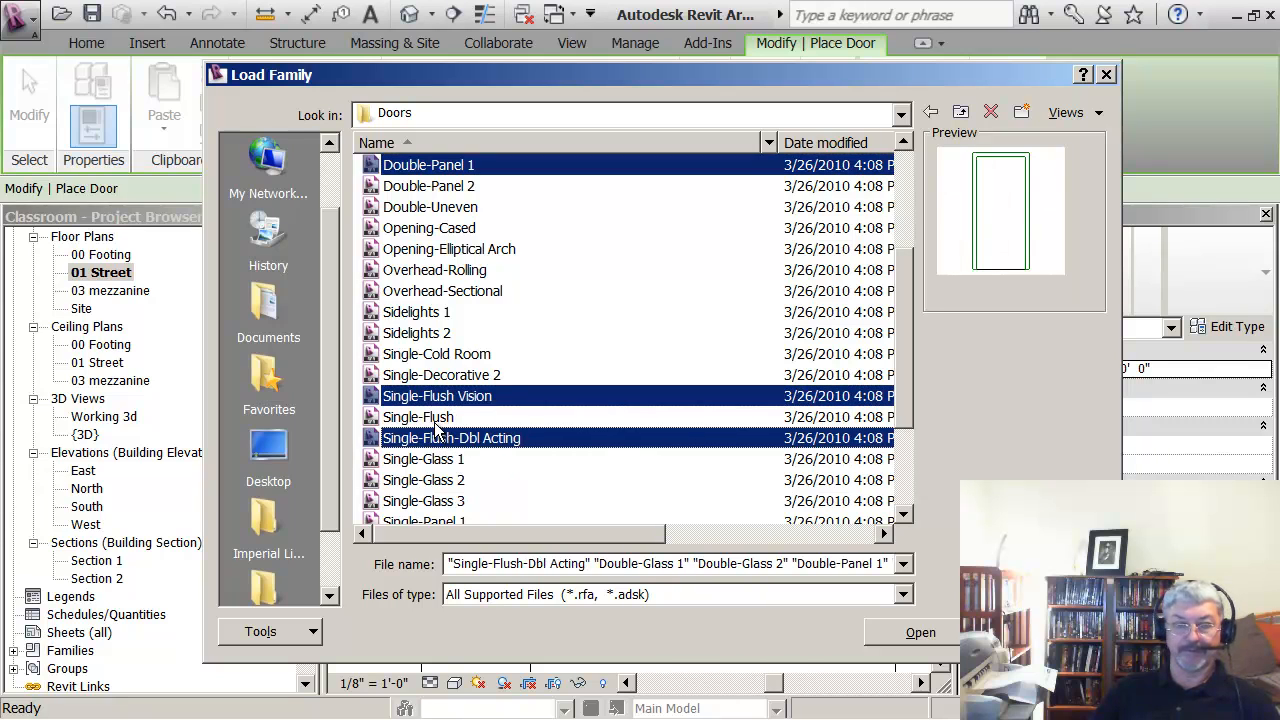
pyautogui.keyDown('ctrl'); pyautogui.click(436, 420); pyautogui.keyUp('ctrl')
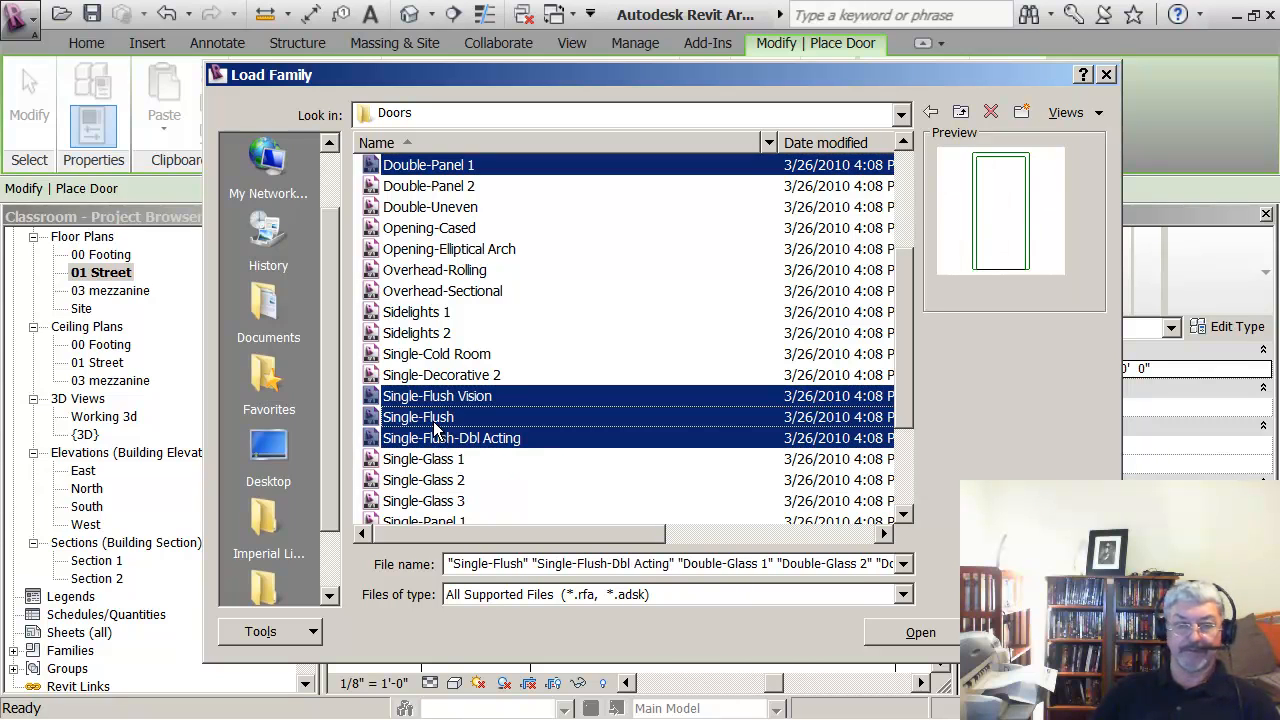
pyautogui.keyDown('ctrl'); pyautogui.click(438, 462); pyautogui.keyUp('ctrl')
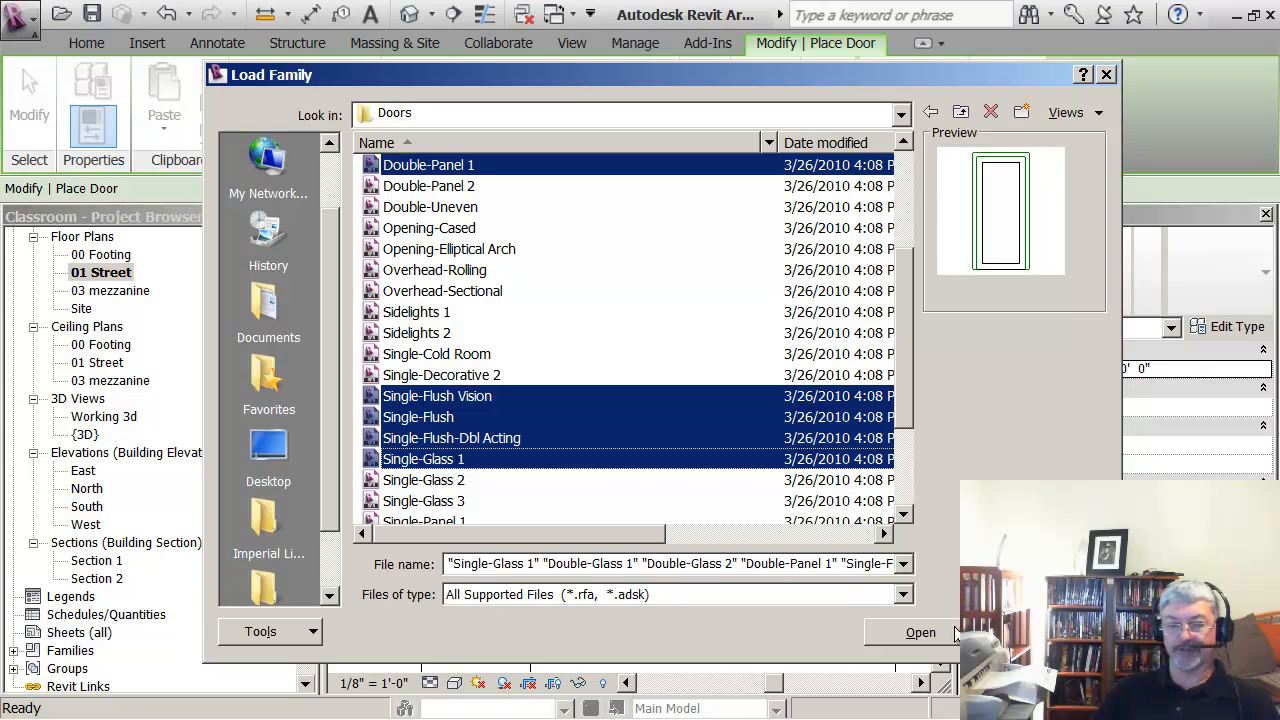
pyautogui.click(920, 635)
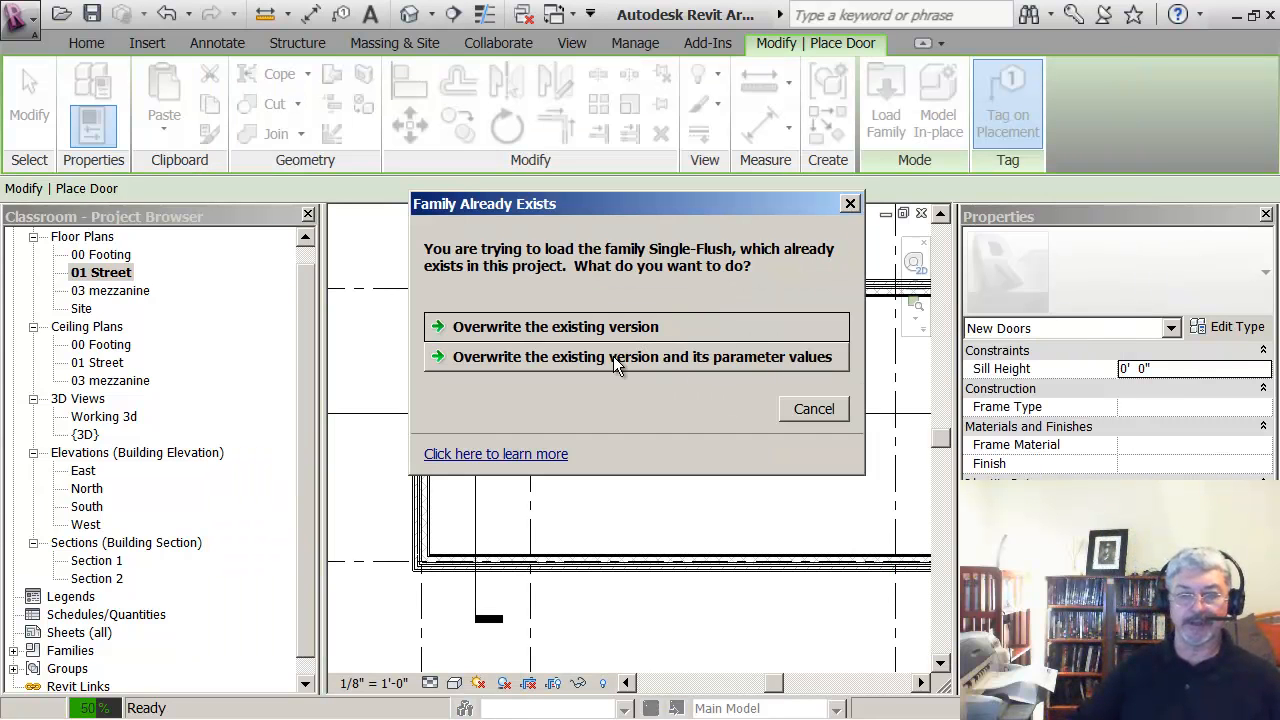
pyautogui.click(613, 356)
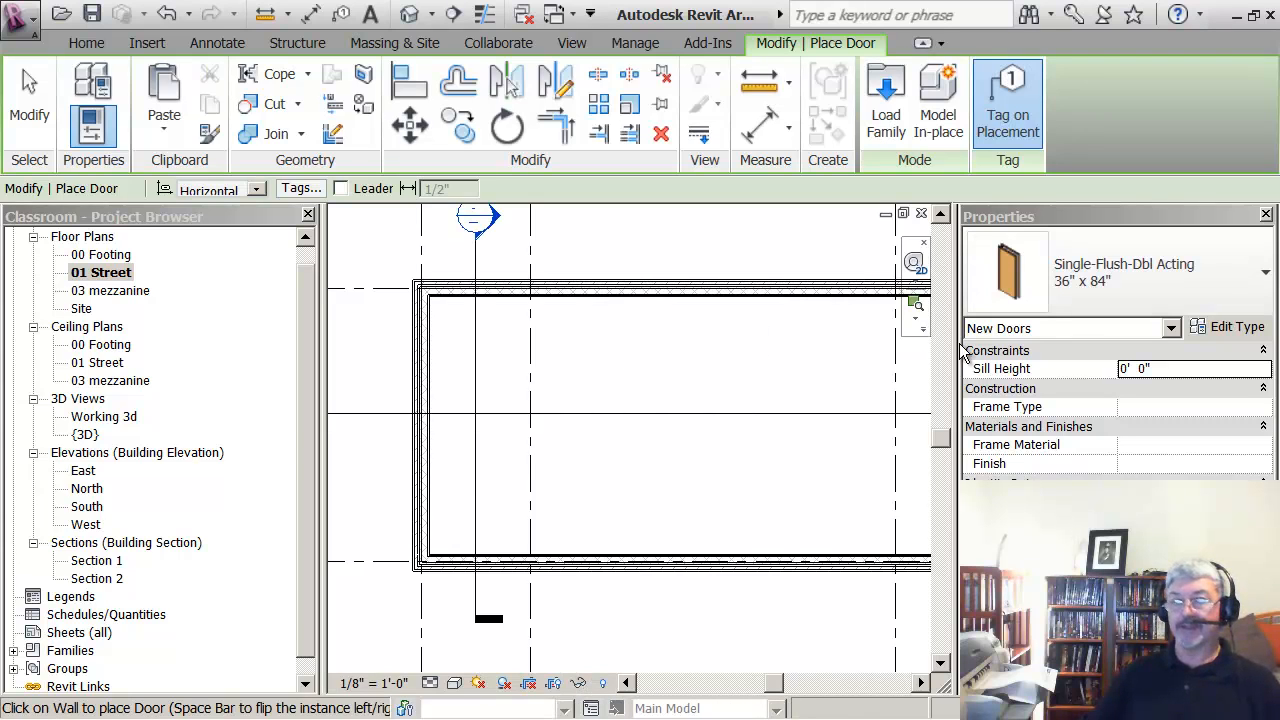
# Place a Double-Glass 2 door of type 72" x 82" in the lower exterior wall, about 20'-6" from grid line 1
pyautogui.click(1266, 275)
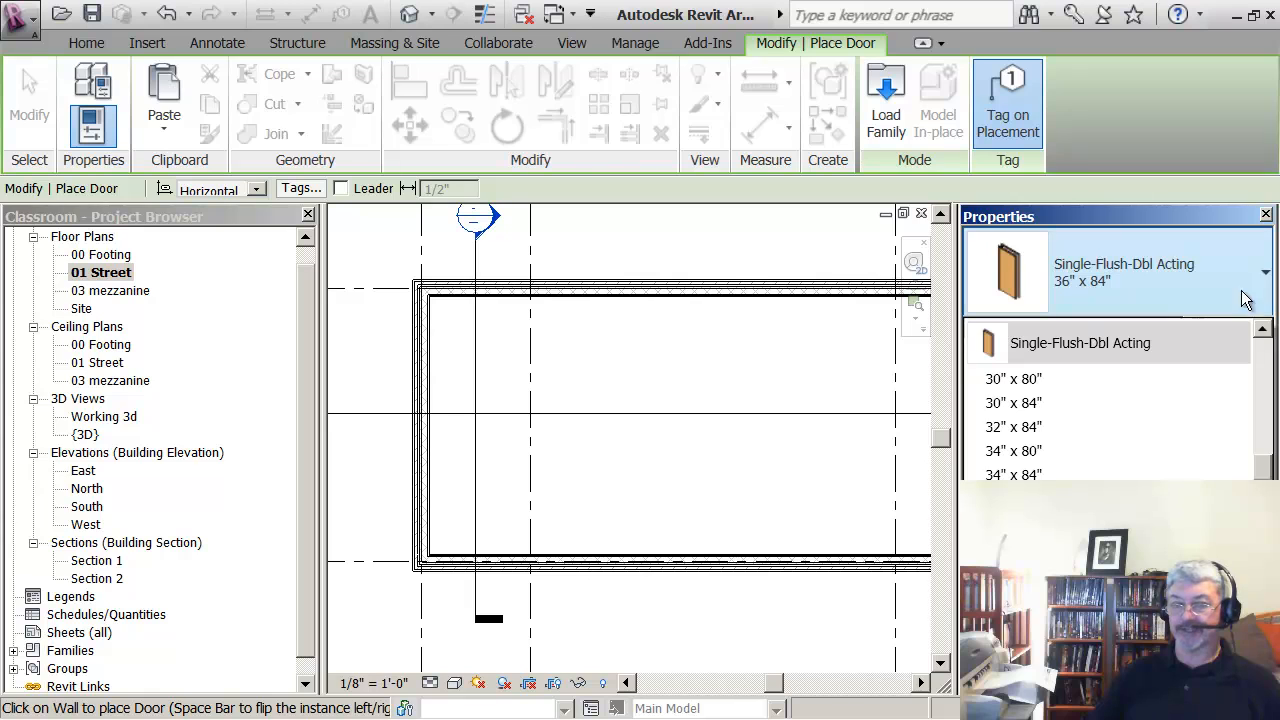
pyautogui.click(1265, 474)
pyautogui.moveTo(1262, 472); pyautogui.dragTo(1268, 366)
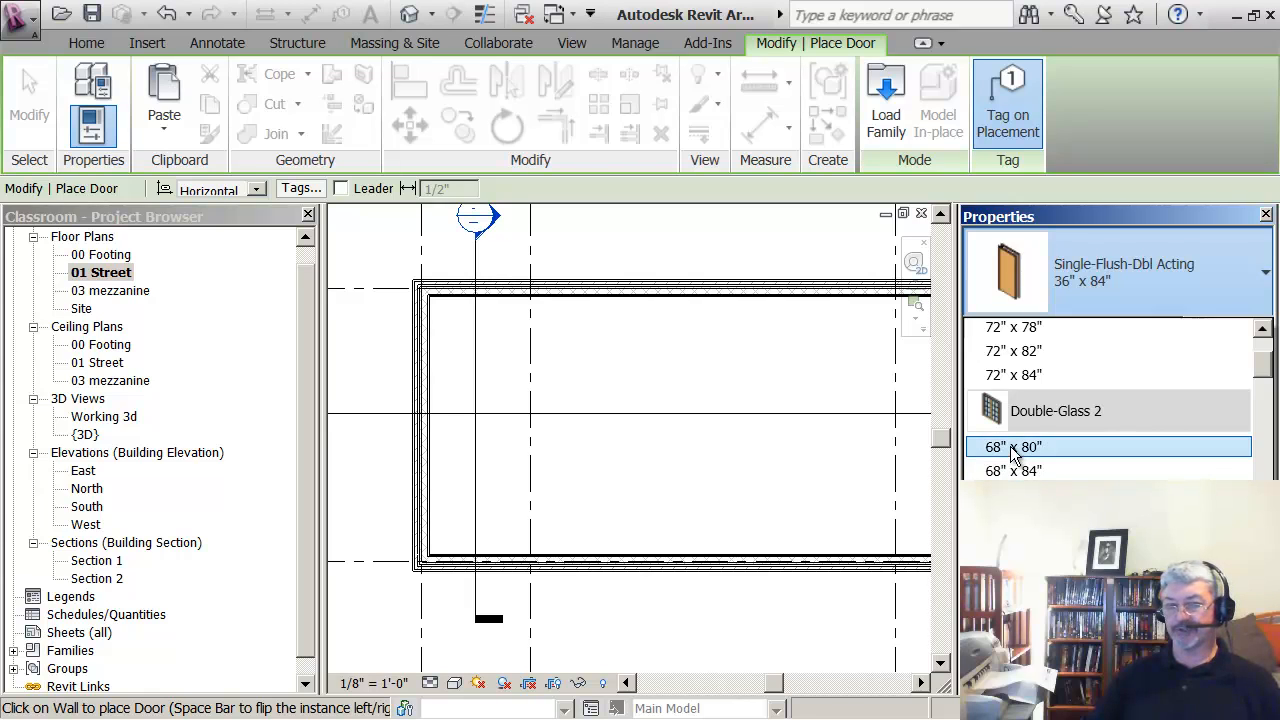
pyautogui.click(1055, 411)
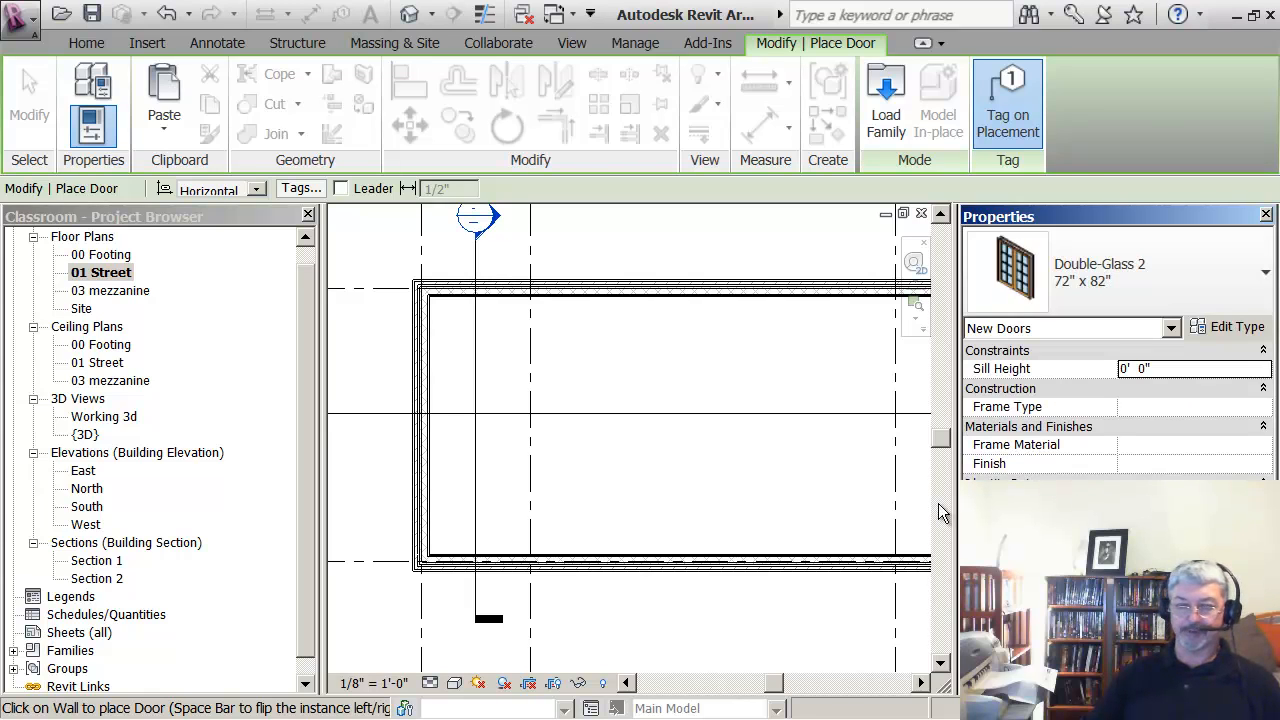
pyautogui.click(612, 579)
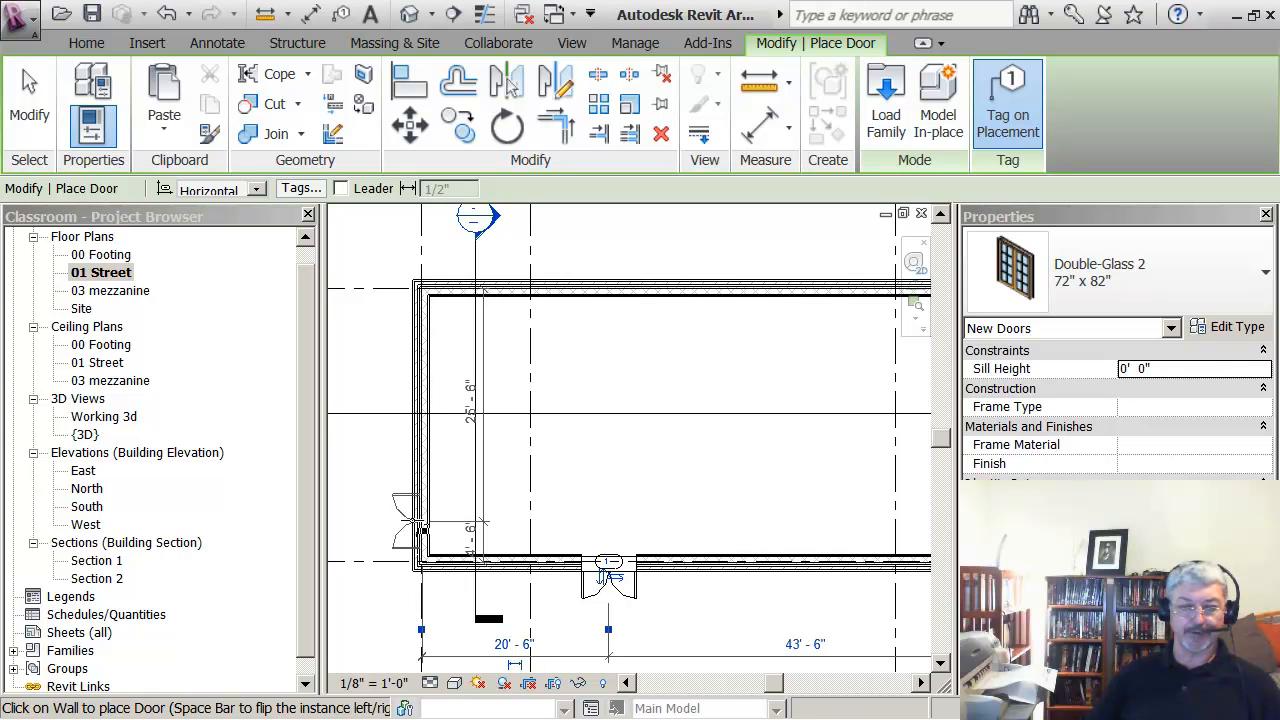
# Place a Double-Glass 2 door in each of the walls along grid lines 1 and 4, about 4'-6" from grid line B
pyautogui.click(414, 521)
pyautogui.moveTo(729, 506); pyautogui.dragTo(614, 449, button='middle')
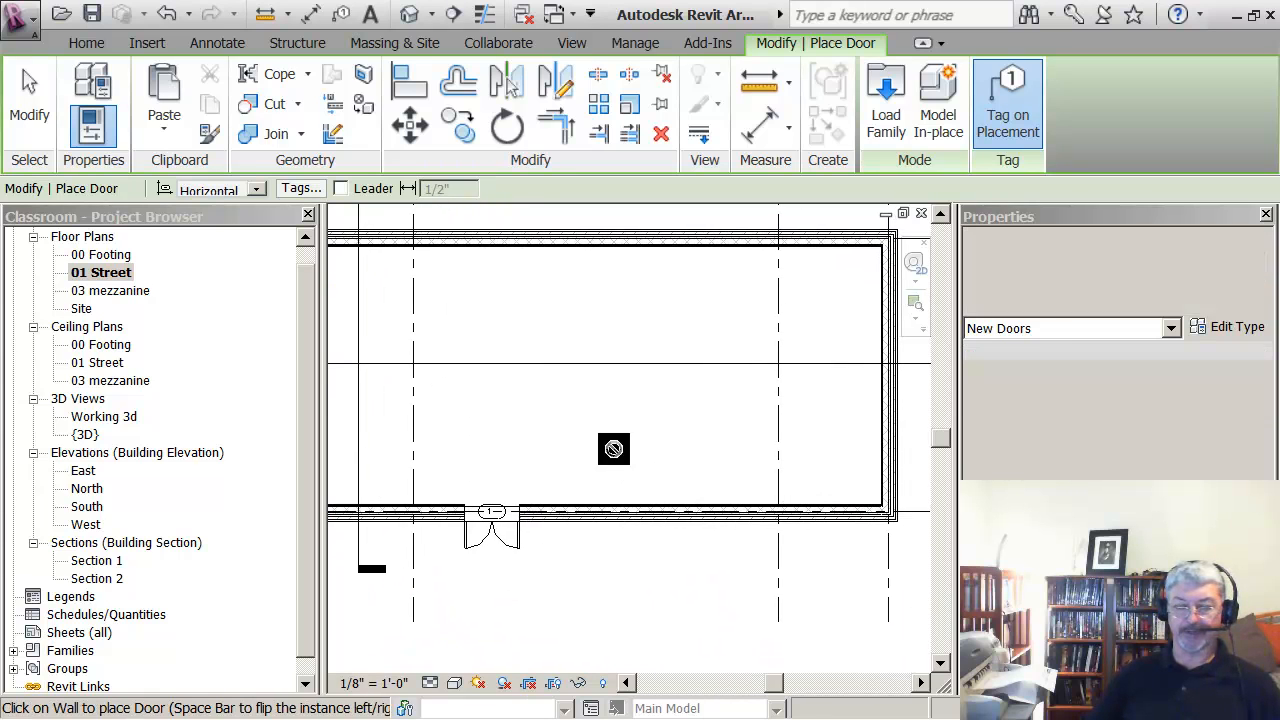
pyautogui.scroll(-1, 805, 465)
pyautogui.moveTo(858, 436); pyautogui.dragTo(706, 436, button='middle')
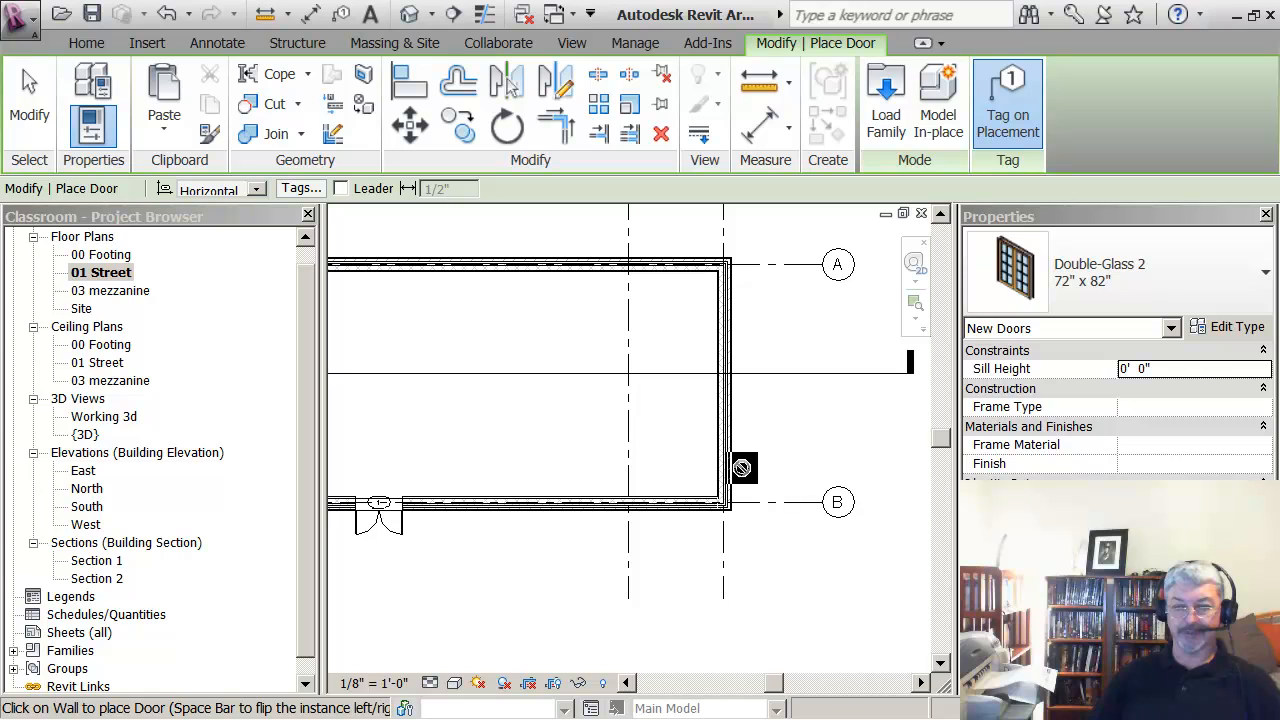
pyautogui.click(742, 475)
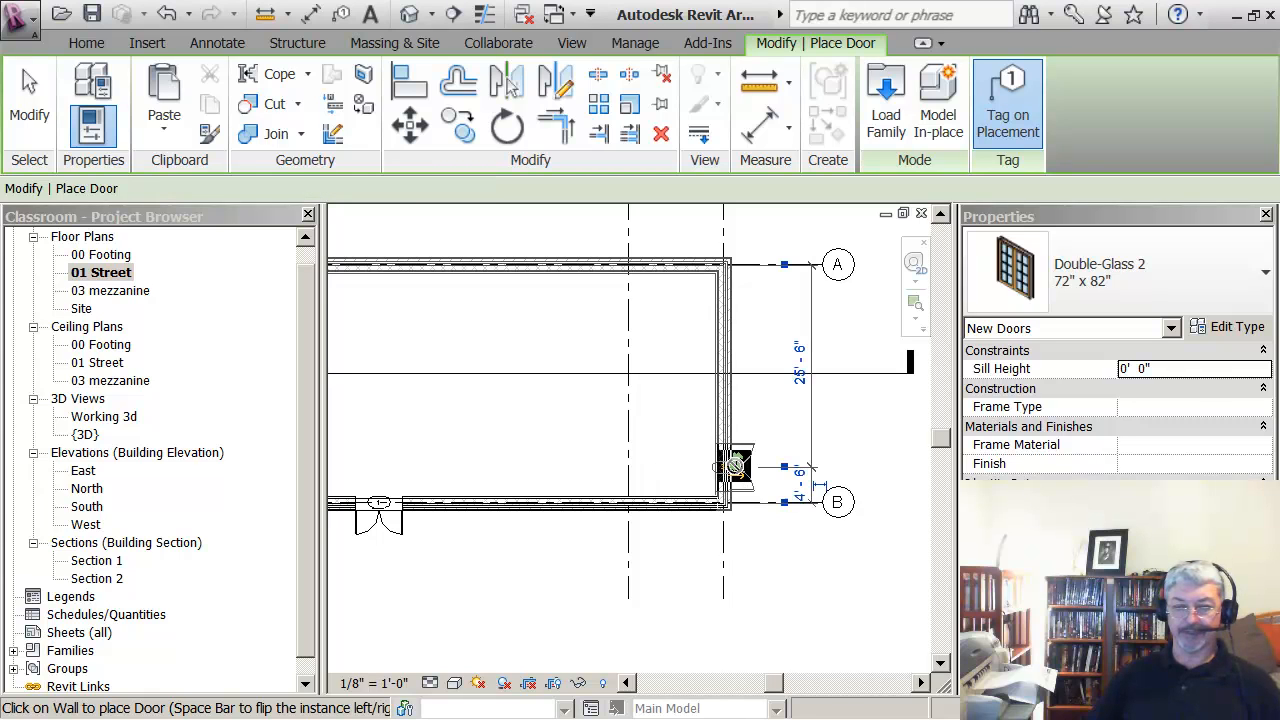
# Finish placing doors and delete the Double-Glass 2 door in the exterior wall along grid line B
pyautogui.moveTo(608, 534); pyautogui.dragTo(691, 534, button='middle')
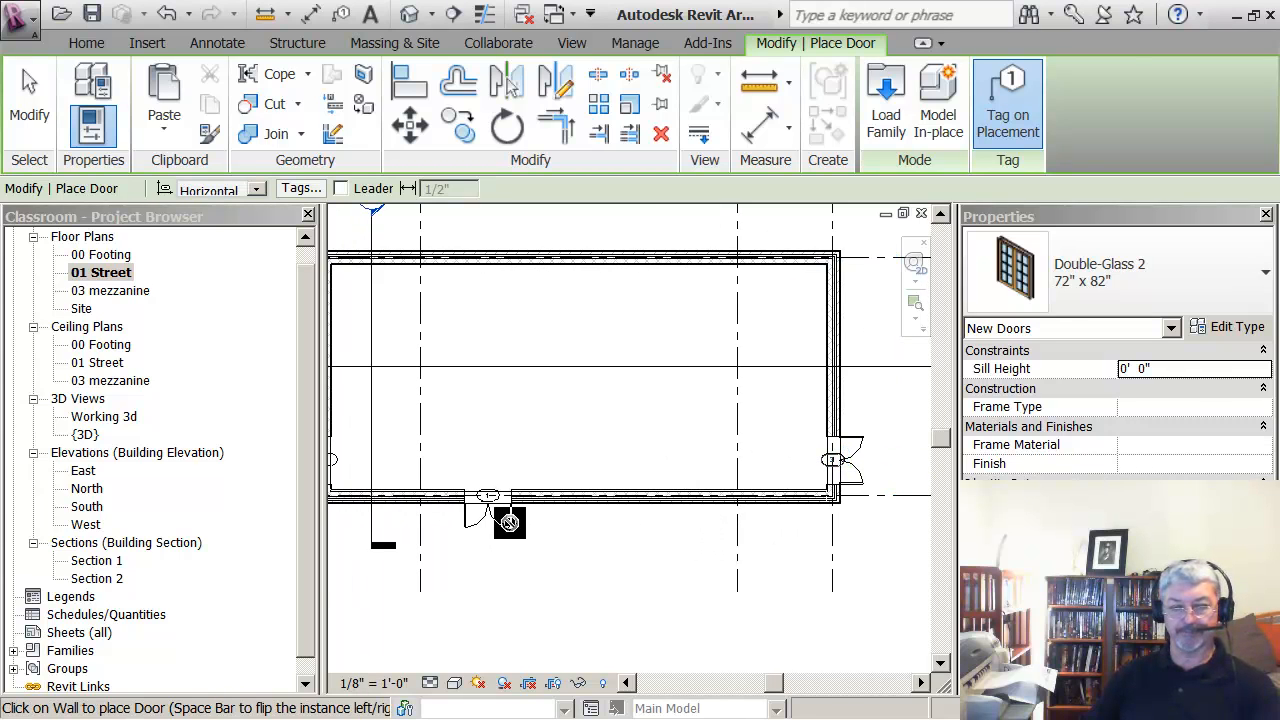
pyautogui.press('Escape')
pyautogui.press('Escape')
pyautogui.click(511, 532)
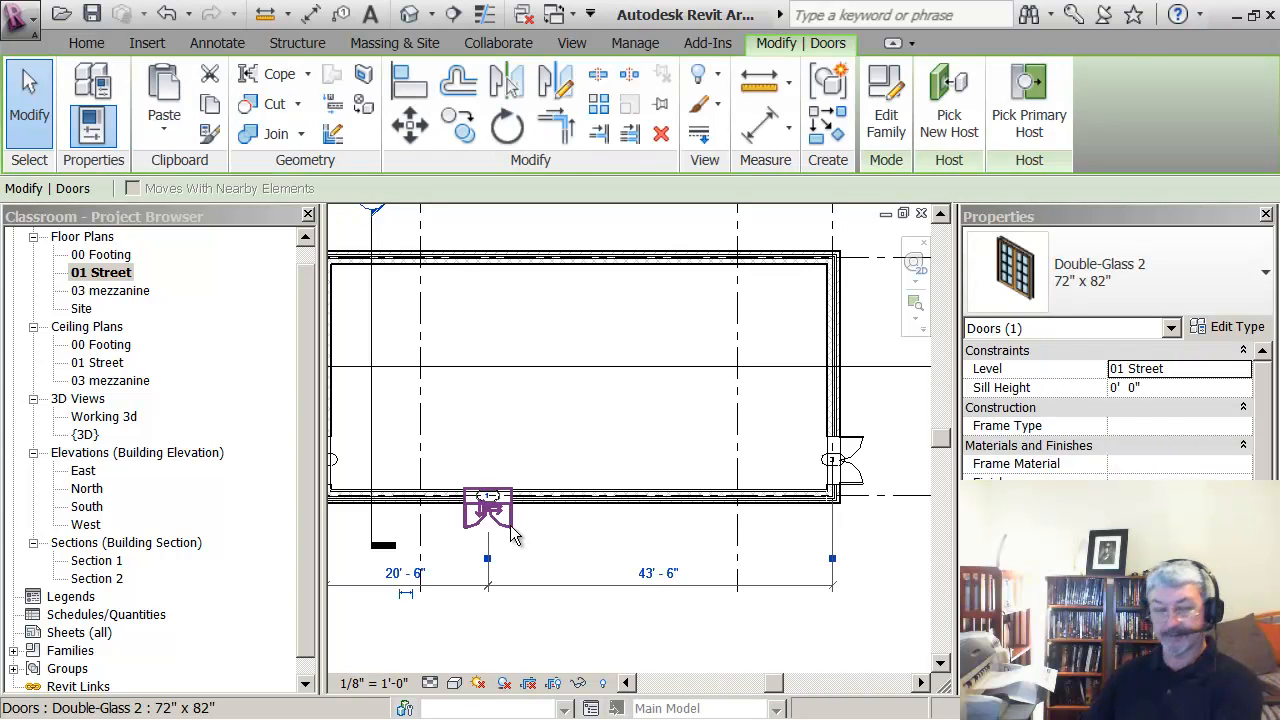
pyautogui.press('Delete')
# Set the distance from the centre of the grid line 1 wall's door to grid line B to 5'
pyautogui.scroll(-1, 540, 518)
pyautogui.scroll(5, 524, 522)
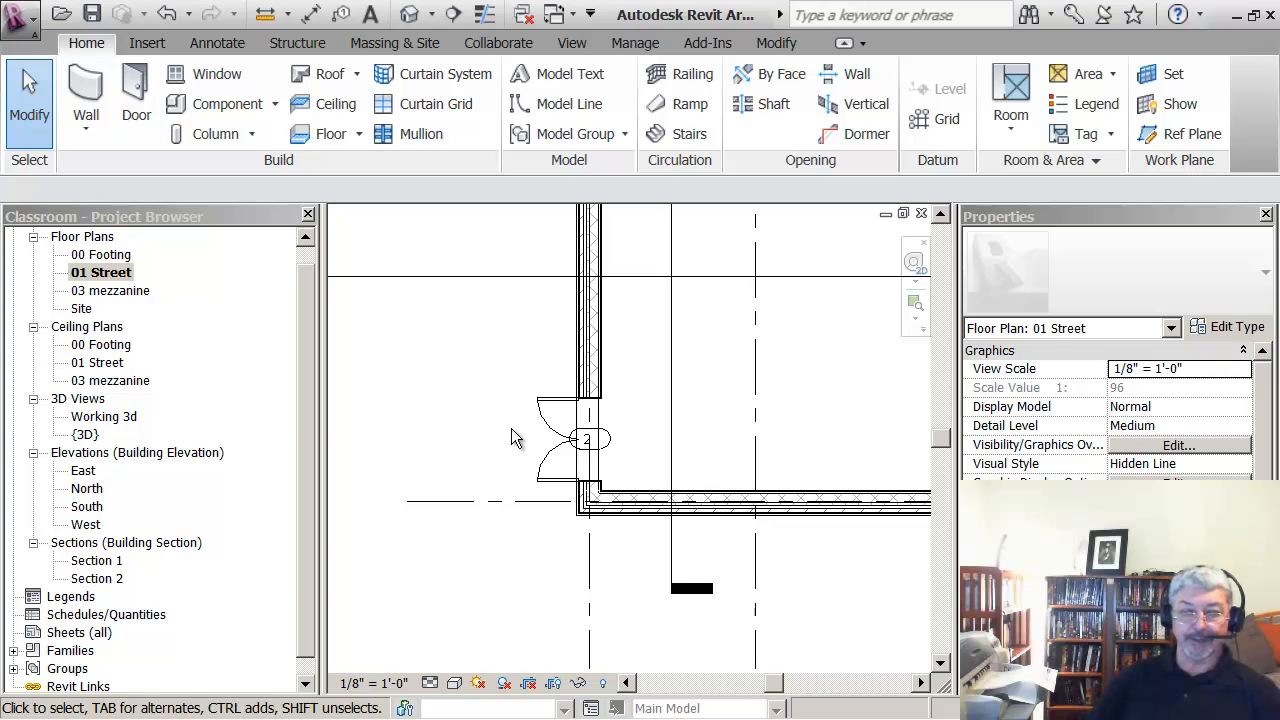
pyautogui.click(549, 460)
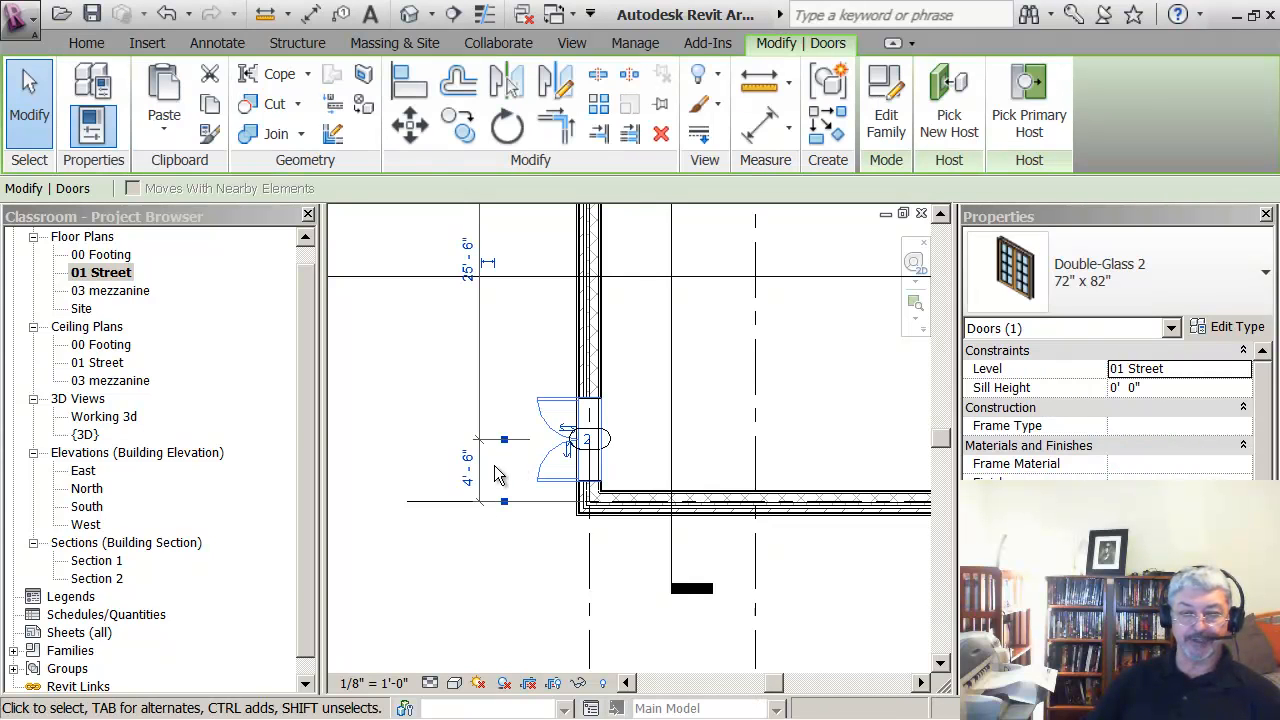
pyautogui.scroll(3, 535, 465)
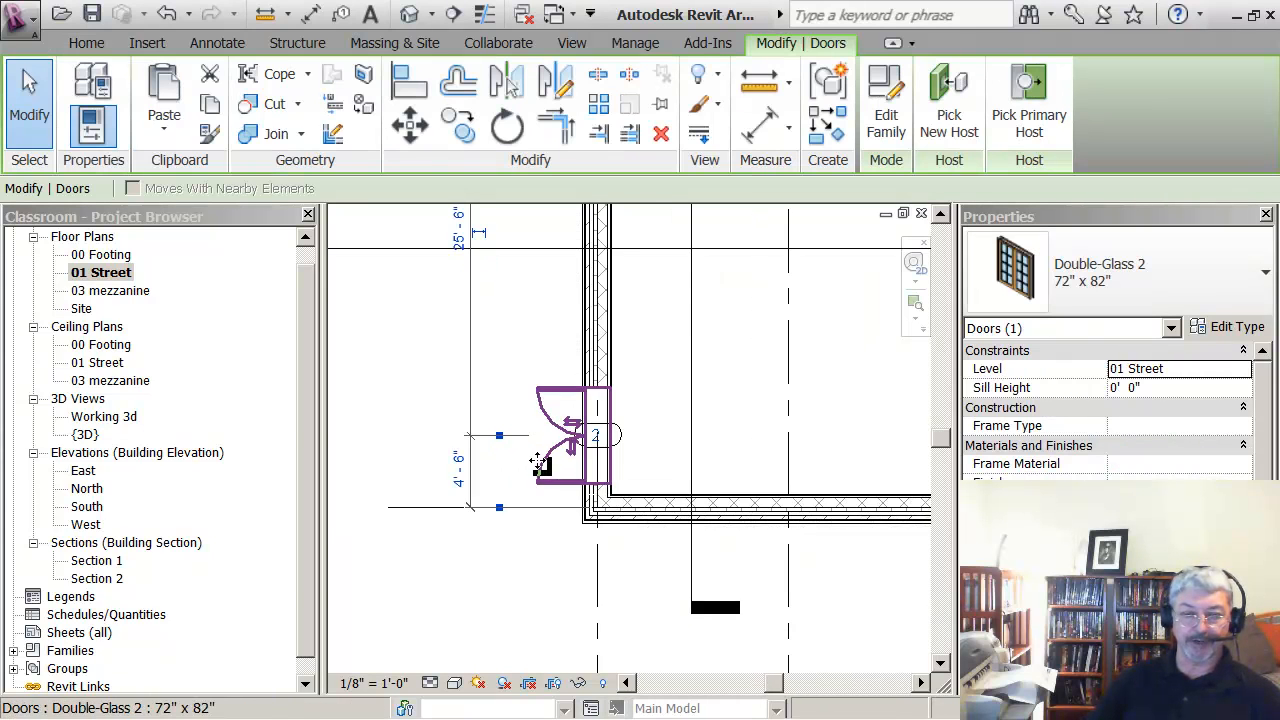
pyautogui.moveTo(540, 469); pyautogui.dragTo(546, 458, button='middle')
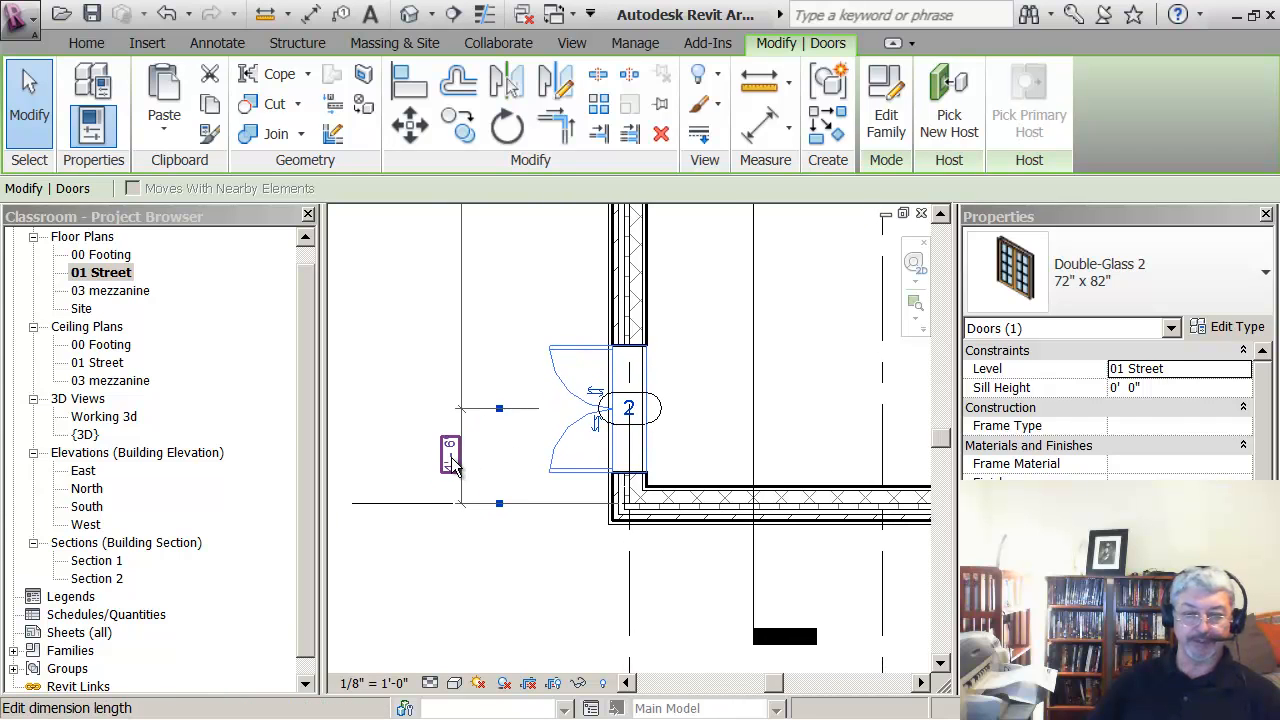
pyautogui.click(450, 454)
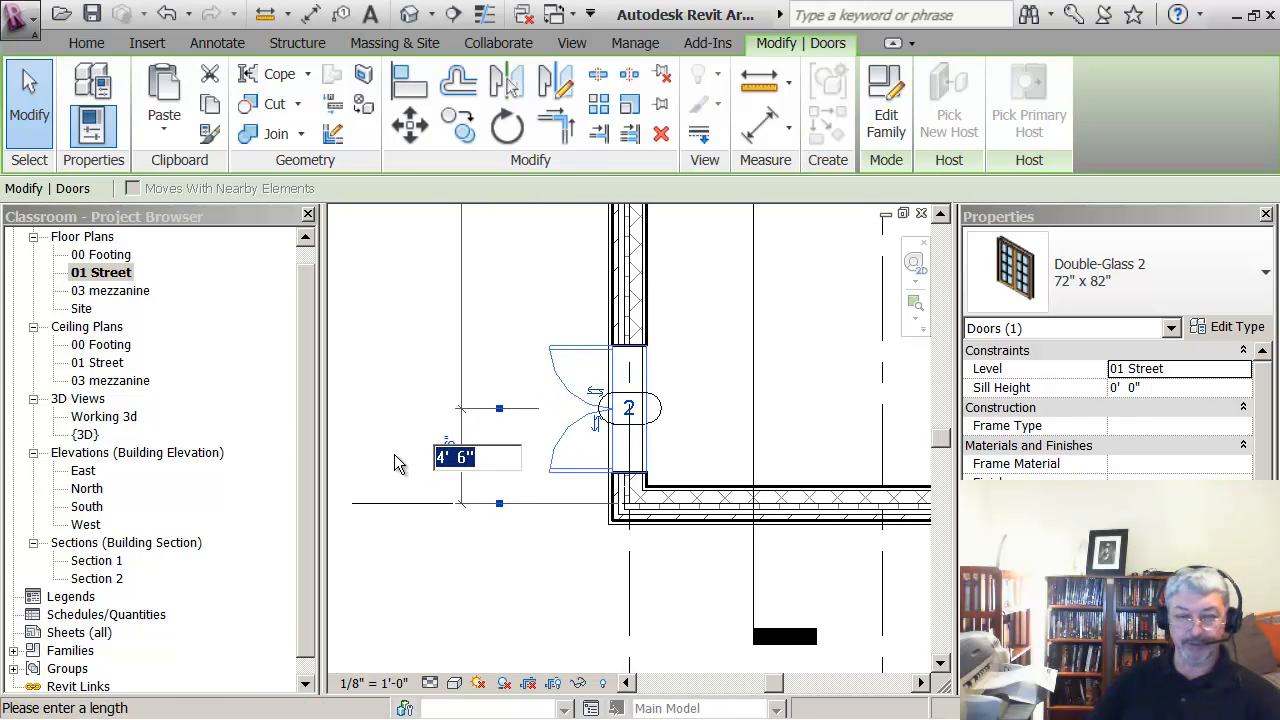
pyautogui.write('5')
pyautogui.press('Return')
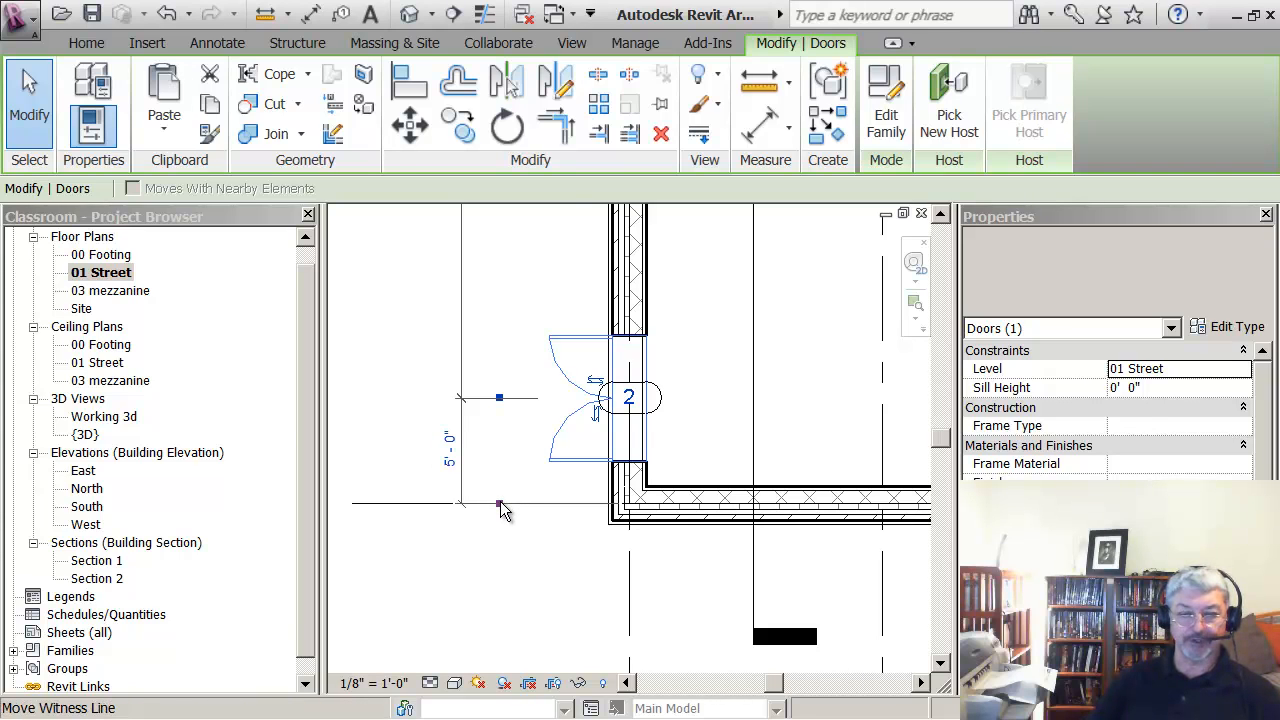
# Move the lower witness line of door 2's dimension to the inner face of the lower wall and set the distance to 5'
pyautogui.moveTo(500, 509); pyautogui.dragTo(500, 486)
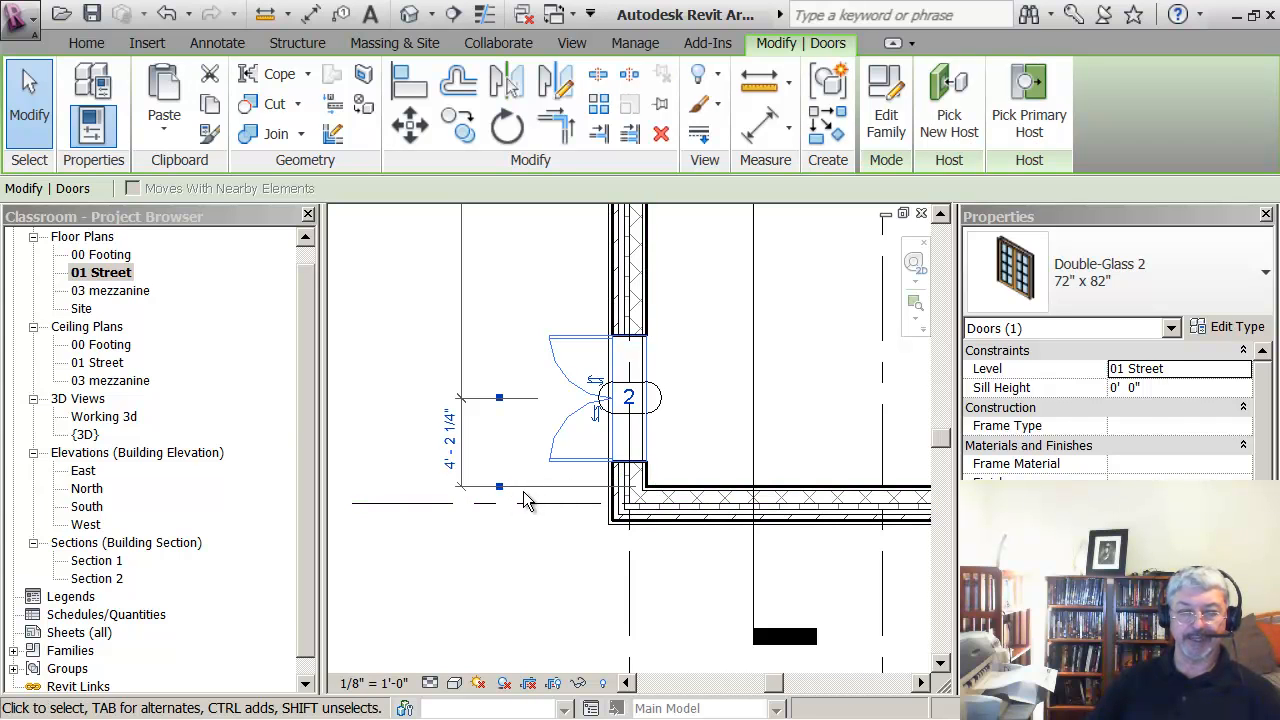
pyautogui.click(453, 448)
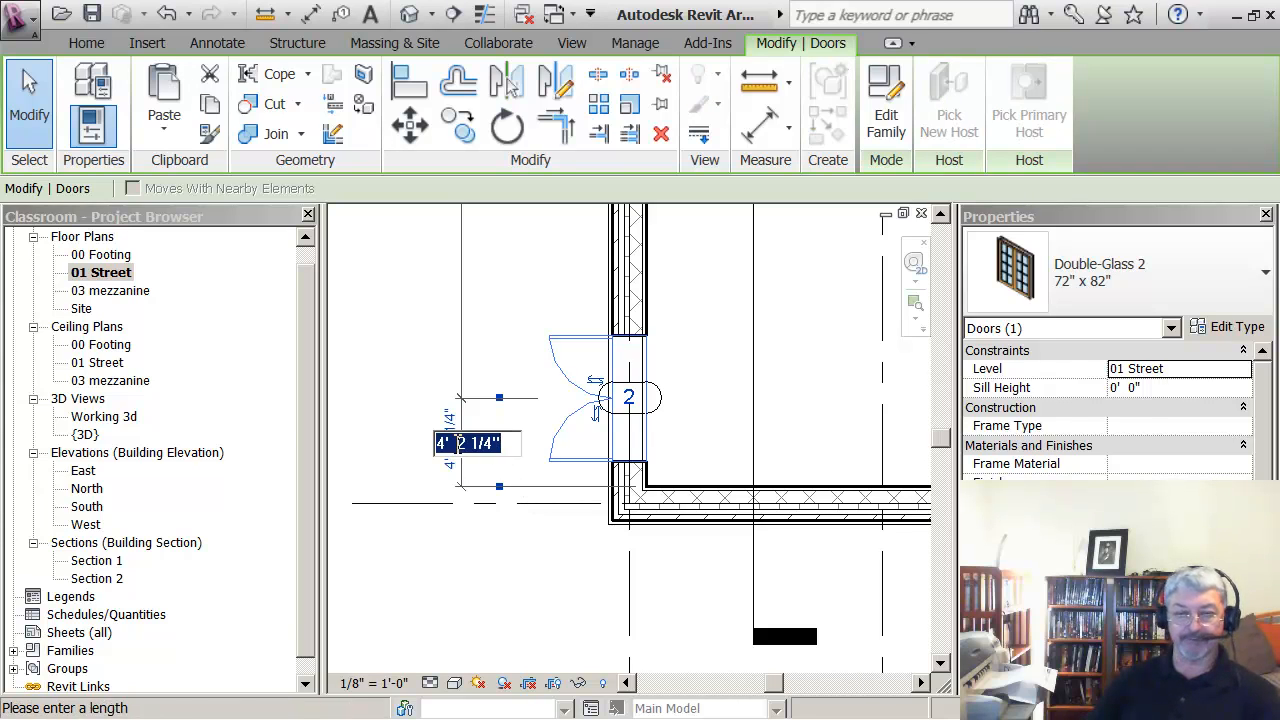
pyautogui.write('5')
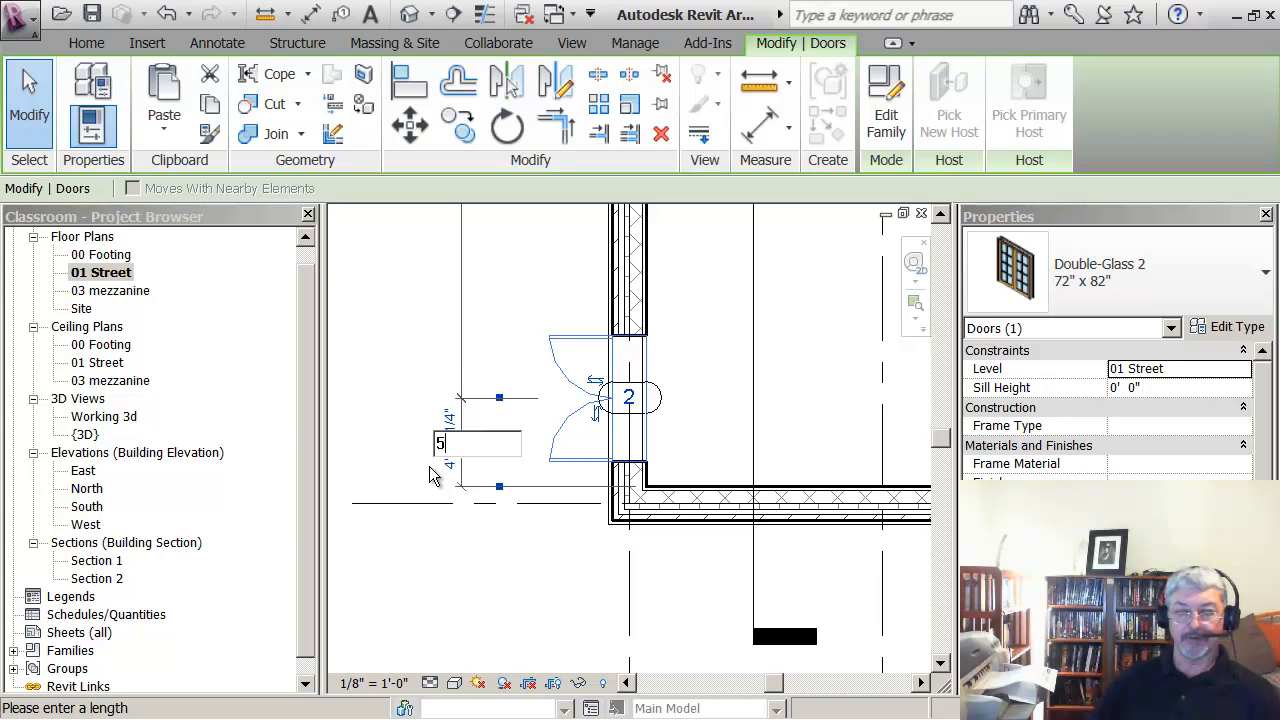
pyautogui.press('Return')
pyautogui.scroll(-3, 502, 443)
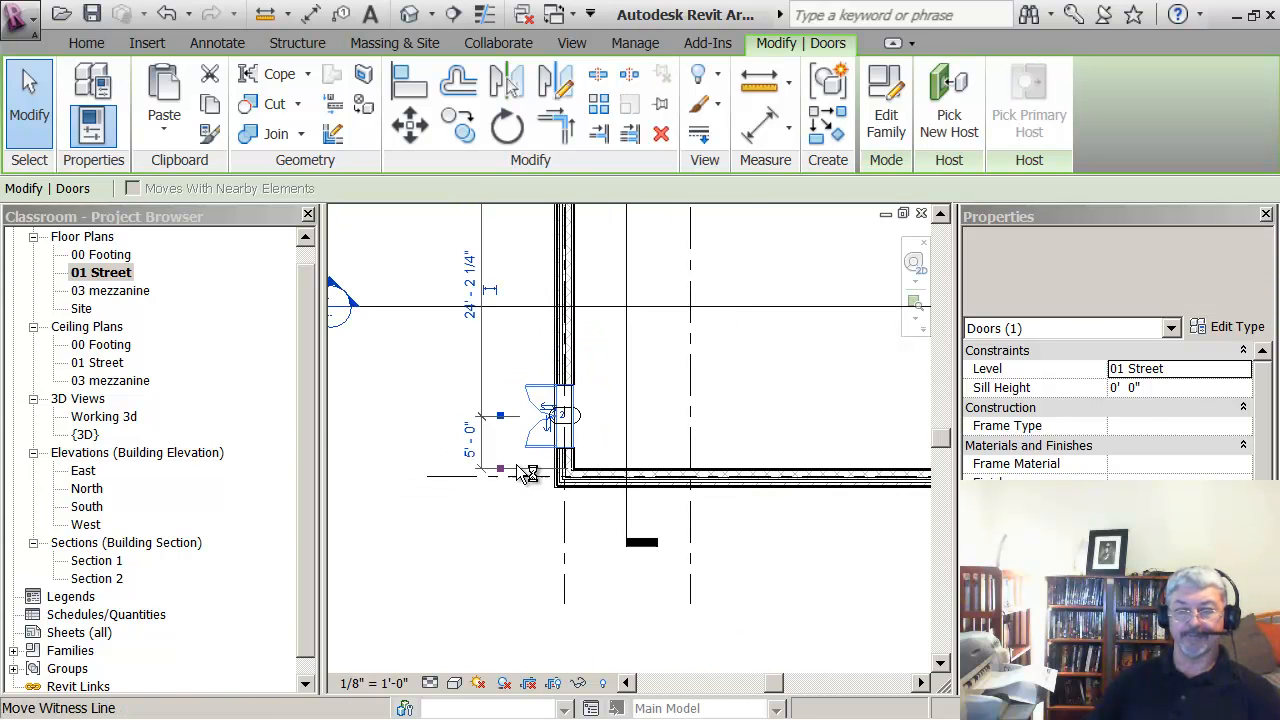
pyautogui.scroll(-2, 728, 481)
pyautogui.moveTo(763, 485); pyautogui.dragTo(569, 508, button='middle')
pyautogui.moveTo(892, 512)
pyautogui.mouseDown(button='middle')
pyautogui.moveTo(723, 526)
pyautogui.moveTo(884, 514)
pyautogui.mouseUp(button='middle')
pyautogui.scroll(3, 748, 523)
pyautogui.scroll(-1, 757, 519)
pyautogui.moveTo(555, 458); pyautogui.dragTo(858, 443, button='middle')
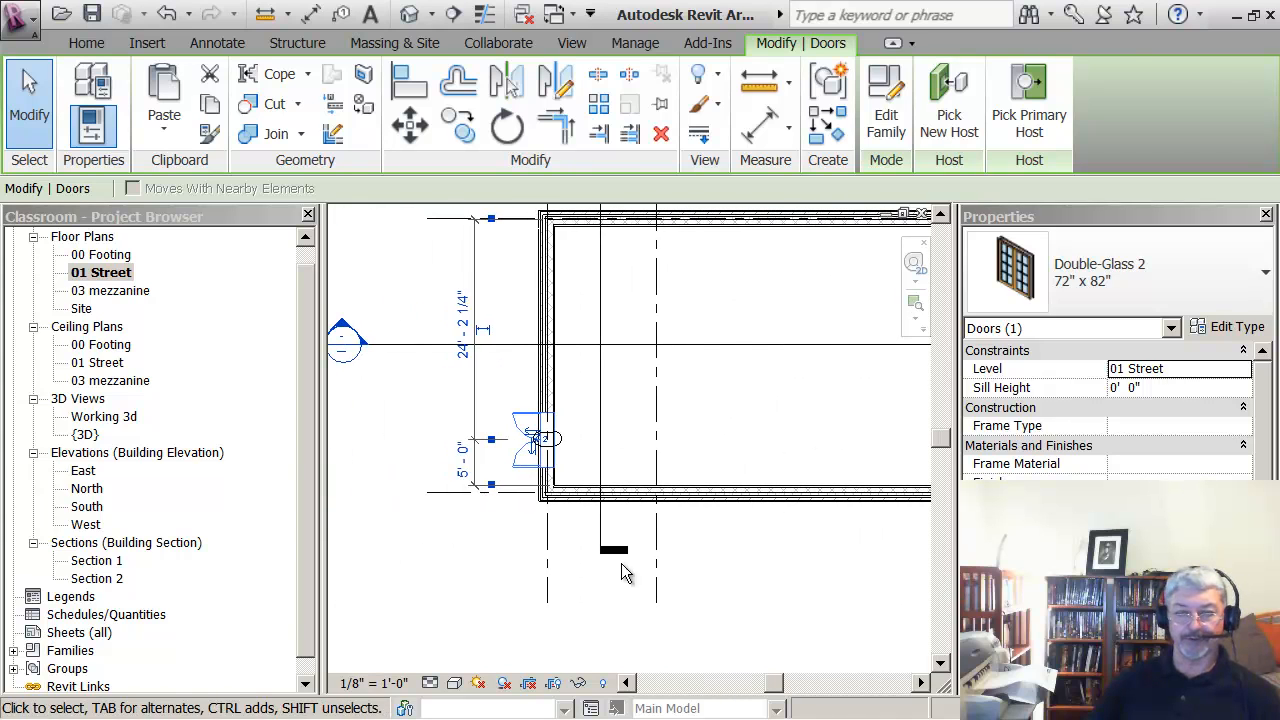
pyautogui.click(477, 560)
pyautogui.moveTo(496, 562); pyautogui.dragTo(515, 580, button='middle')
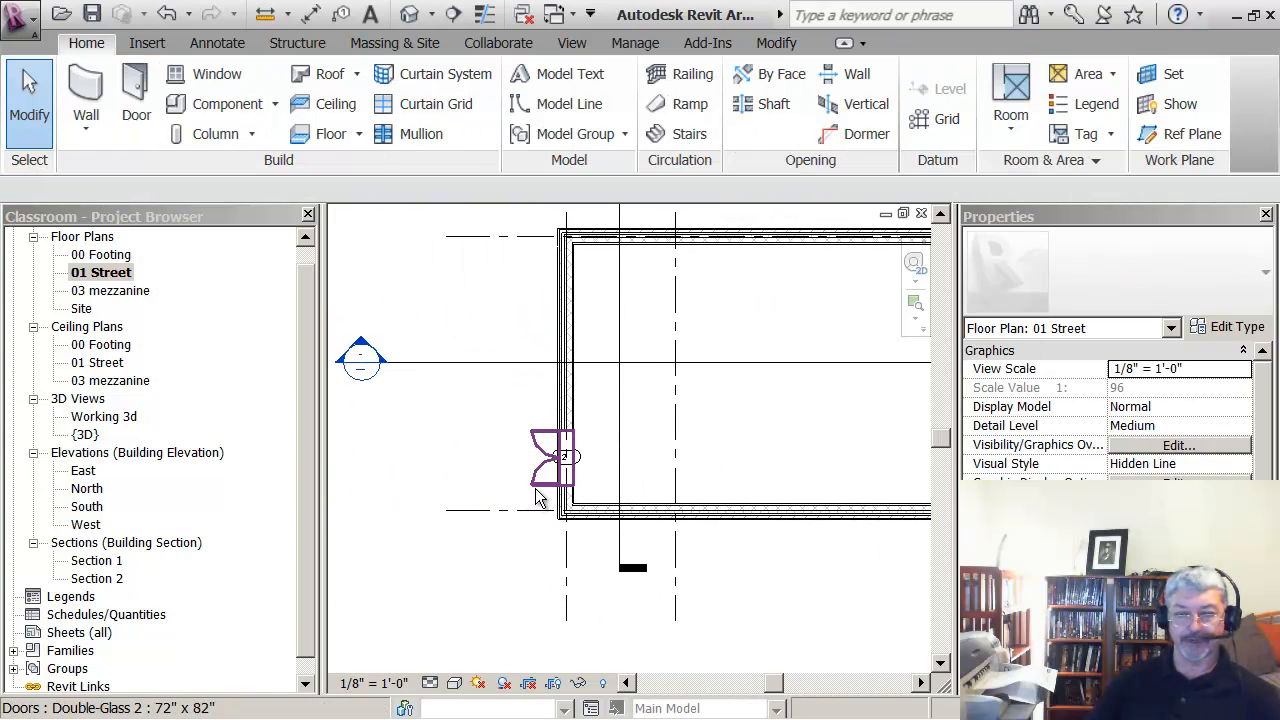
# Make door 2's temporary dimensions permanent and lock the 5'-0" segment between the door centre and the lower wall's inner face
pyautogui.click(551, 457)
pyautogui.scroll(2, 478, 535)
pyautogui.scroll(1, 500, 528)
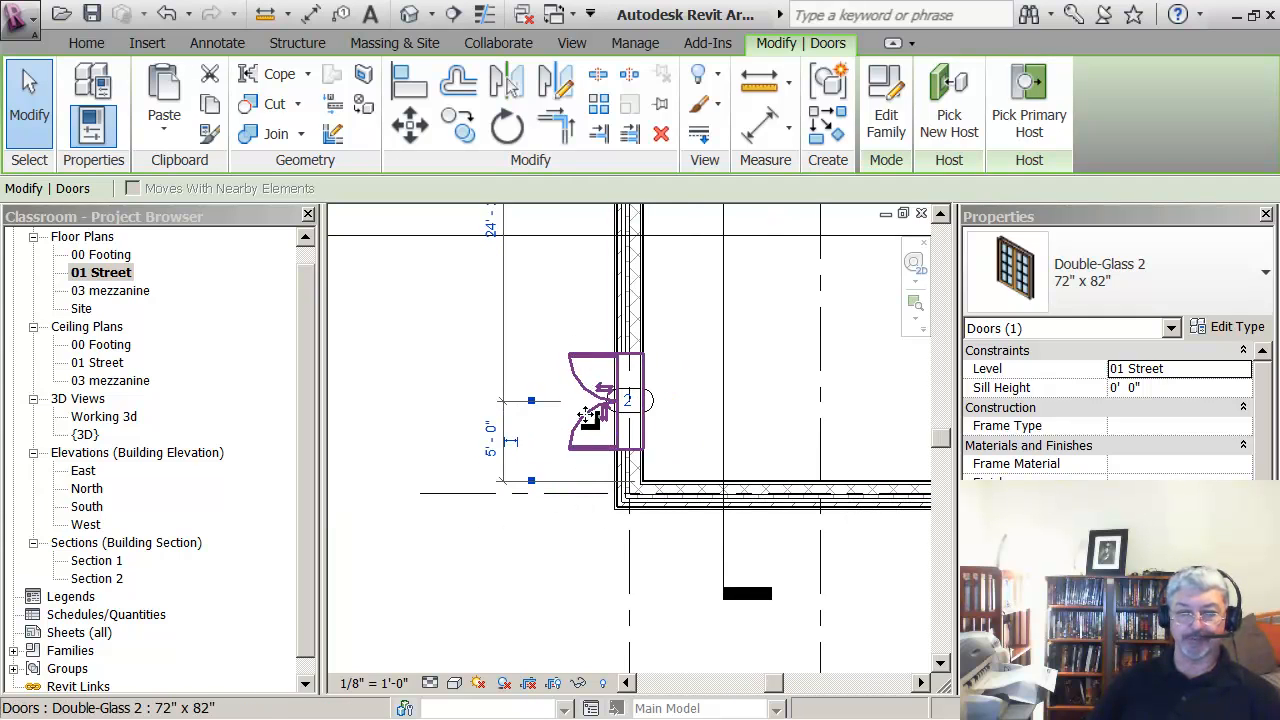
pyautogui.click(513, 442)
pyautogui.click(438, 465)
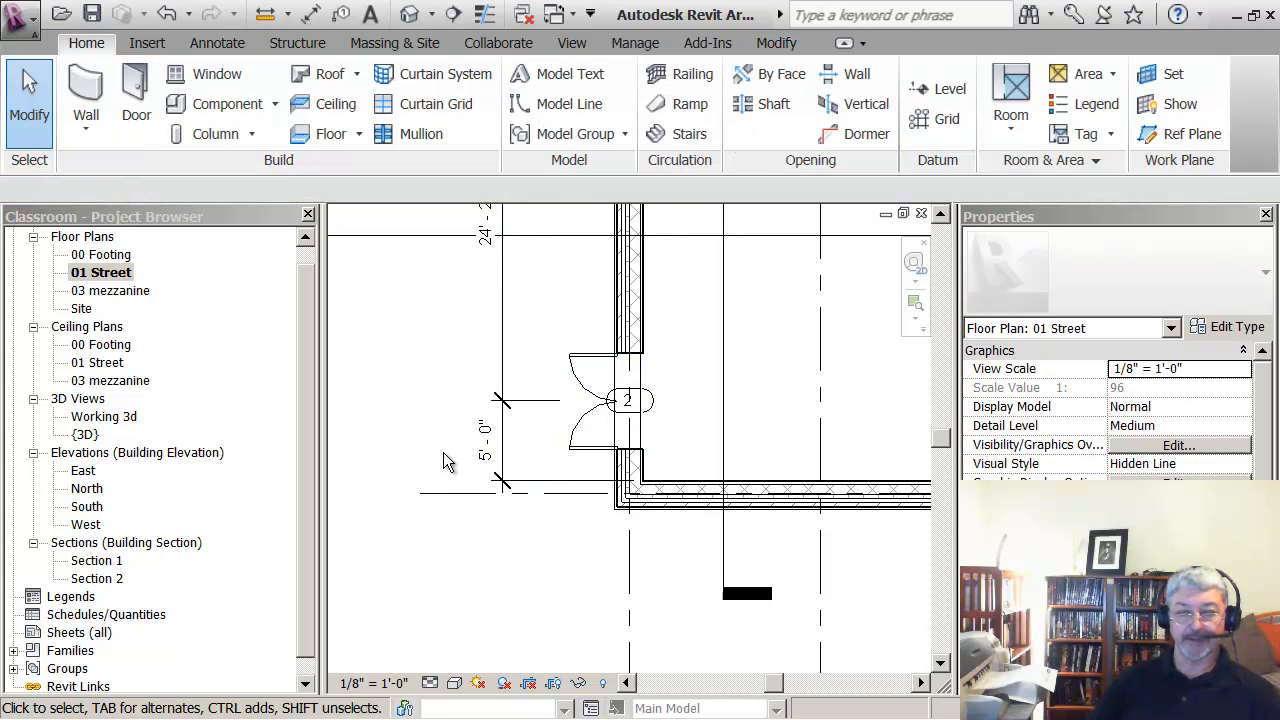
pyautogui.click(486, 452)
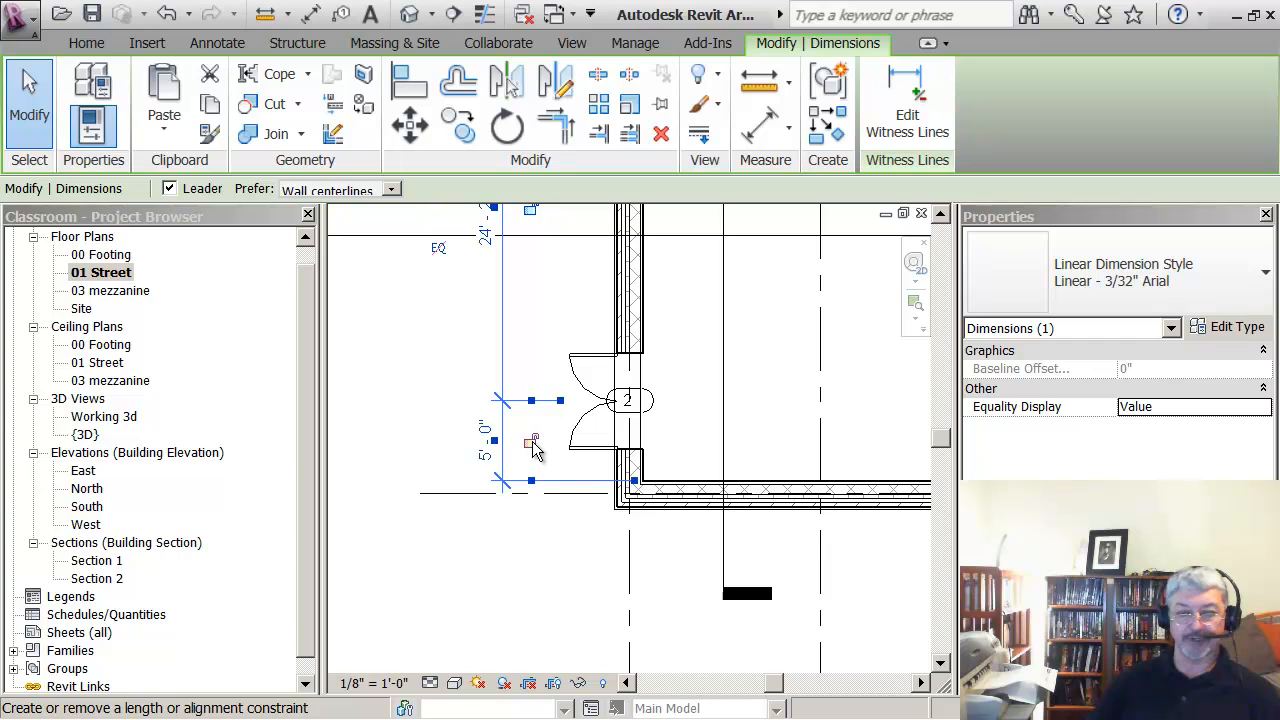
pyautogui.click(531, 443)
pyautogui.click(520, 536)
# Move grid line B to 26'-6" from grid line A to test the locked door dimension, and undo the move
pyautogui.scroll(-4, 520, 537)
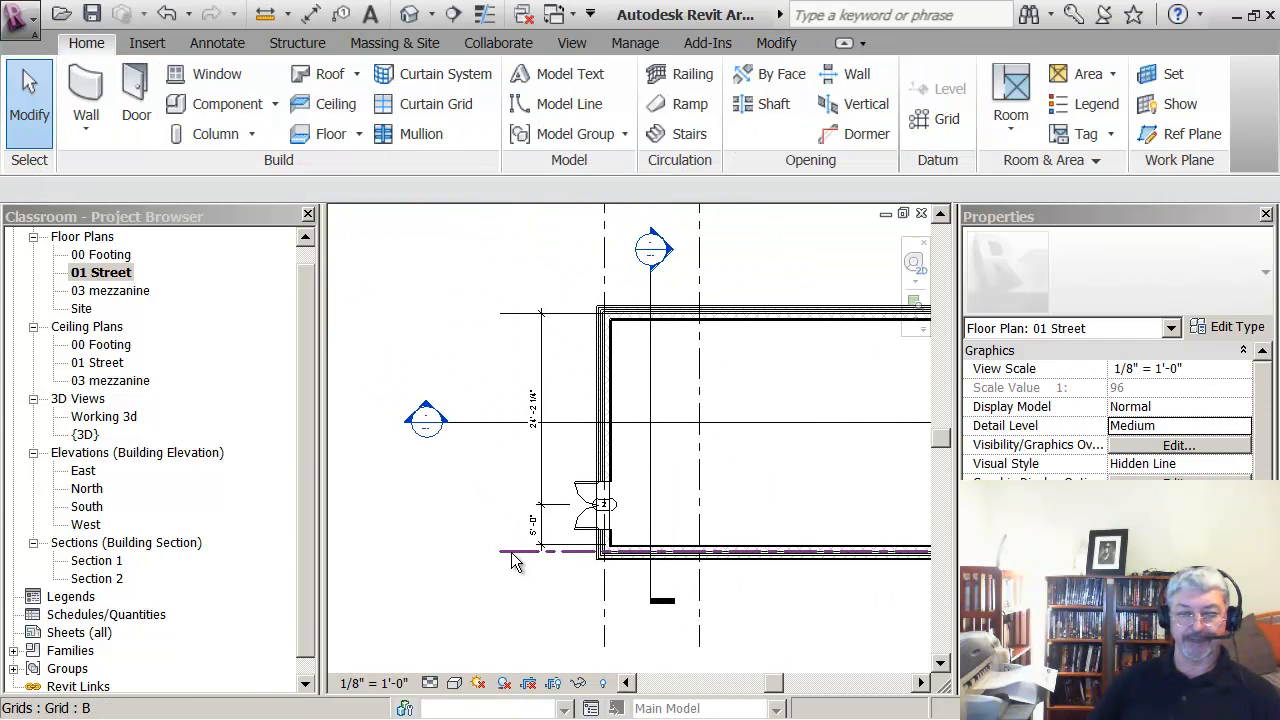
pyautogui.click(519, 533)
pyautogui.moveTo(519, 533); pyautogui.dragTo(512, 523)
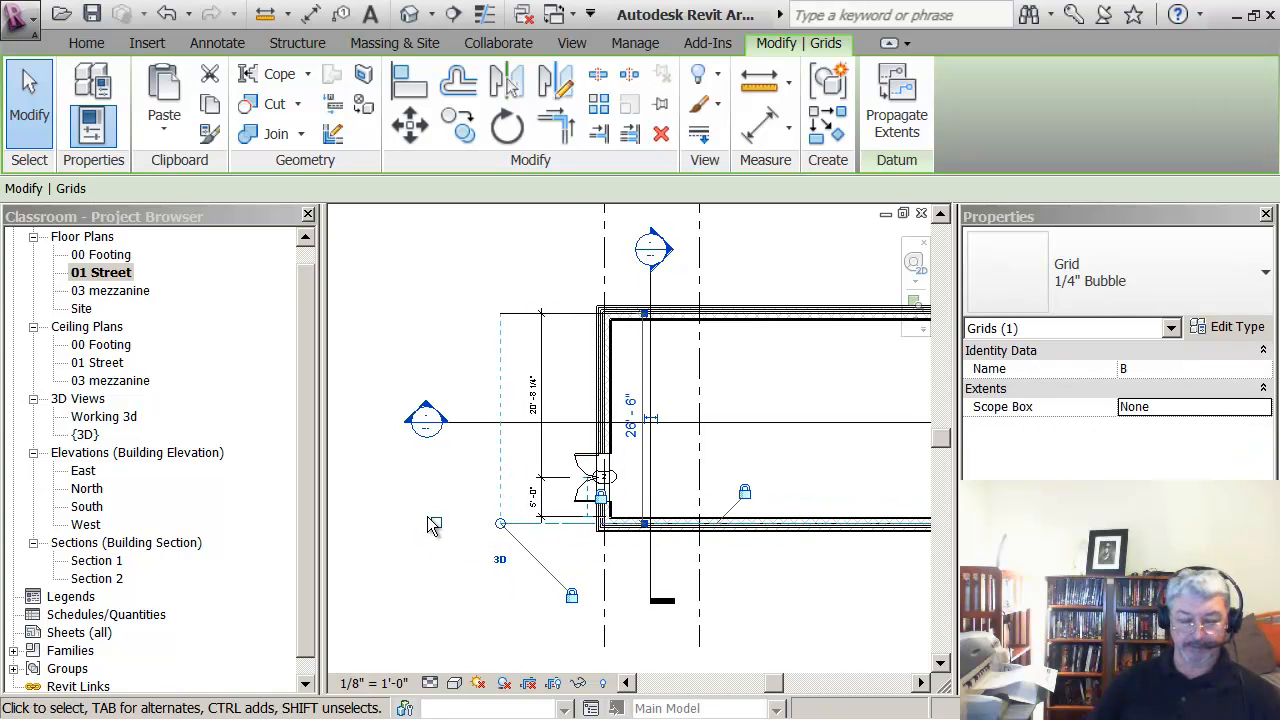
pyautogui.click(167, 14)
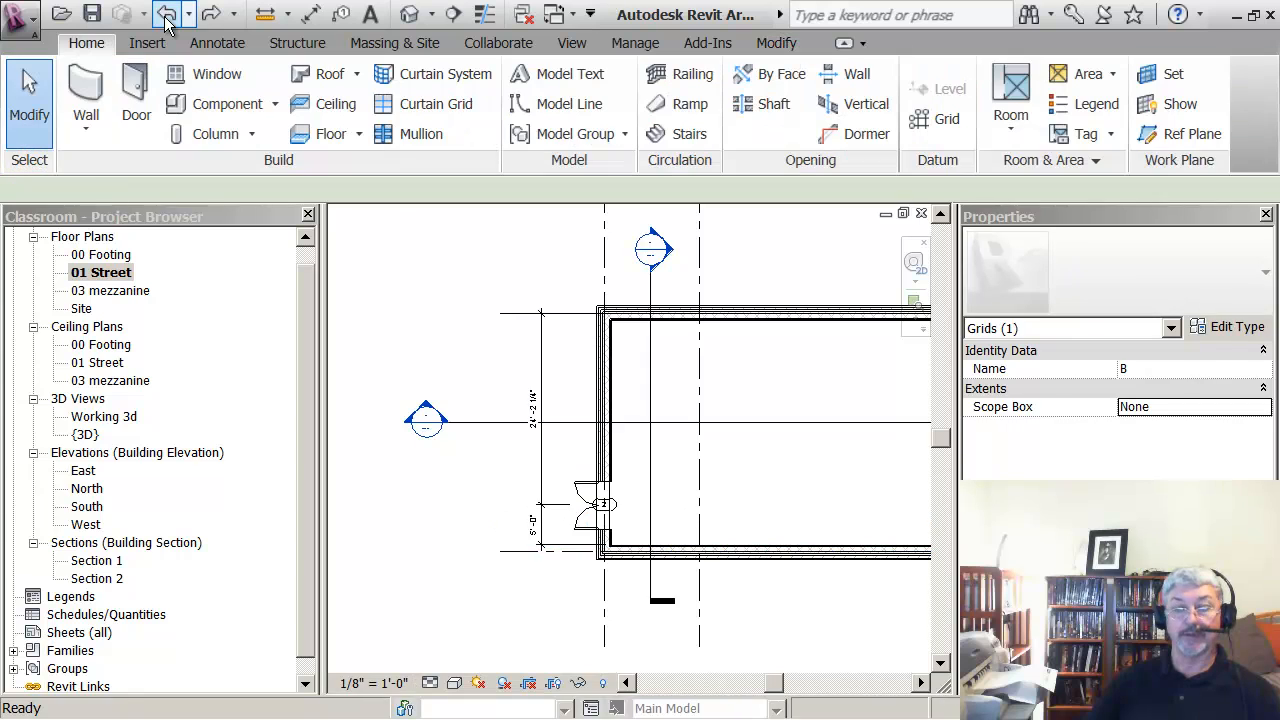
# Select door 3 in the wall along grid line 4 and make its temporary dimensions permanent
pyautogui.scroll(-2, 775, 594)
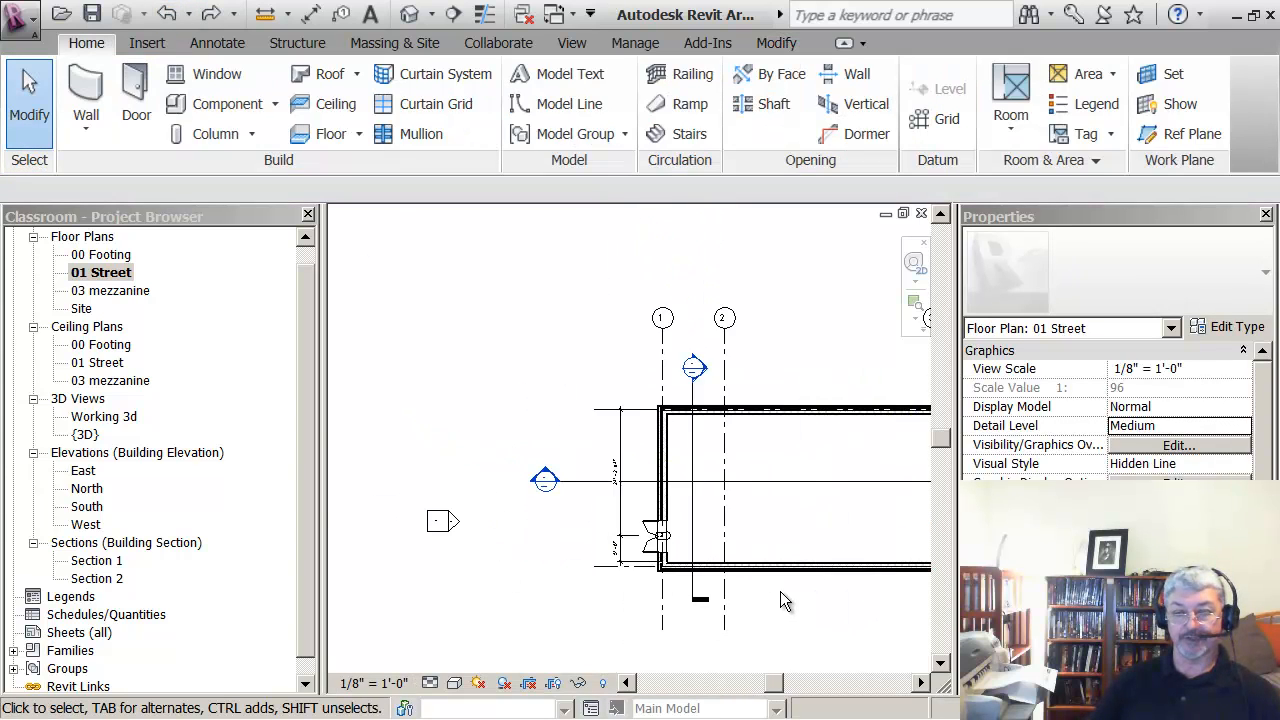
pyautogui.scroll(1, 780, 591)
pyautogui.moveTo(832, 588); pyautogui.dragTo(680, 597, button='middle')
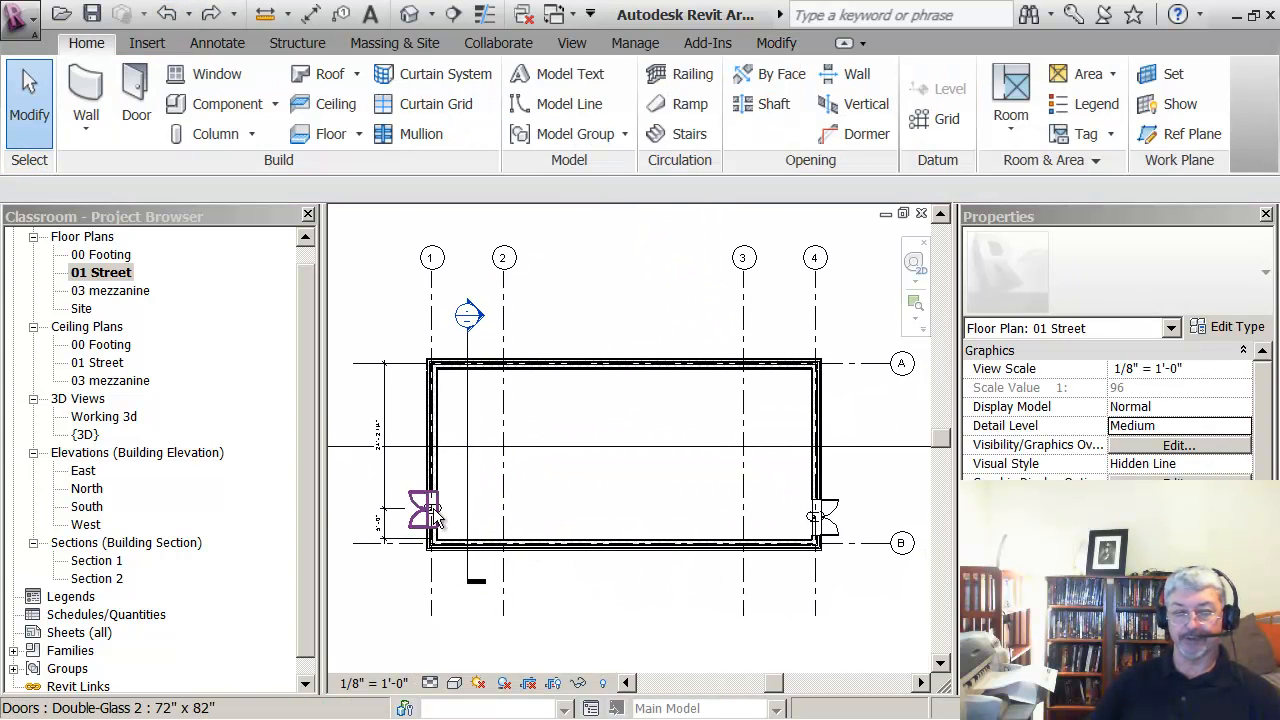
pyautogui.moveTo(873, 589); pyautogui.dragTo(747, 640, button='middle')
pyautogui.scroll(3, 793, 567)
pyautogui.scroll(2, 722, 612)
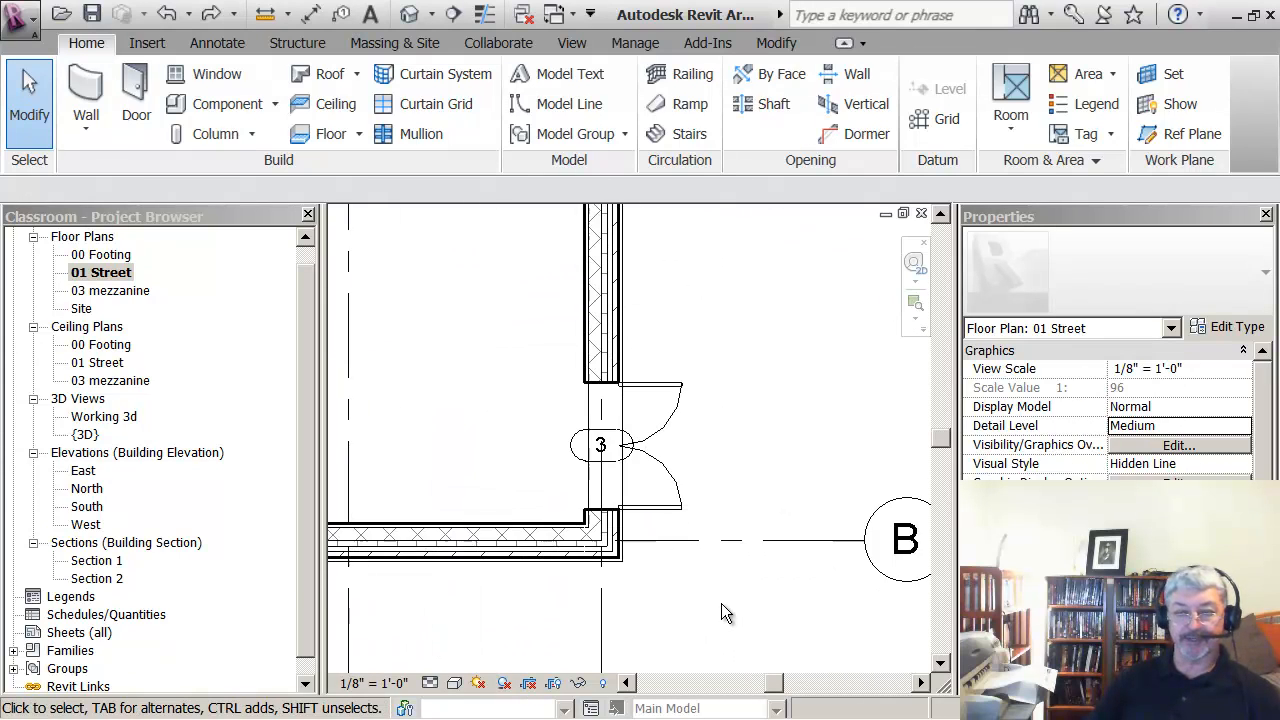
pyautogui.click(650, 497)
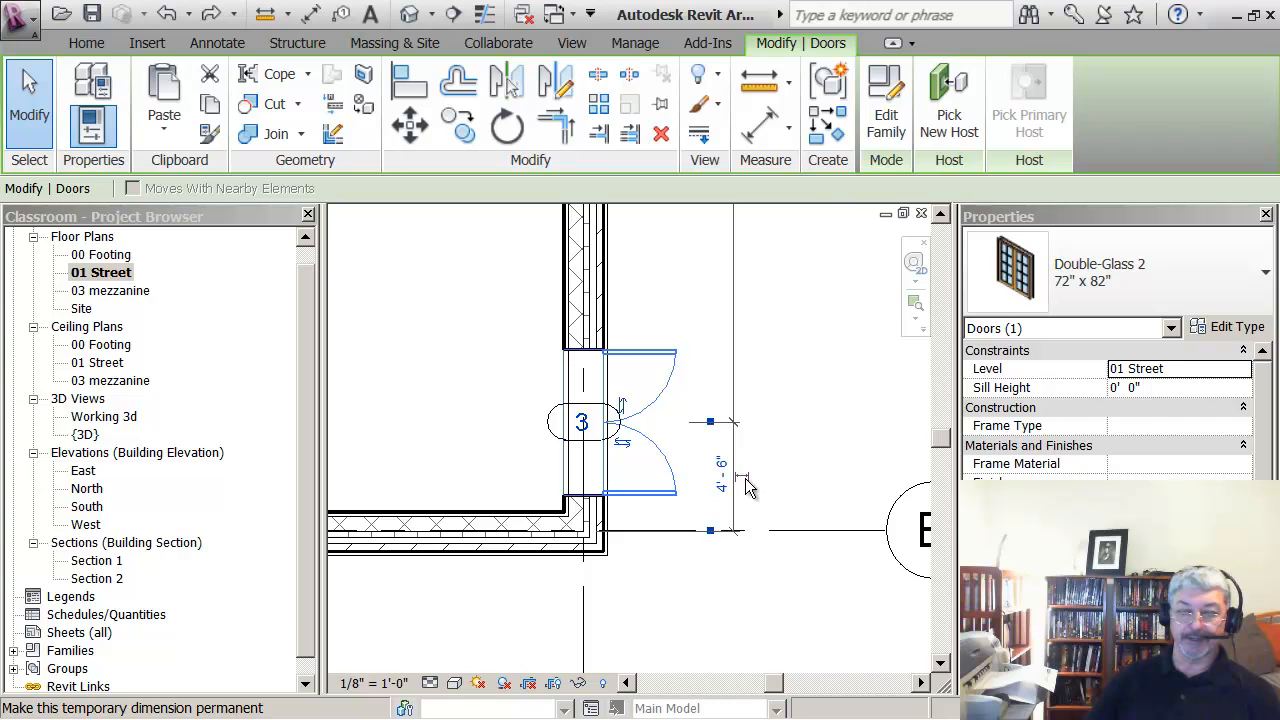
pyautogui.click(745, 479)
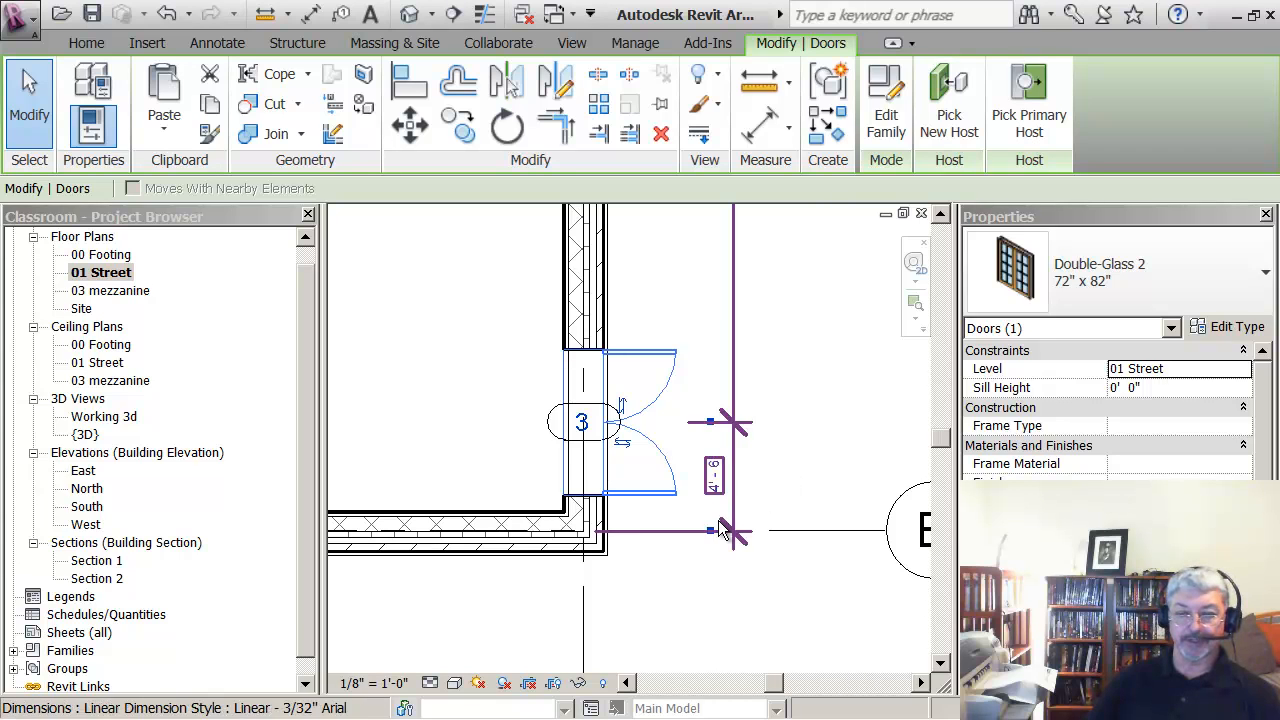
# Move the lower witness line of door 3's dimension to the lower wall's inner face and set the distance to 5'
pyautogui.moveTo(710, 530); pyautogui.dragTo(576, 525)
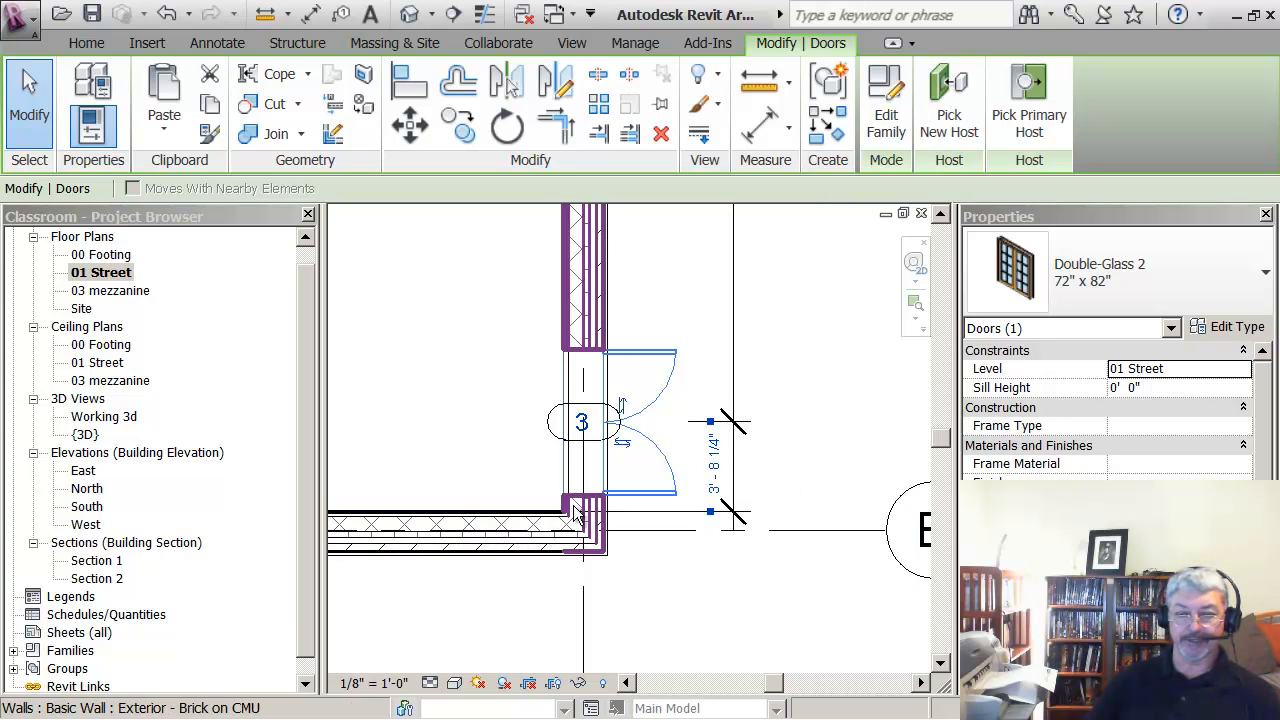
pyautogui.click(713, 468)
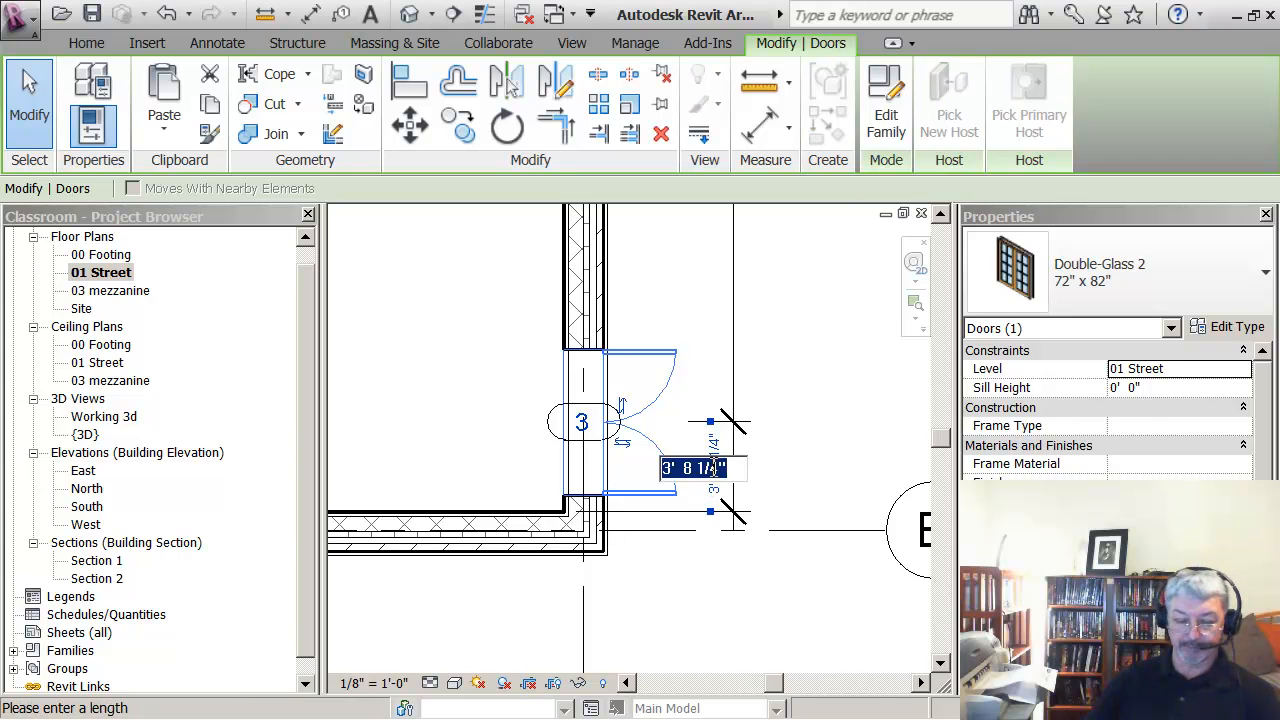
pyautogui.press('Return')
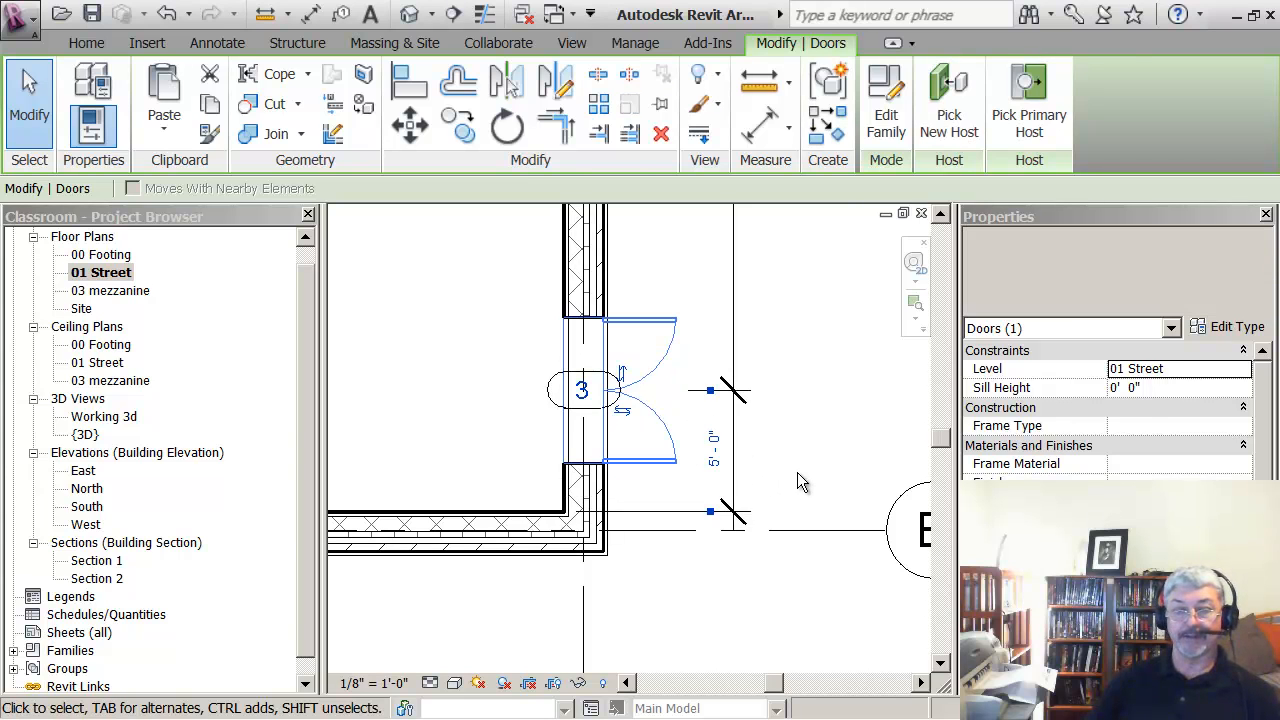
# Lock the 5'-0" dimension segment between door 3's centre and the lower wall's inner face
pyautogui.click(789, 463)
pyautogui.click(737, 463)
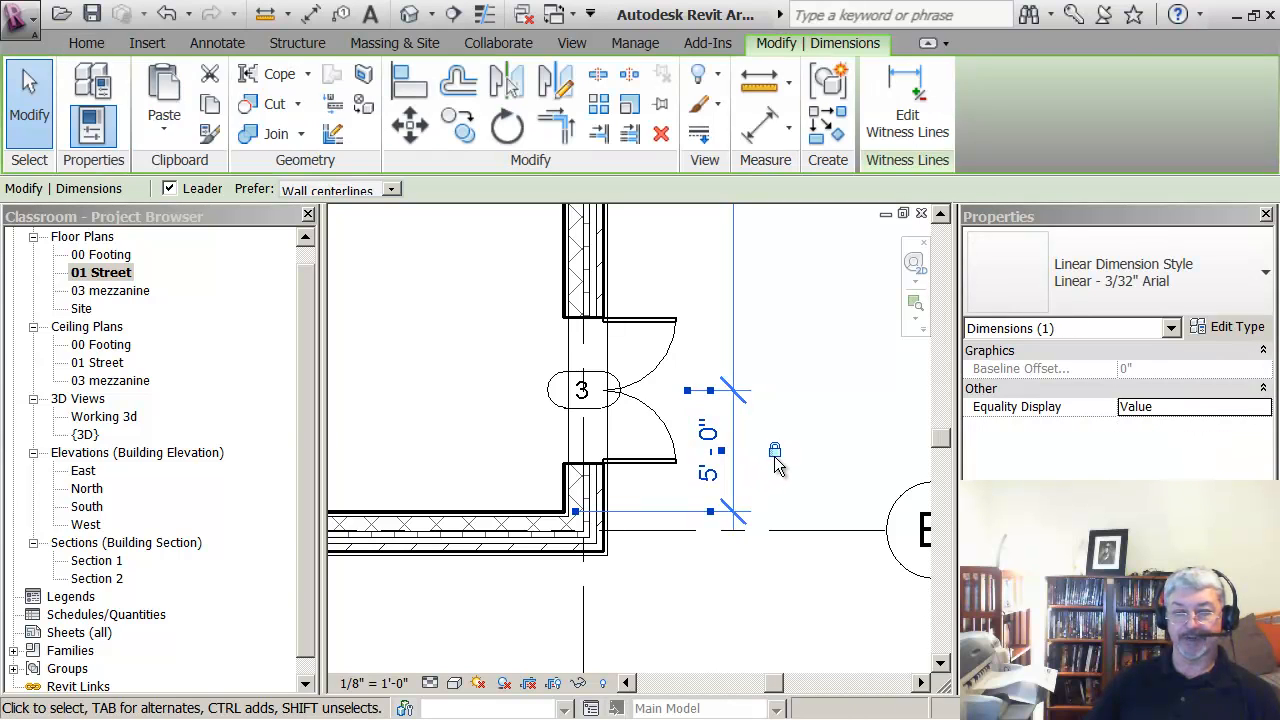
pyautogui.click(776, 475)
pyautogui.scroll(-4, 676, 591)
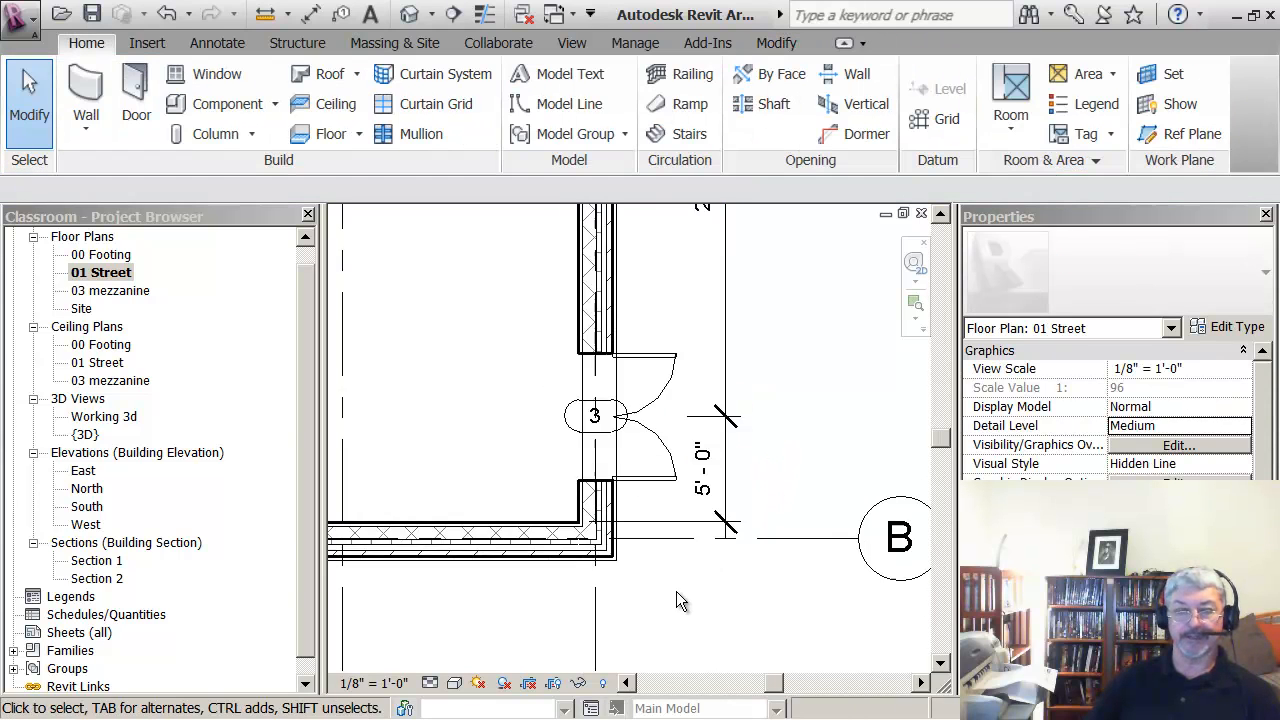
pyautogui.scroll(-1, 588, 617)
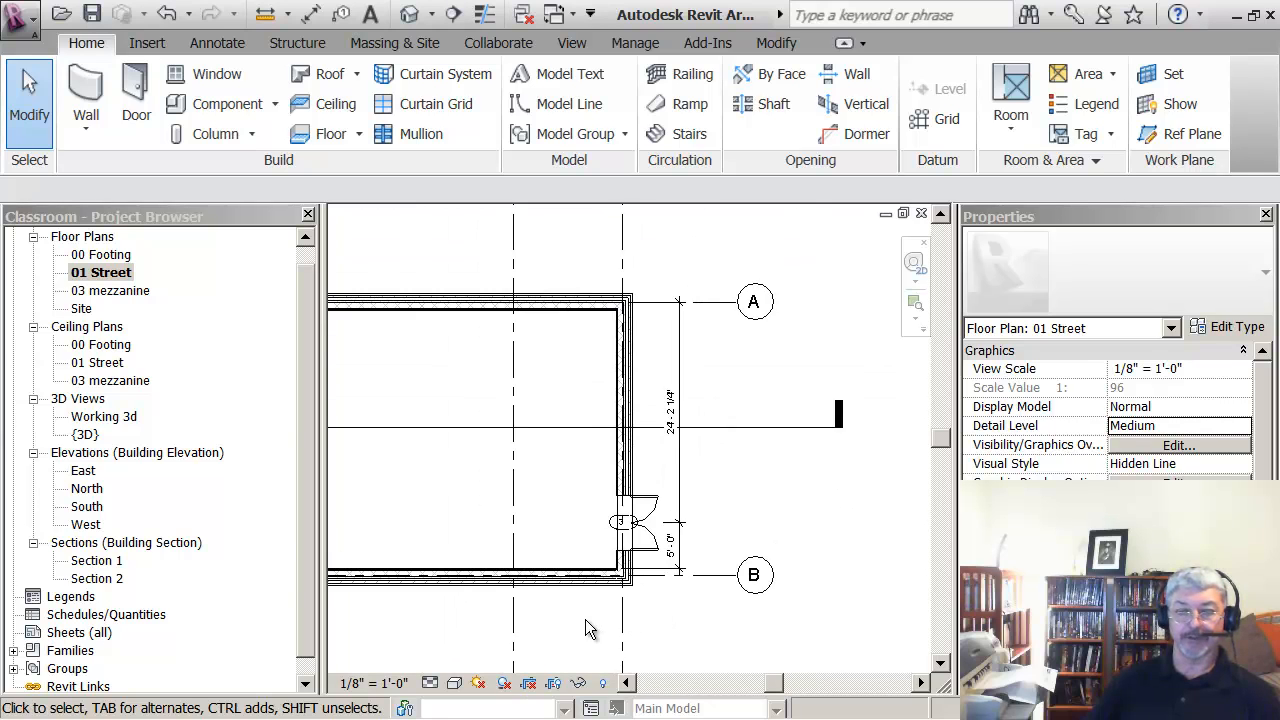
pyautogui.moveTo(577, 619); pyautogui.dragTo(783, 585, button='middle')
pyautogui.scroll(-1, 785, 600)
pyautogui.moveTo(597, 600)
pyautogui.mouseDown(button='middle')
pyautogui.moveTo(730, 619)
pyautogui.moveTo(656, 613)
pyautogui.mouseUp(button='middle')
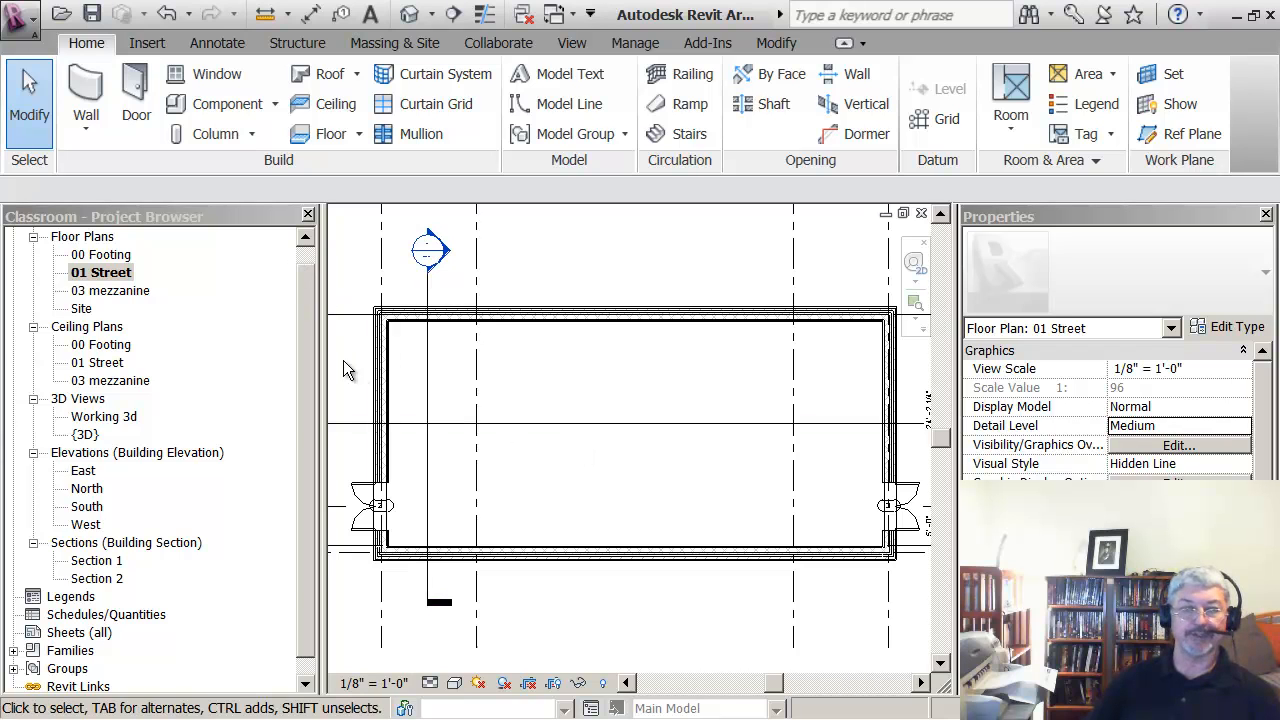
# Place tagged Fixed 36" x 48" windows just above the double doors in the walls along grid lines 1 and 4
pyautogui.click(210, 75)
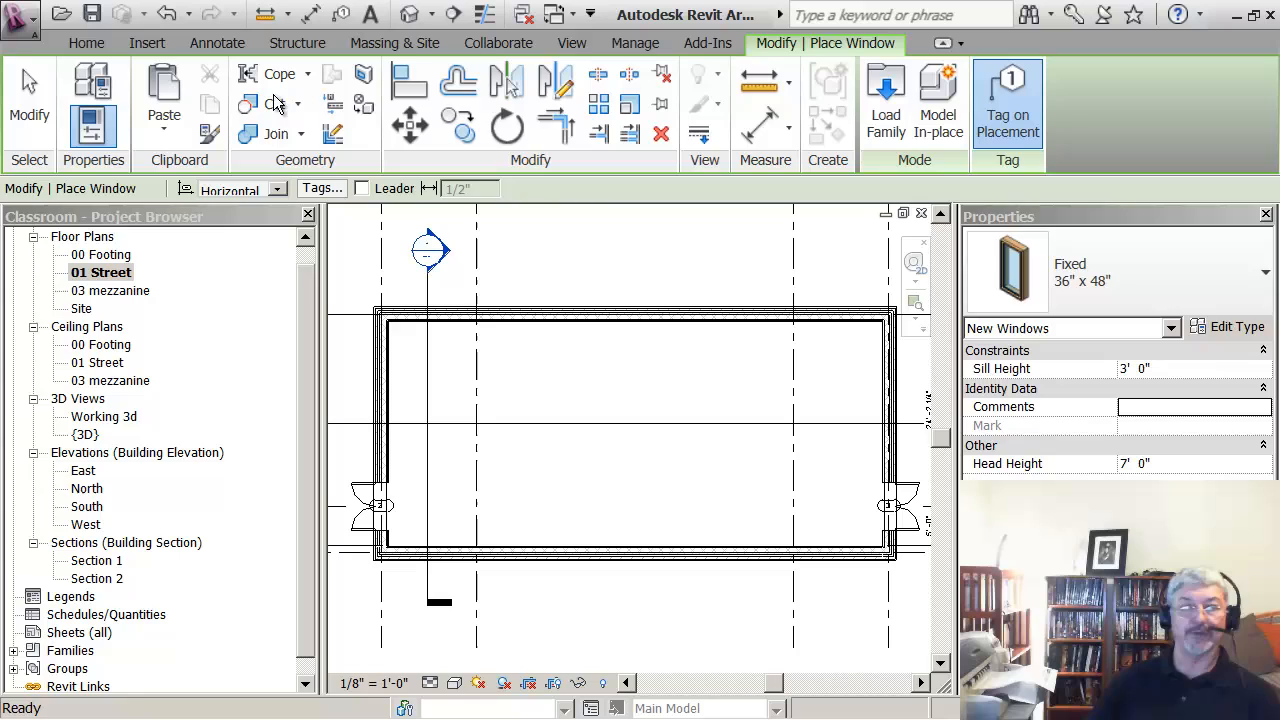
pyautogui.click(372, 442)
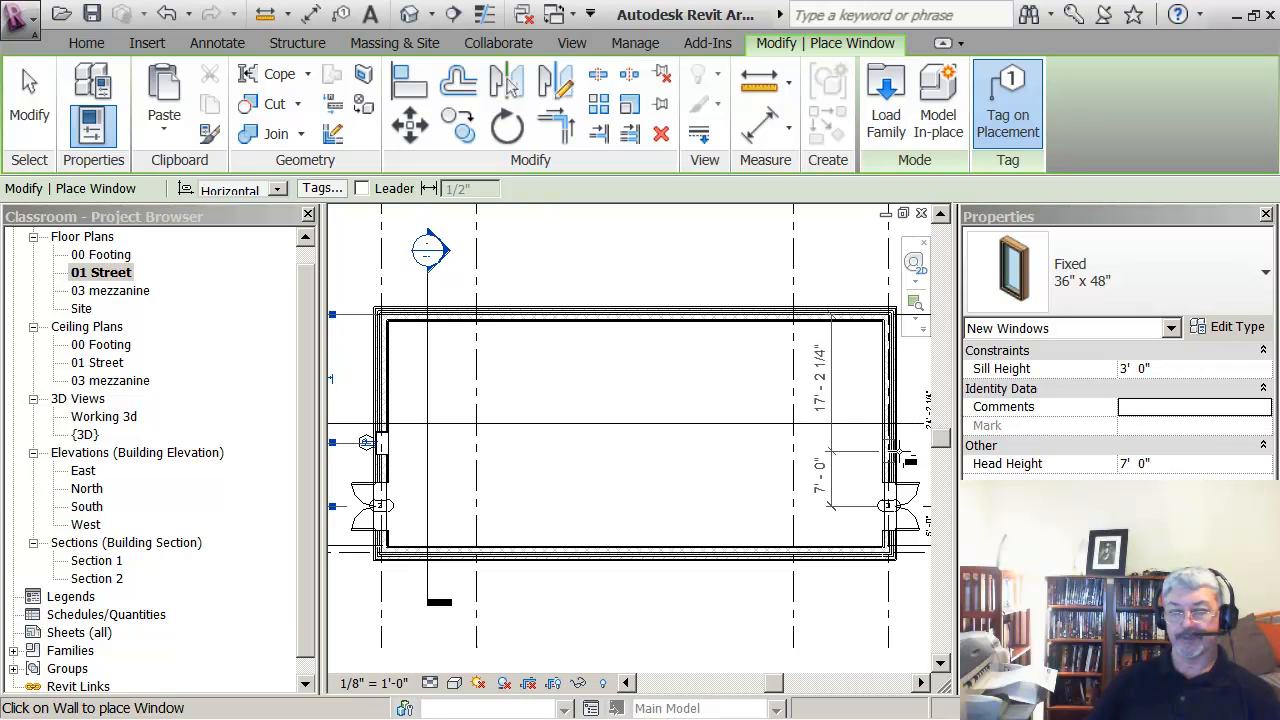
pyautogui.click(900, 452)
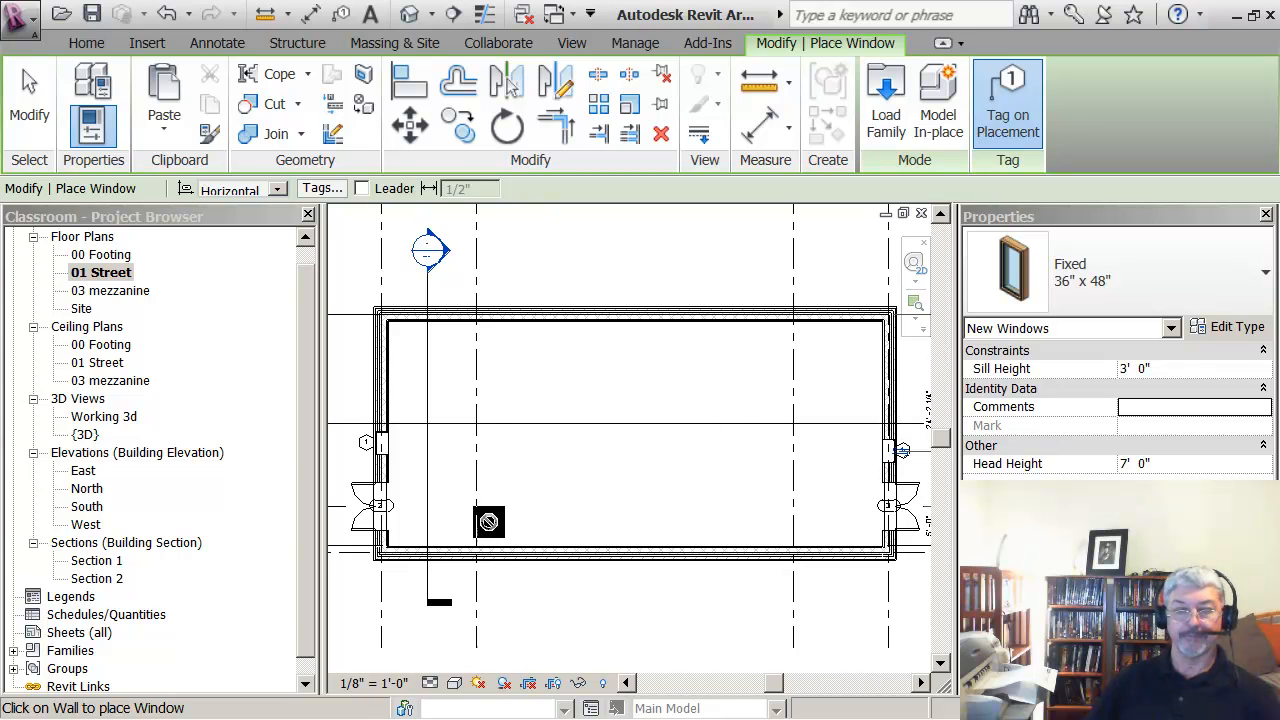
pyautogui.press('Escape')
pyautogui.scroll(3, 409, 461)
pyautogui.moveTo(425, 450); pyautogui.dragTo(471, 423, button='middle')
pyautogui.scroll(-2, 437, 427)
pyautogui.scroll(-1, 437, 428)
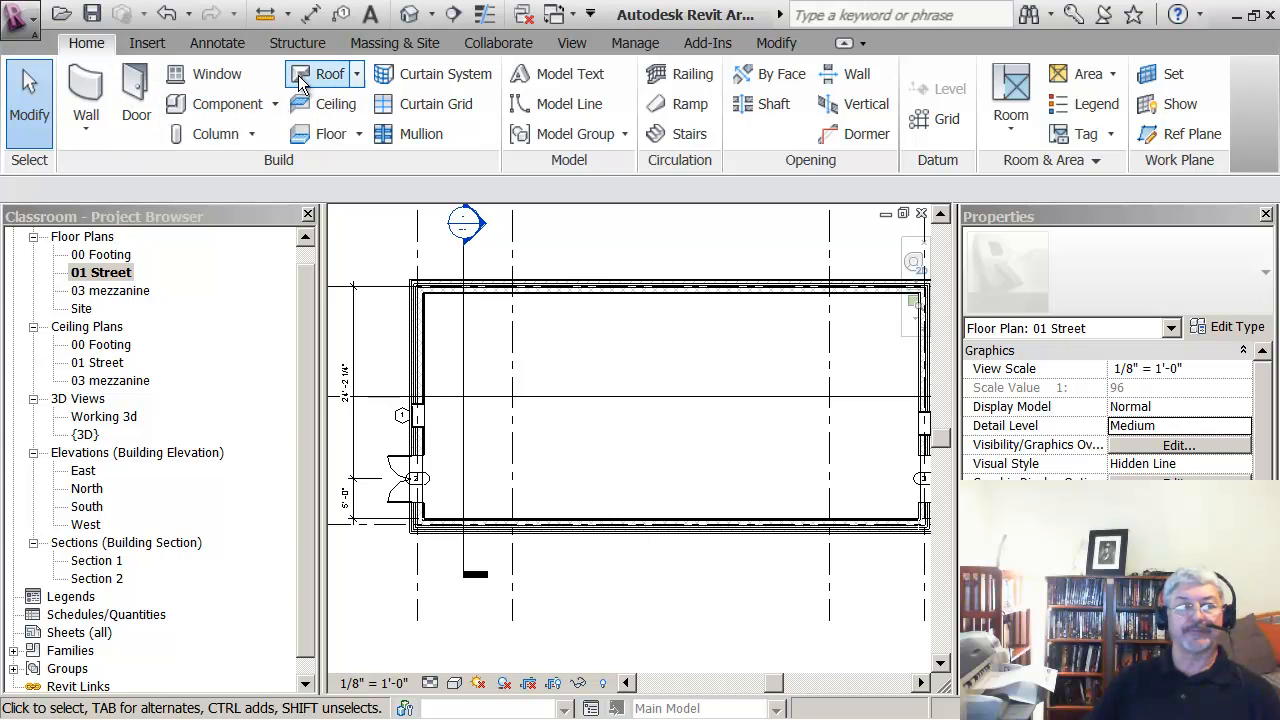
# Turn off tagging on placement and place a Fixed 36" x 48" window in the lower wall, about 4'-0" from grid line 1
pyautogui.click(205, 75)
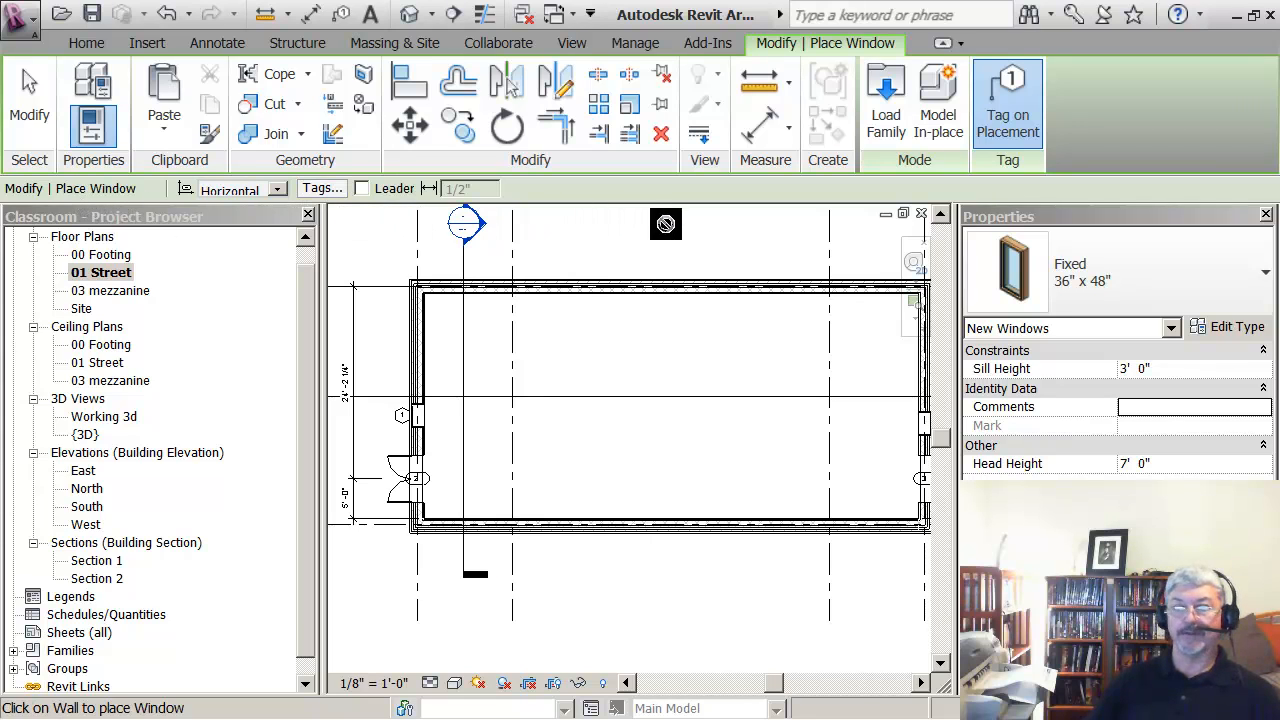
pyautogui.click(1011, 103)
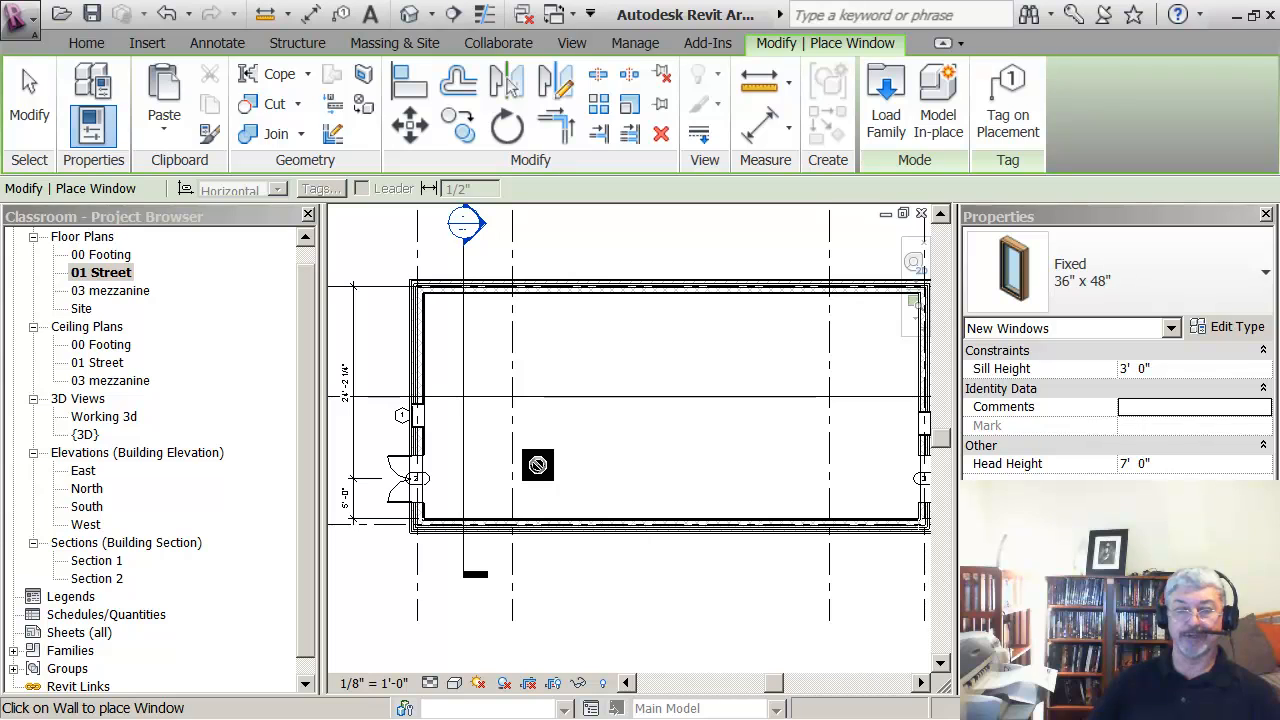
pyautogui.click(447, 527)
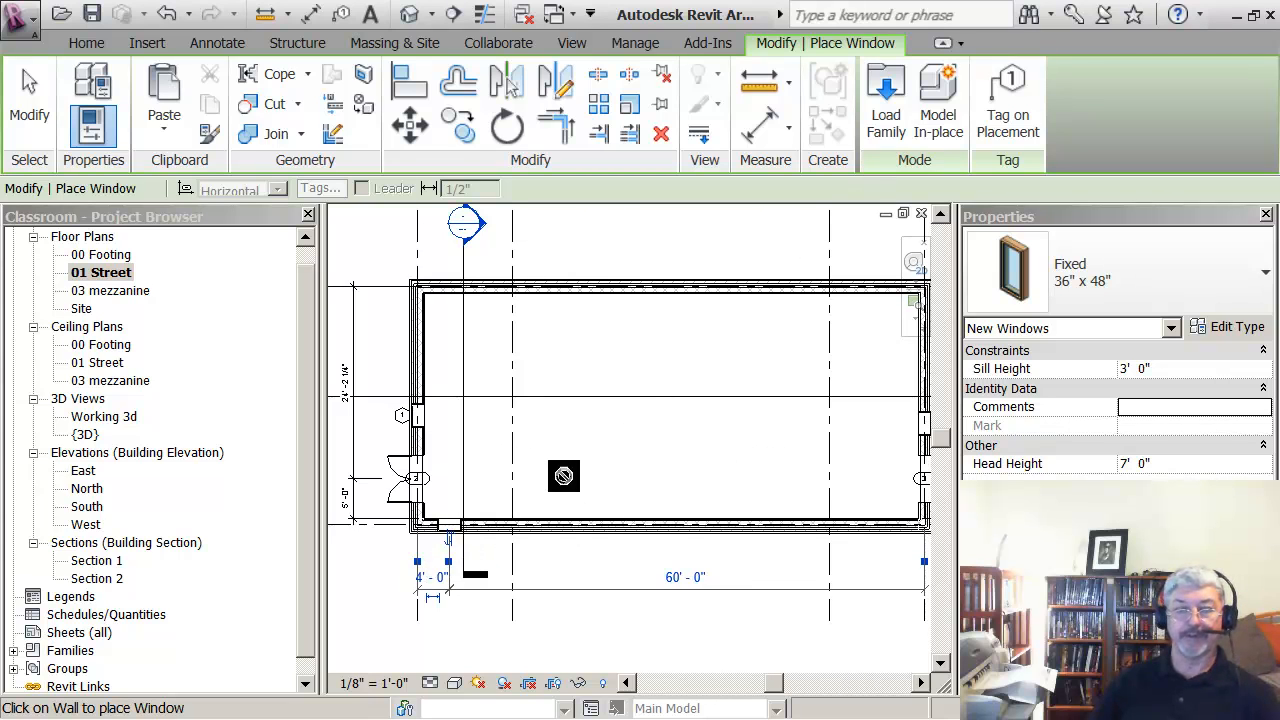
pyautogui.press('Escape')
pyautogui.press('Escape')
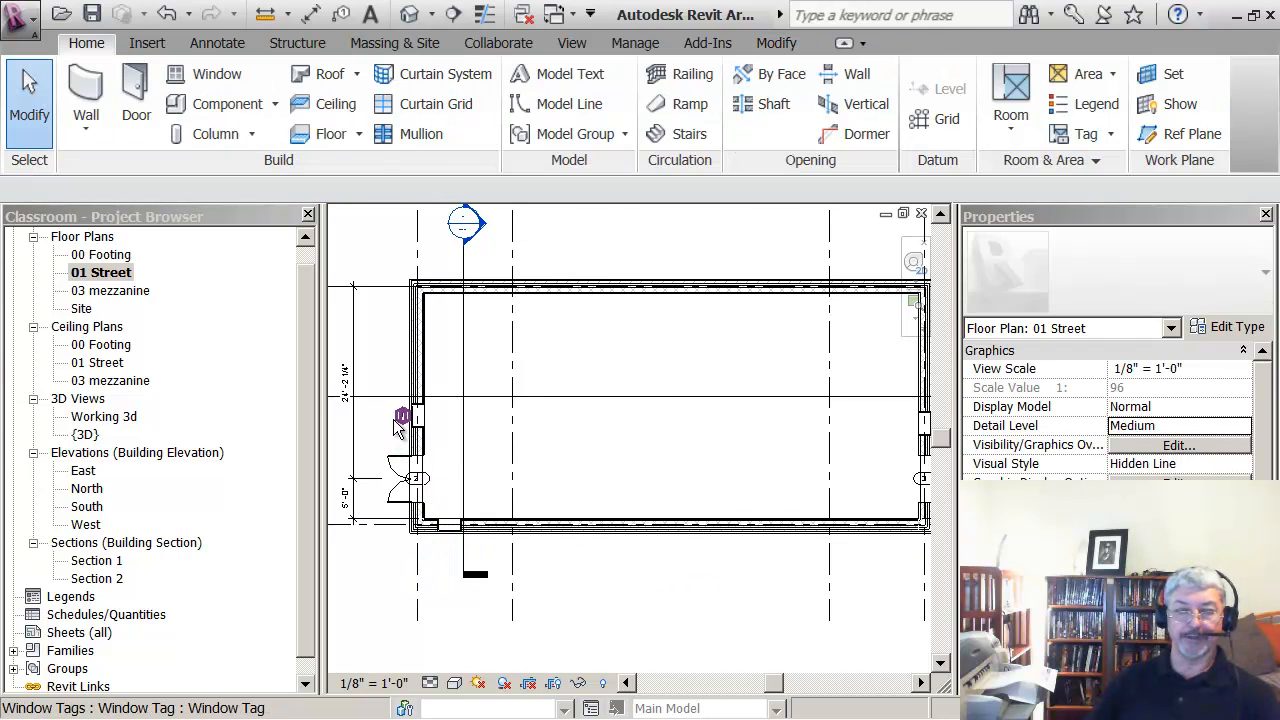
# Delete the window and door tags at the walls along grid lines 1 and 4
pyautogui.click(396, 421)
pyautogui.press('Escape')
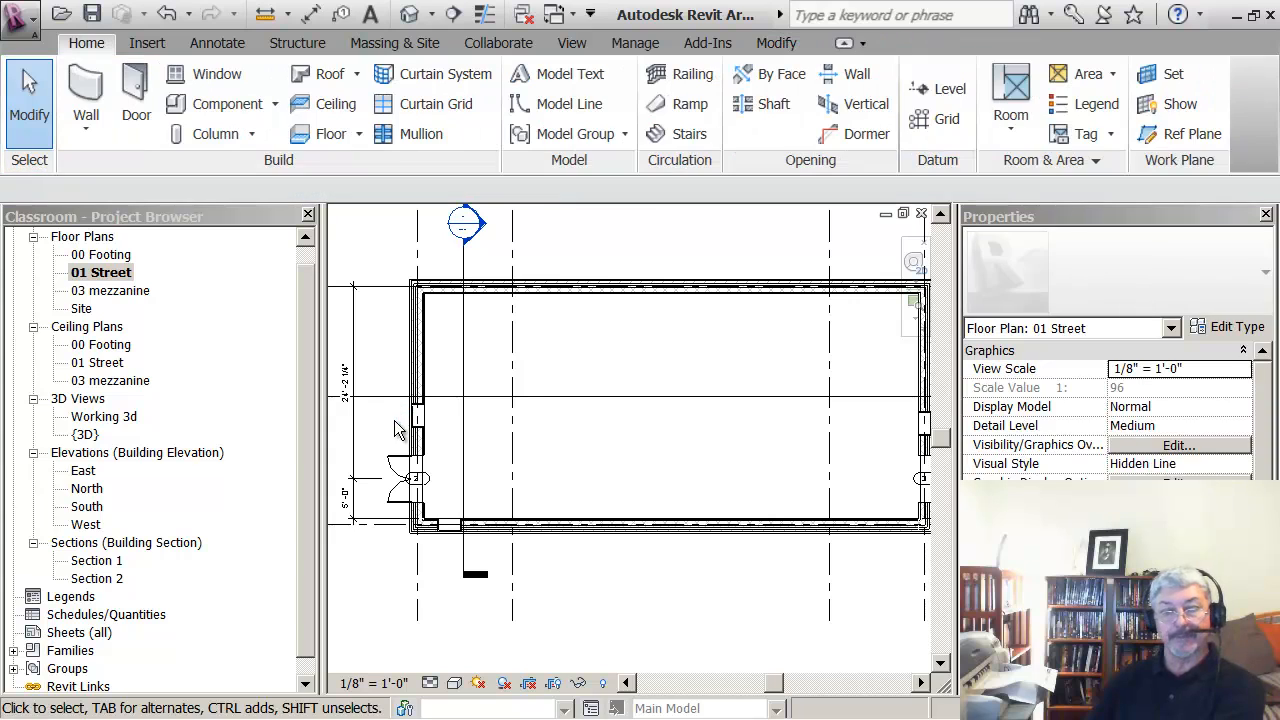
pyautogui.click(432, 482)
pyautogui.press('Delete')
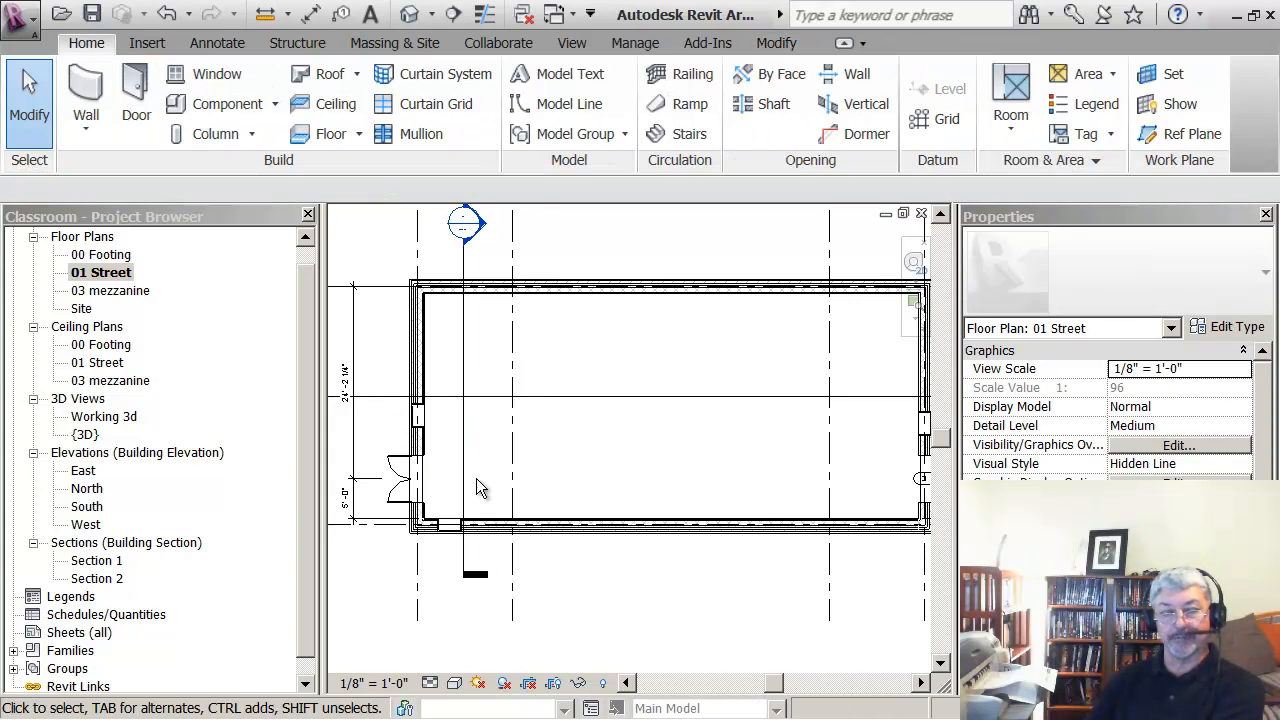
pyautogui.moveTo(868, 465); pyautogui.dragTo(759, 470, button='middle')
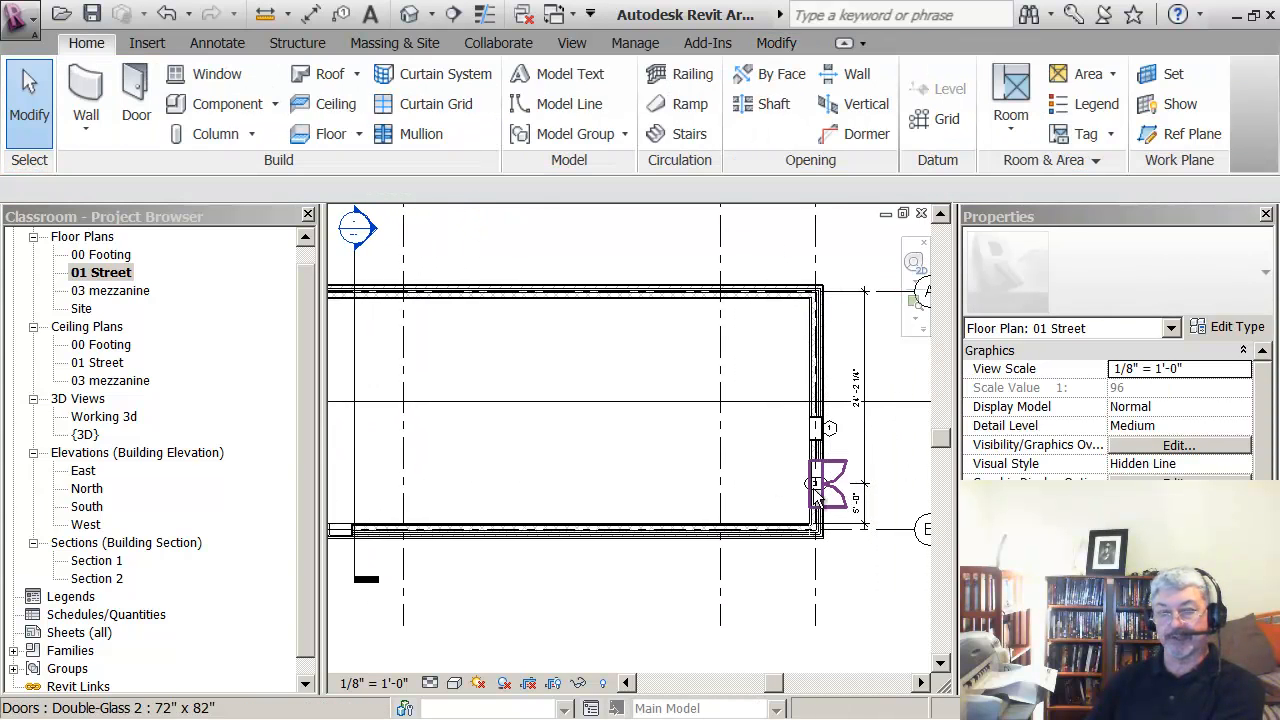
pyautogui.click(829, 428)
pyautogui.press('Delete')
pyautogui.click(810, 488)
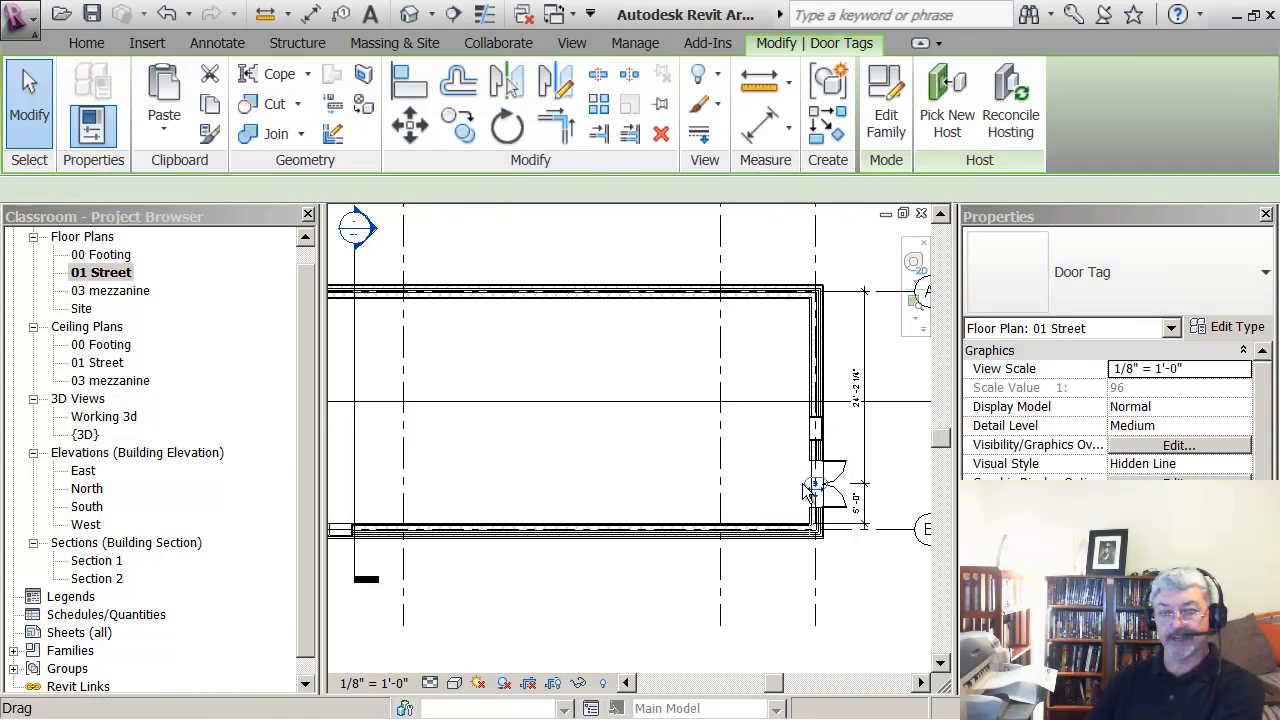
pyautogui.press('Delete')
# Tag all untagged doors and windows in the current view with Door Tag and Window Tag, and undo the tagging
pyautogui.scroll(-3, 640, 478)
pyautogui.moveTo(668, 502); pyautogui.dragTo(657, 507, button='middle')
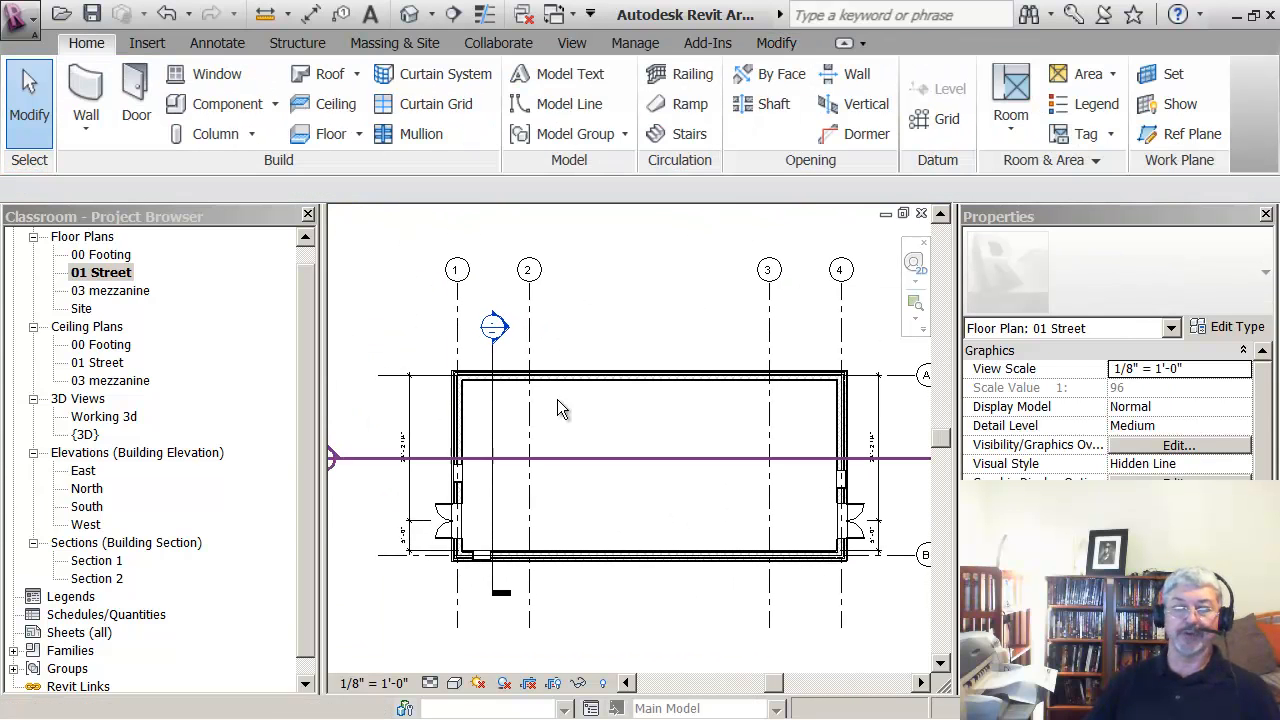
pyautogui.click(220, 43)
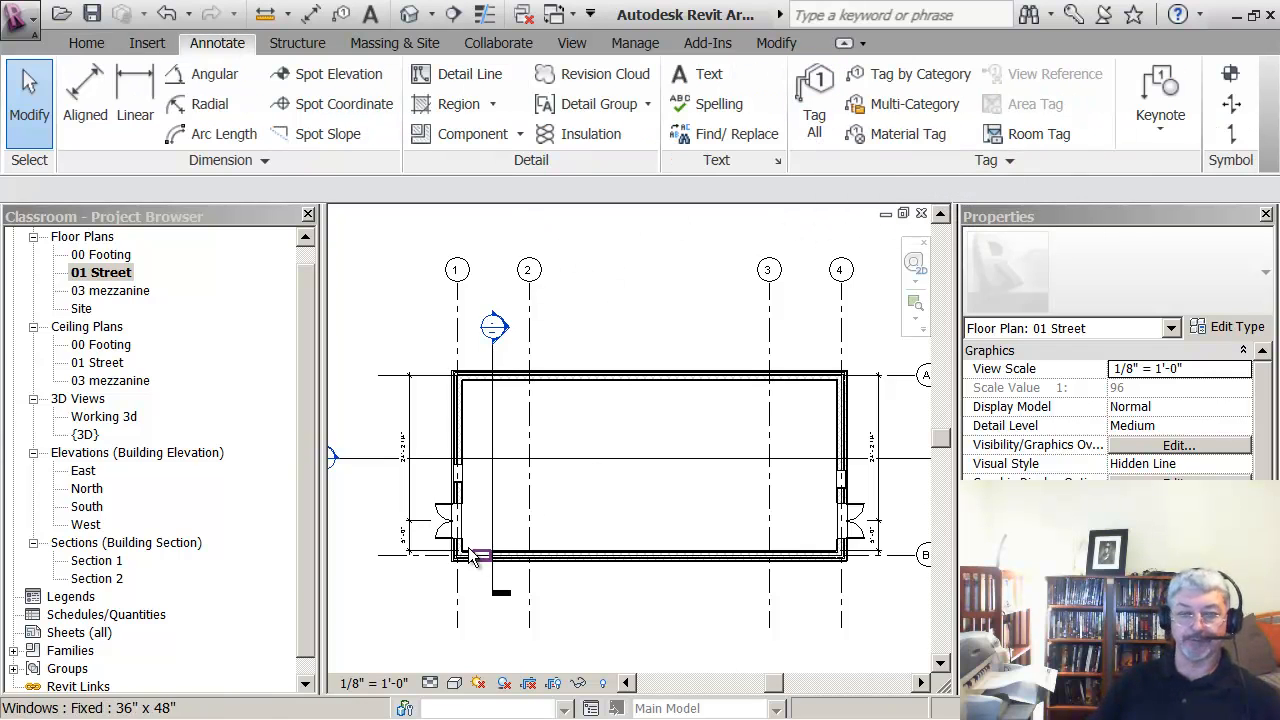
pyautogui.moveTo(615, 502); pyautogui.dragTo(614, 508, button='middle')
pyautogui.scroll(1, 614, 508)
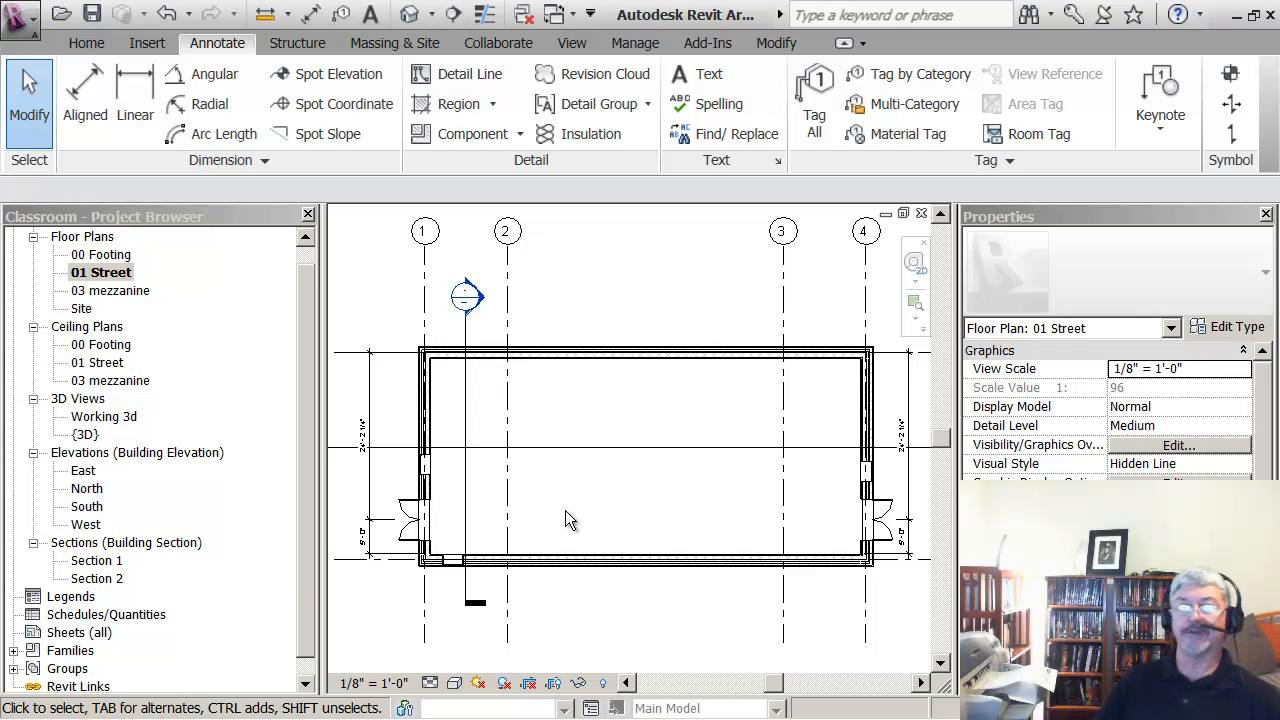
pyautogui.click(812, 128)
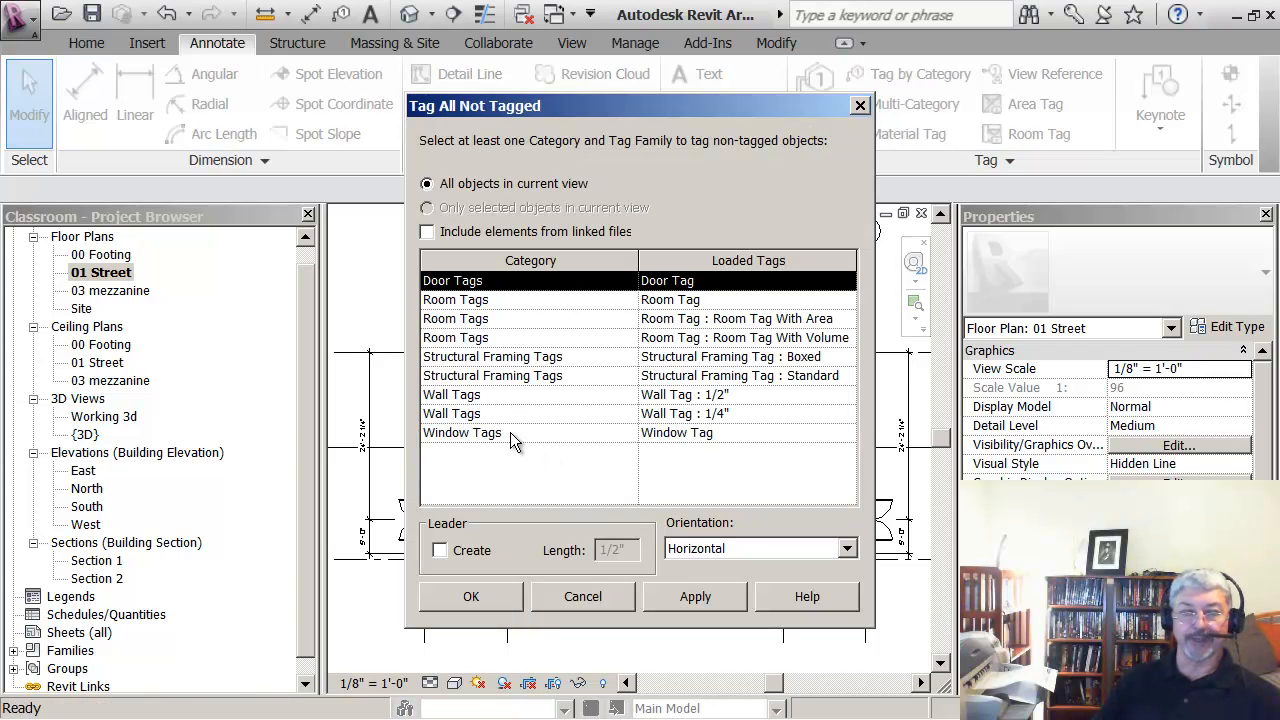
pyautogui.click(593, 433)
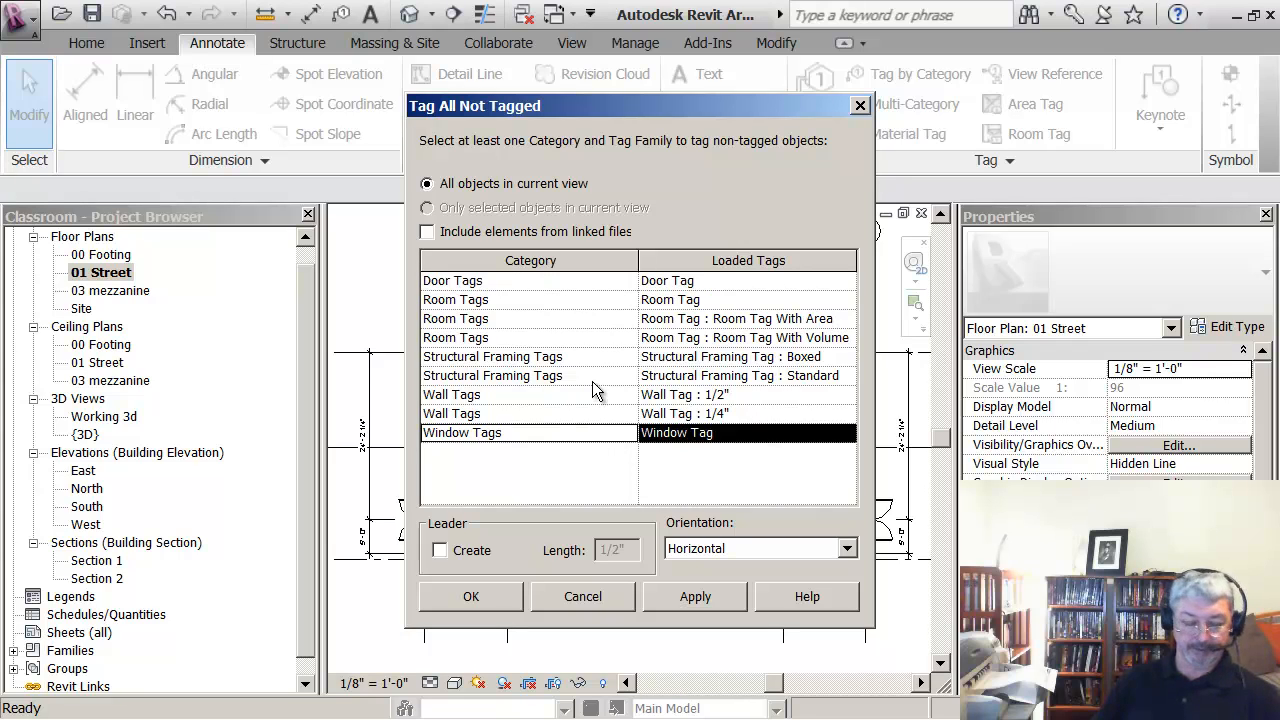
pyautogui.keyDown('ctrl'); pyautogui.click(614, 284); pyautogui.keyUp('ctrl')
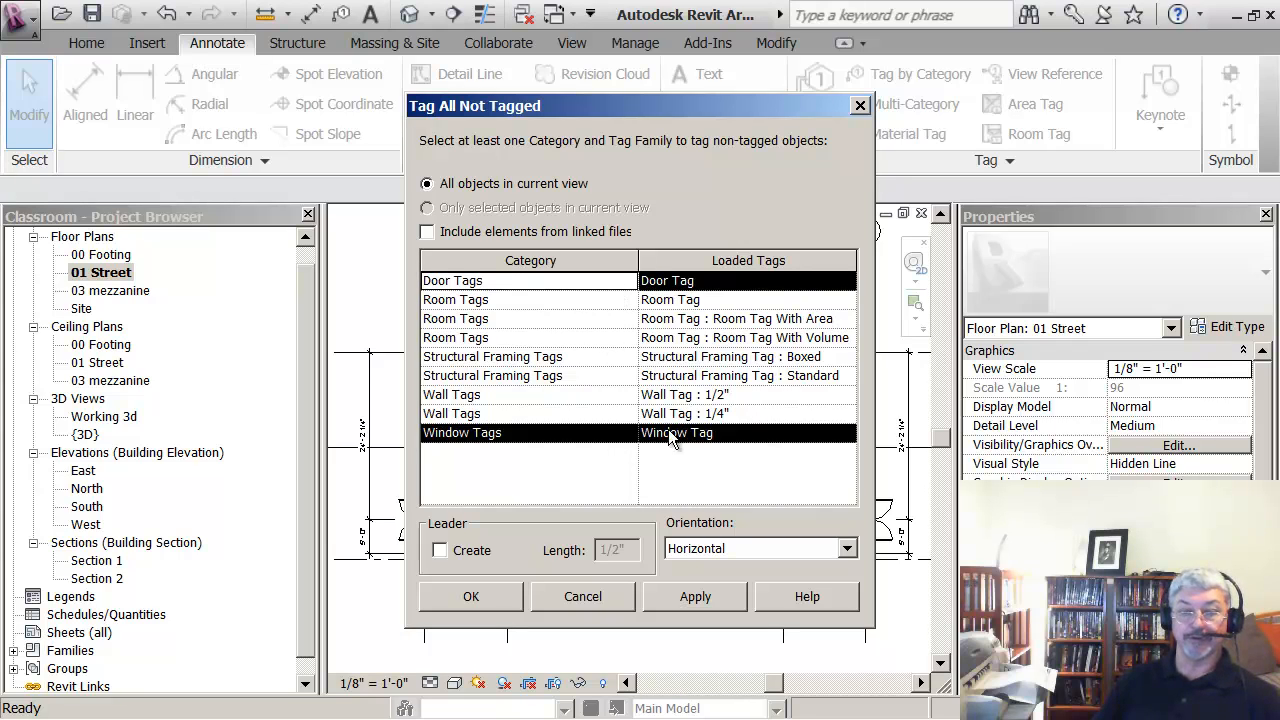
pyautogui.click(694, 598)
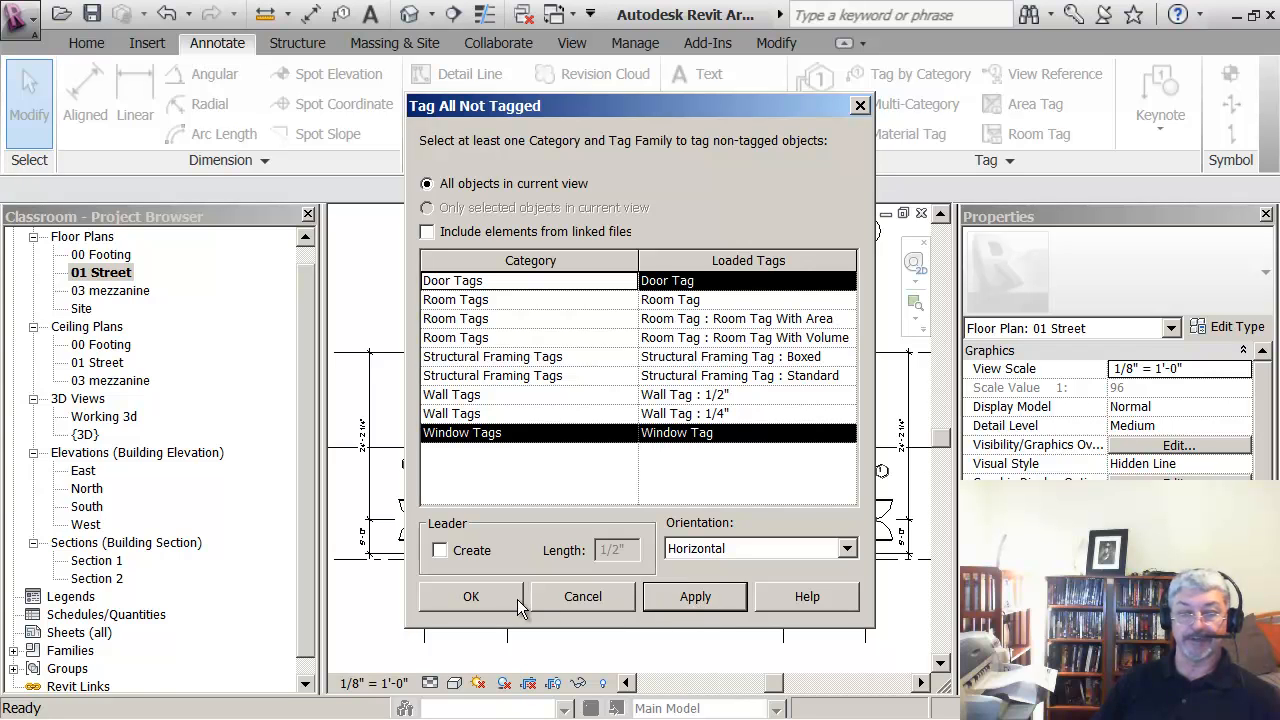
pyautogui.click(483, 598)
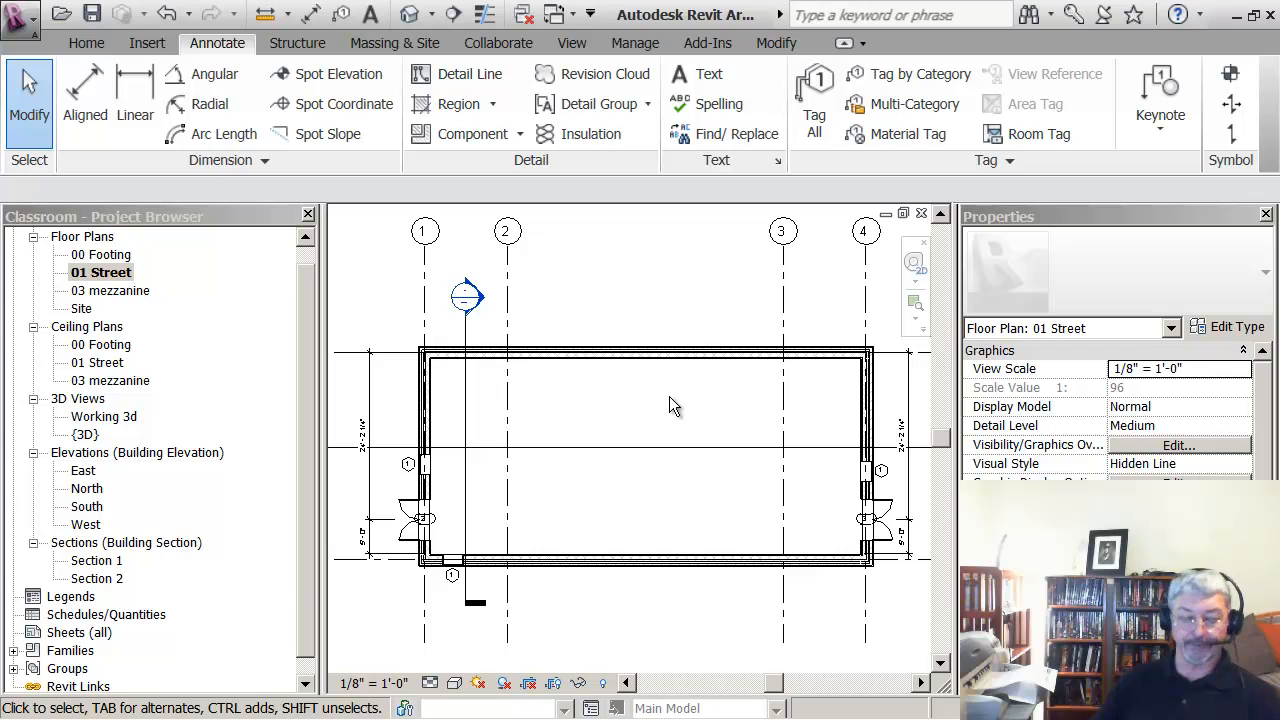
pyautogui.click(166, 16)
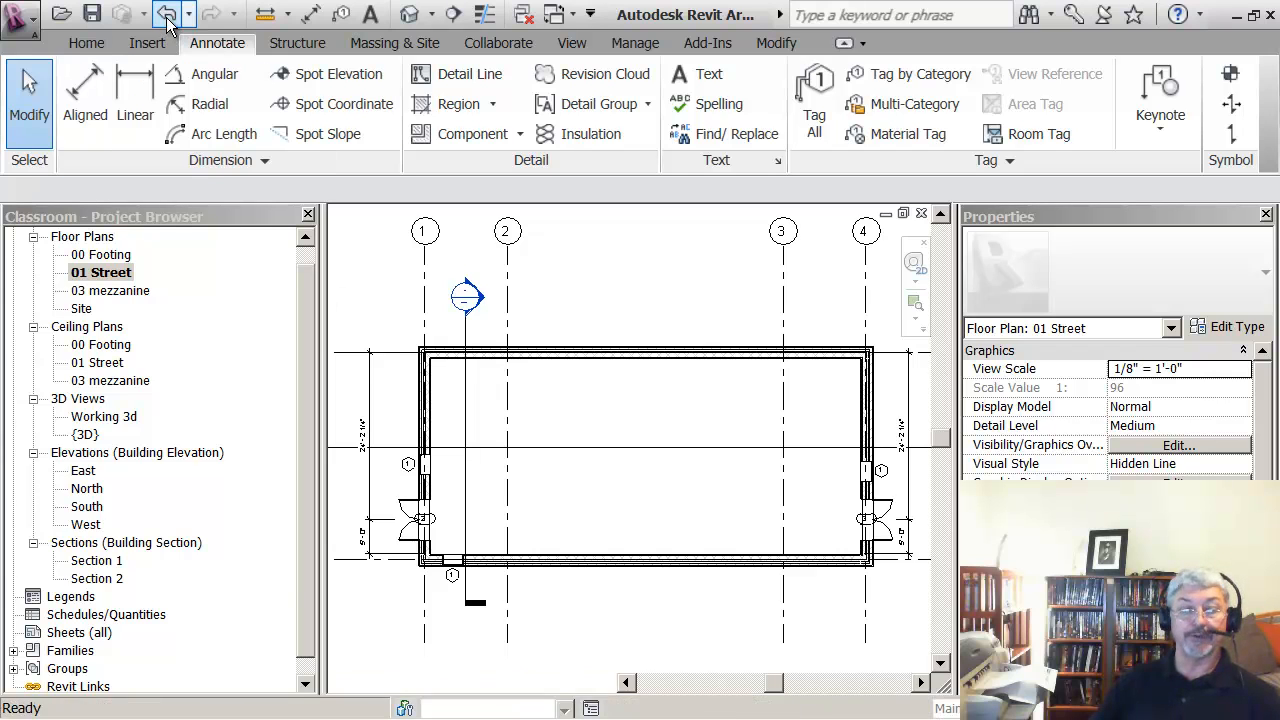
pyautogui.moveTo(670, 502); pyautogui.dragTo(673, 500, button='middle')
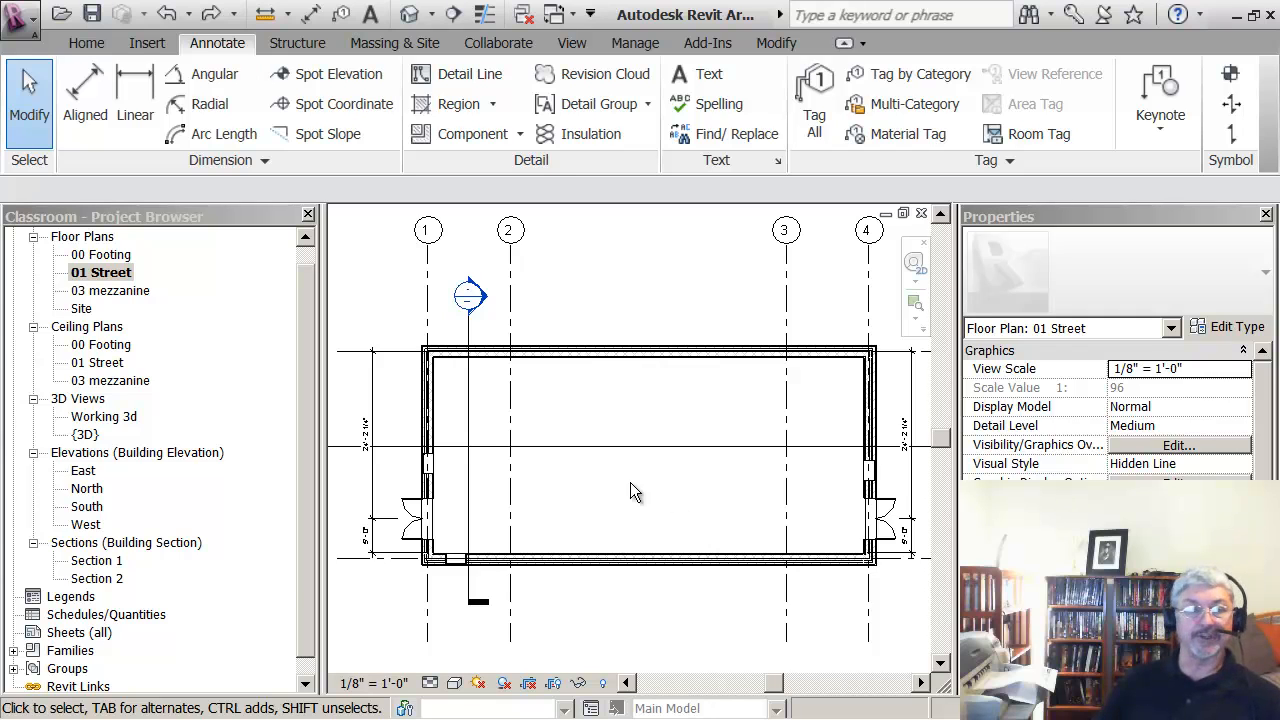
# Draw a Storefront curtain wall about 35'-6" long within the lower exterior wall, starting about 14'-6" from grid line 1
pyautogui.click(84, 44)
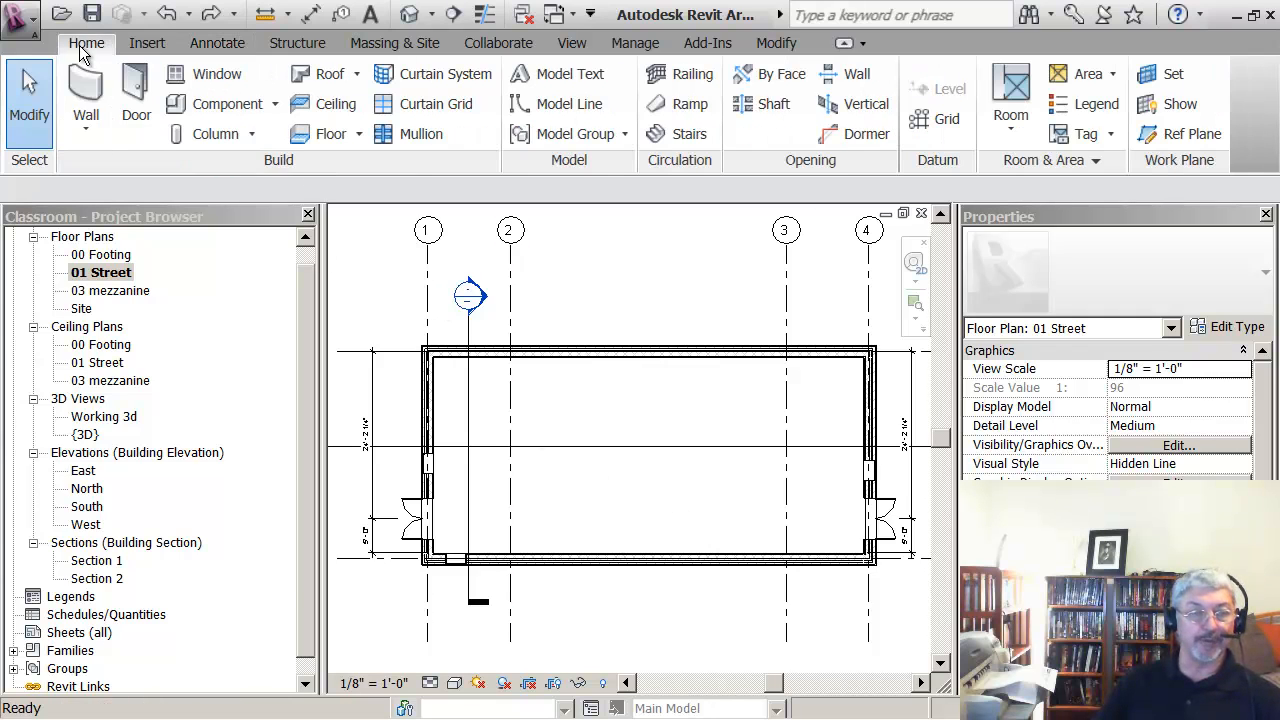
pyautogui.click(87, 132)
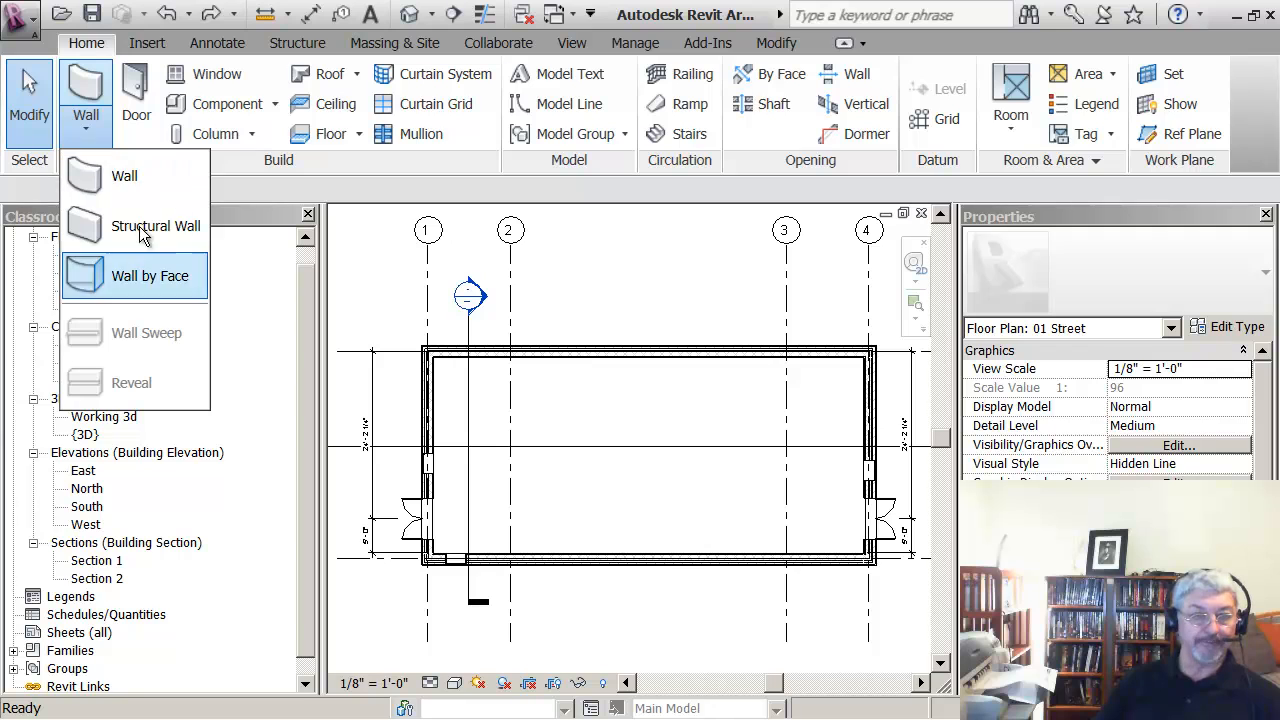
pyautogui.click(96, 186)
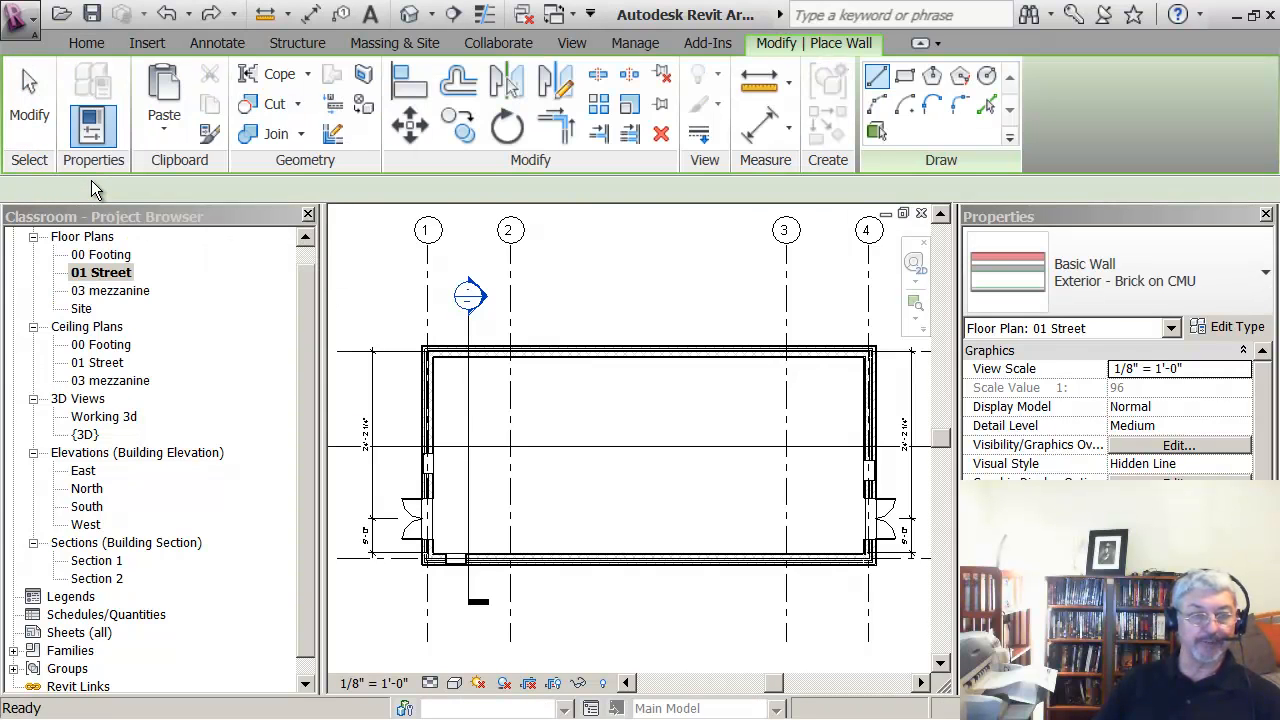
pyautogui.click(1263, 278)
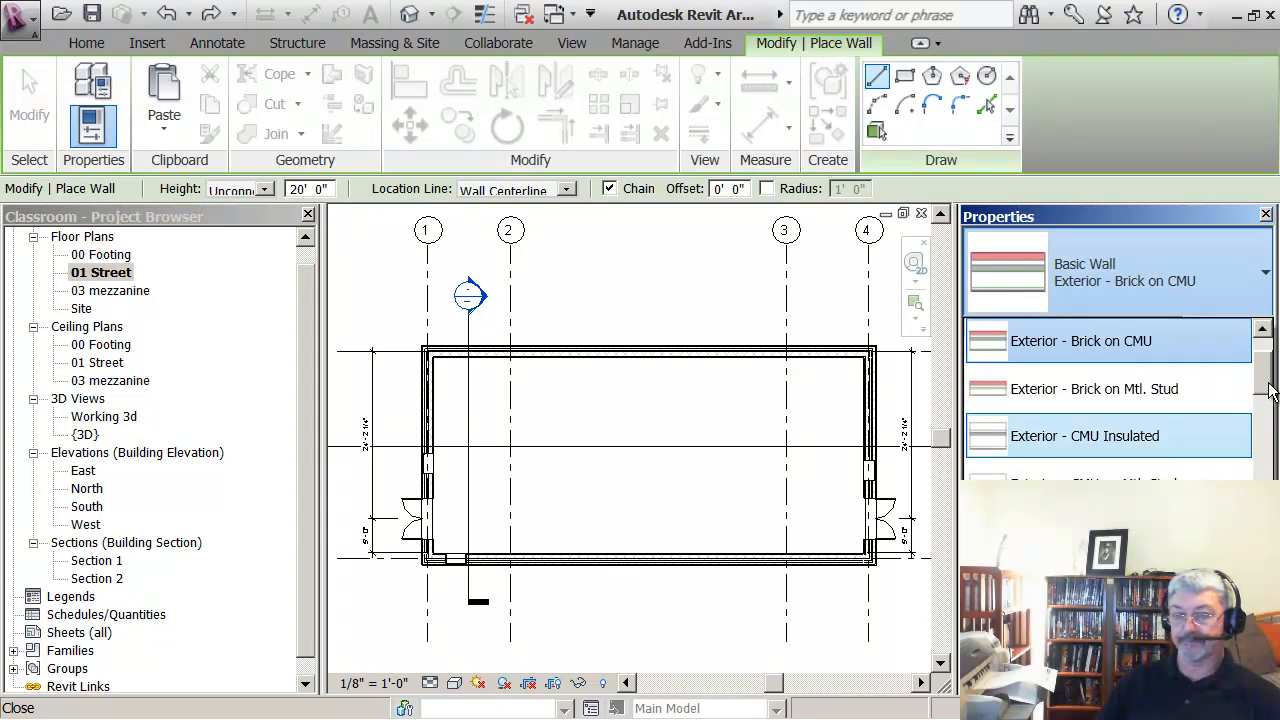
pyautogui.moveTo(1269, 383); pyautogui.dragTo(1269, 582)
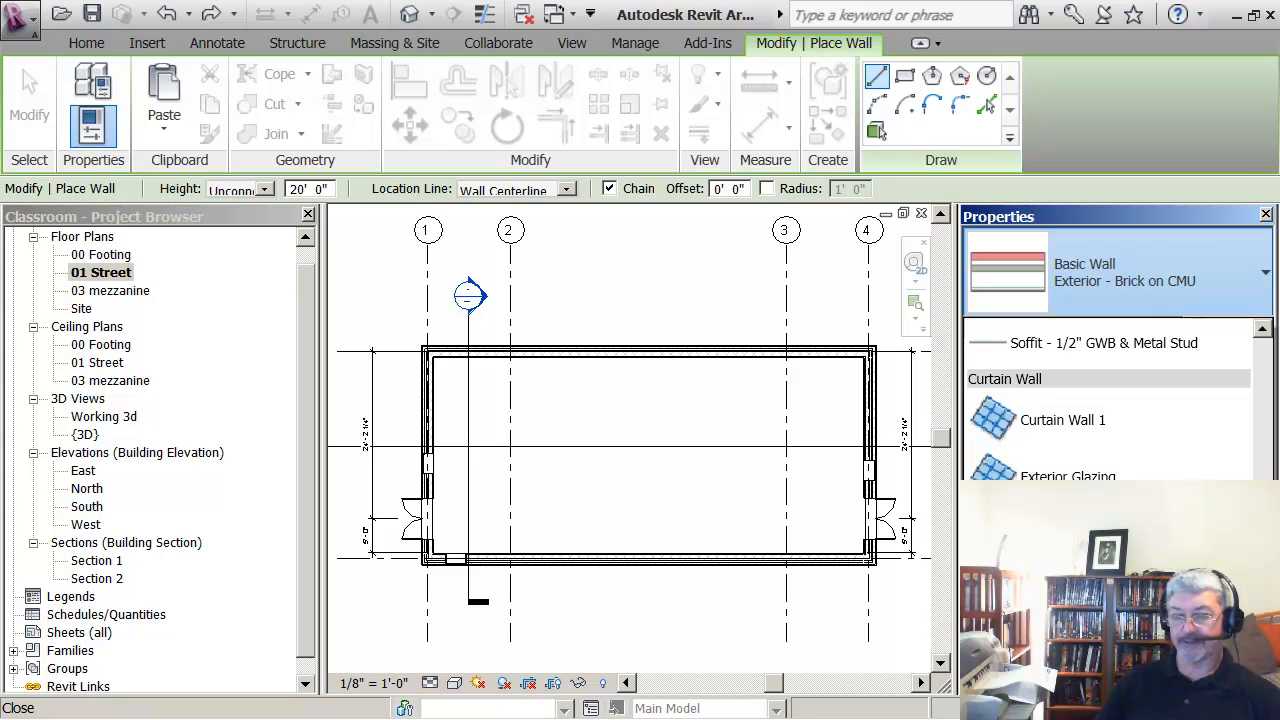
pyautogui.click(1062, 532)
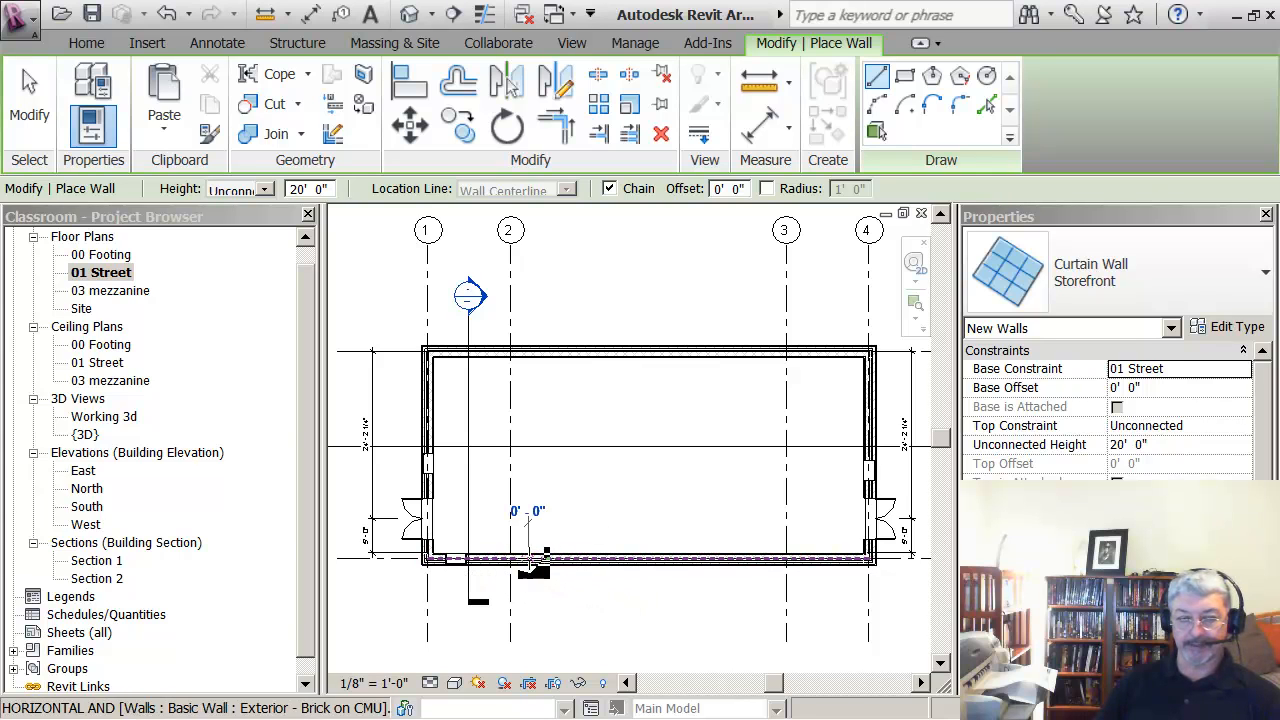
pyautogui.click(530, 558)
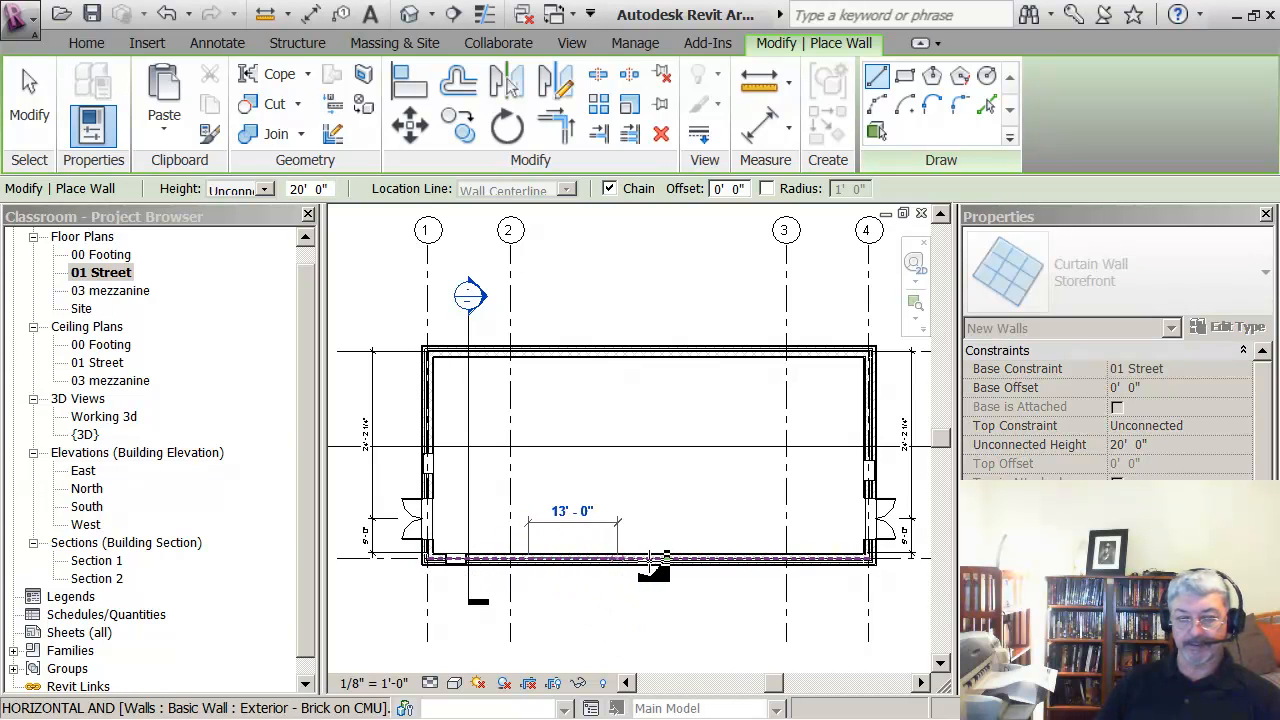
pyautogui.click(773, 559)
pyautogui.scroll(4, 720, 628)
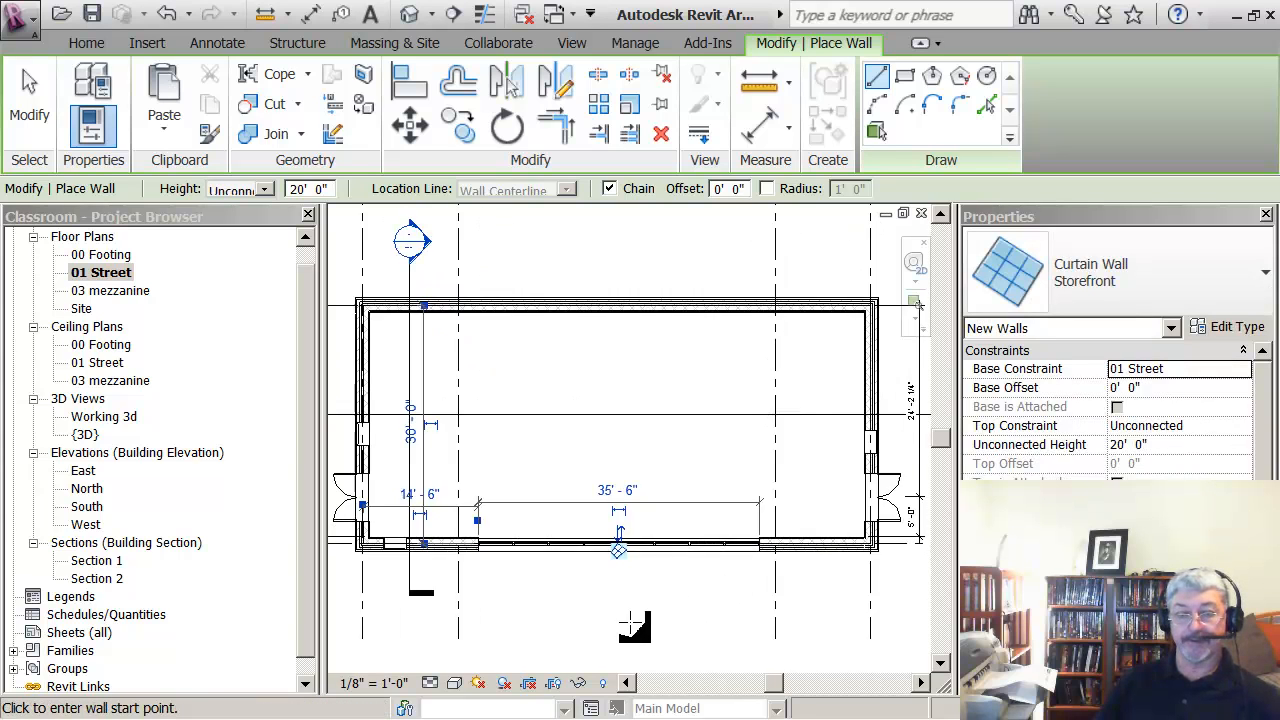
pyautogui.press('Escape')
# Align the left end of the Storefront curtain wall with grid line 2
pyautogui.scroll(3, 536, 543)
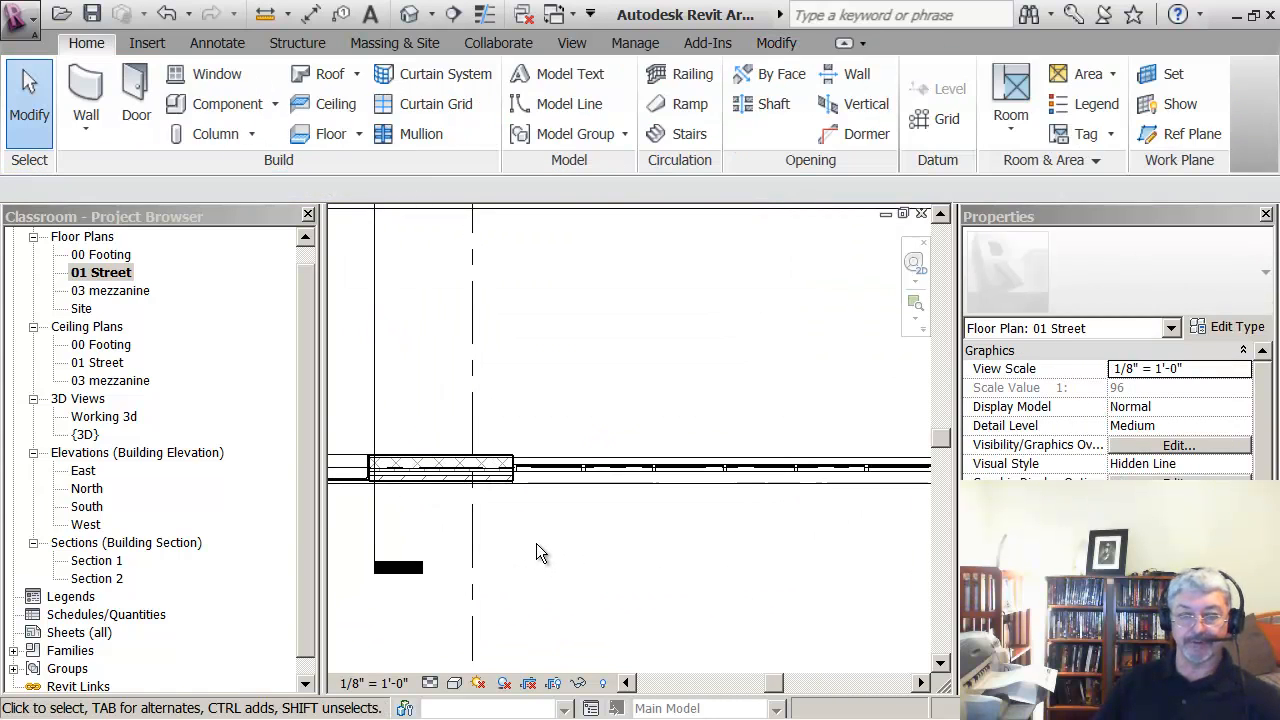
pyautogui.moveTo(523, 524); pyautogui.dragTo(677, 583, button='middle')
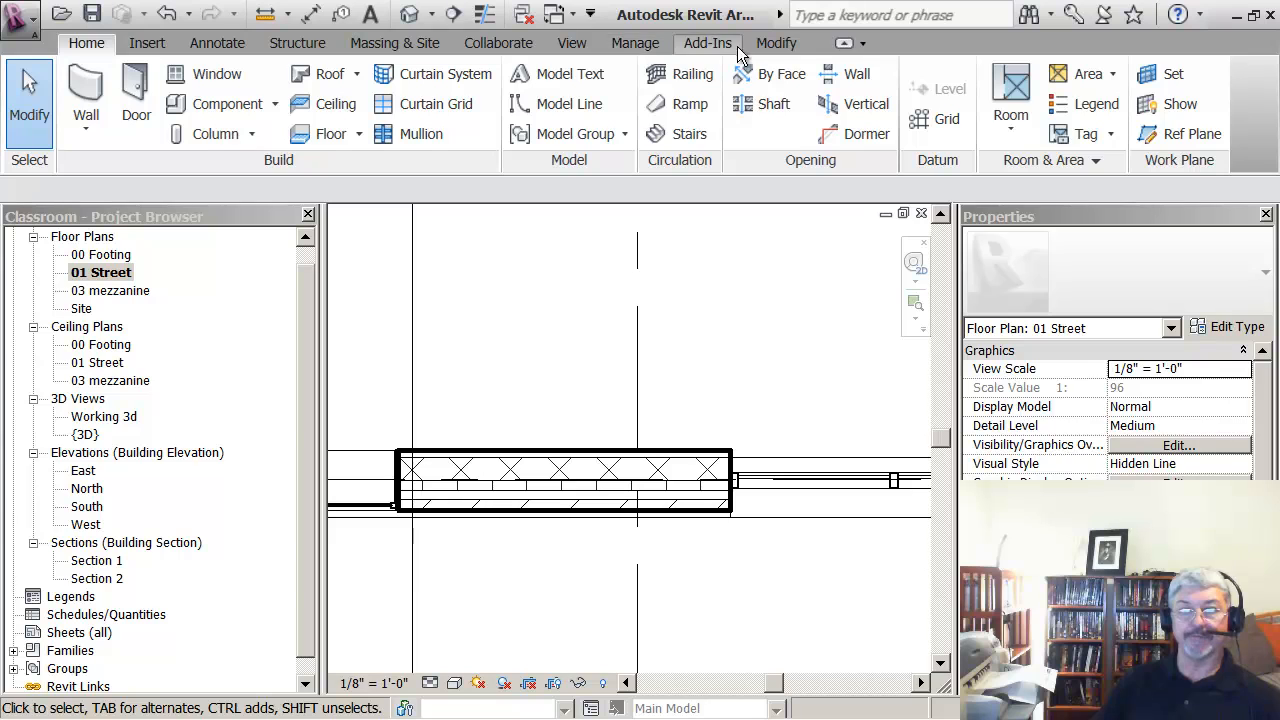
pyautogui.click(774, 43)
pyautogui.click(409, 80)
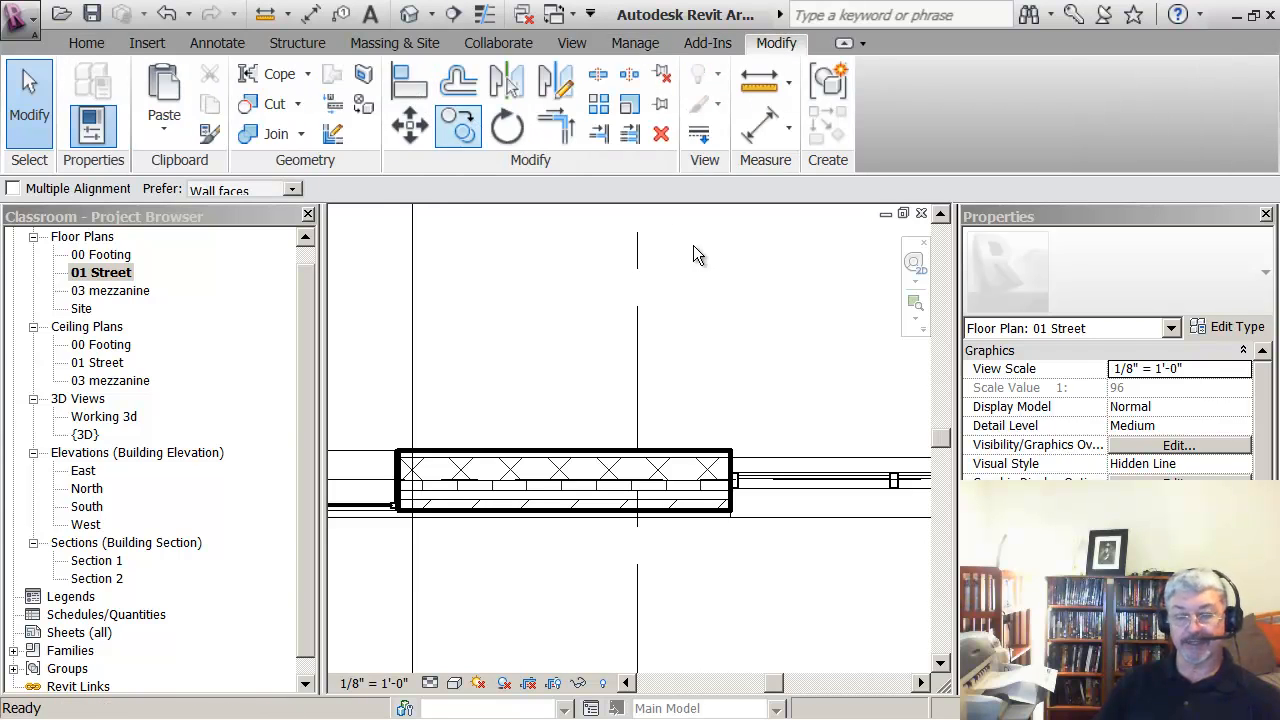
pyautogui.click(639, 424)
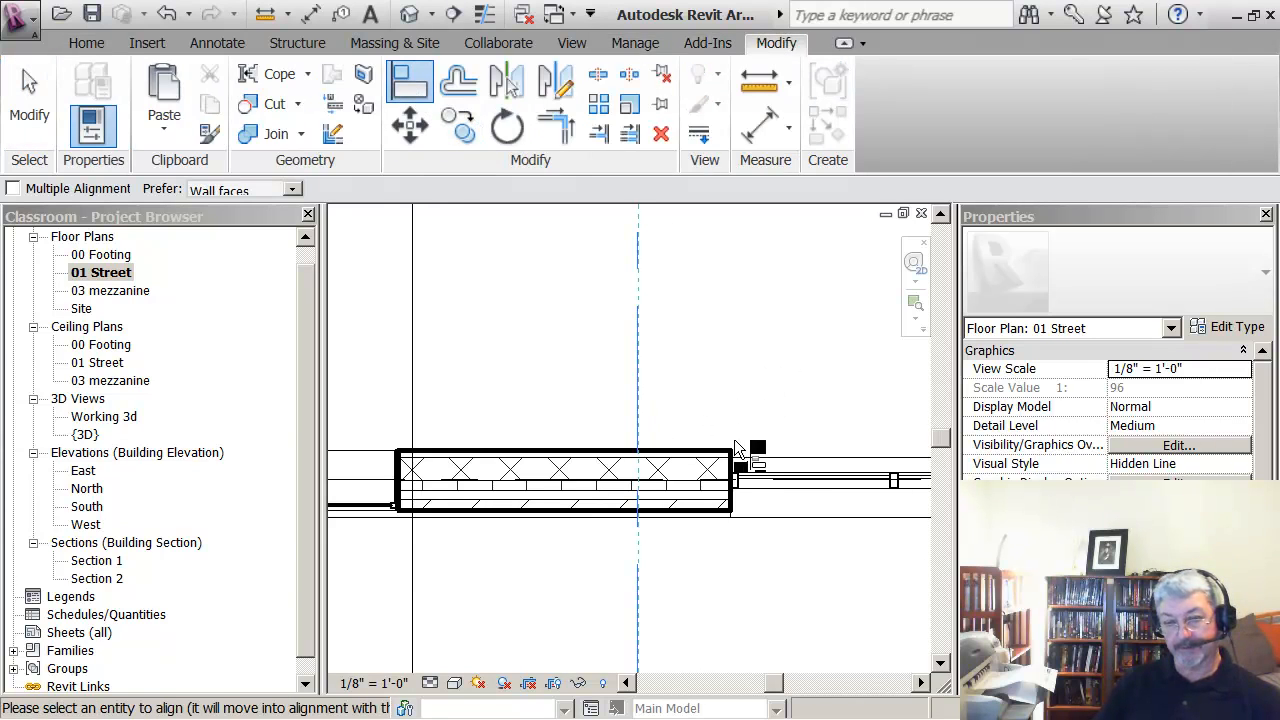
pyautogui.click(736, 482)
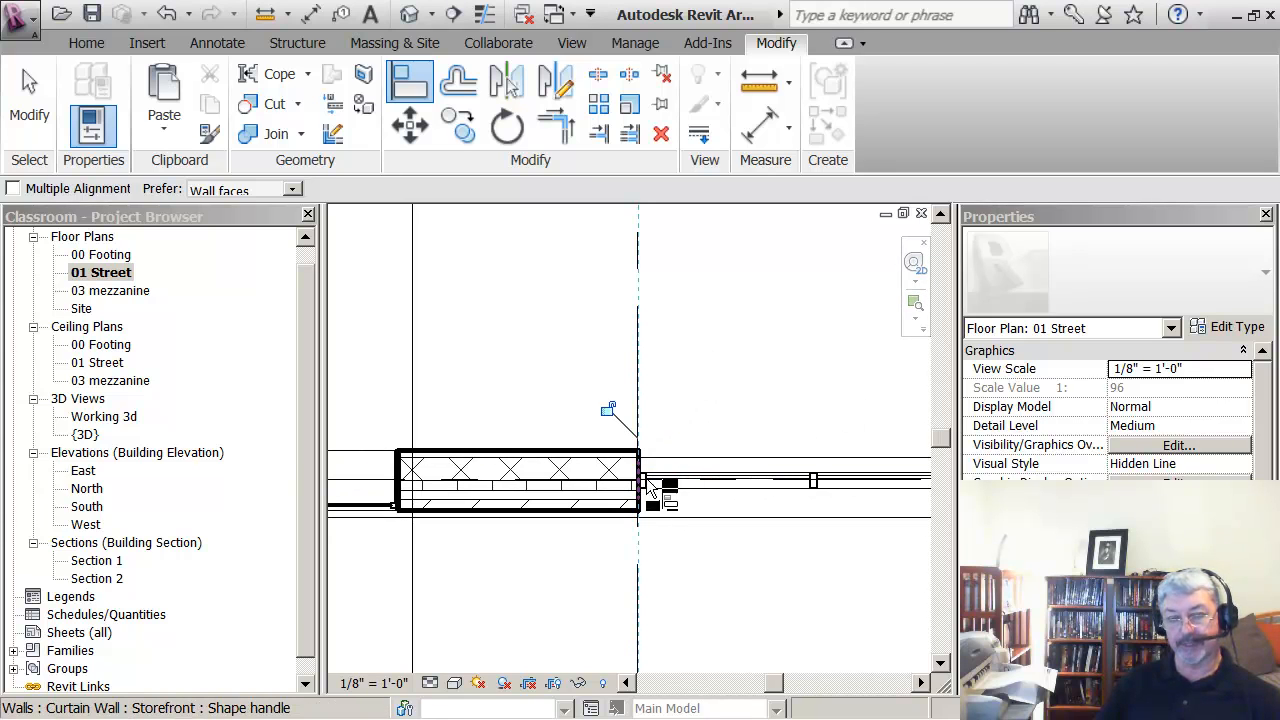
# Lock the alignment between the Storefront curtain wall's left end and grid line 2
pyautogui.click(607, 410)
pyautogui.scroll(-2, 710, 398)
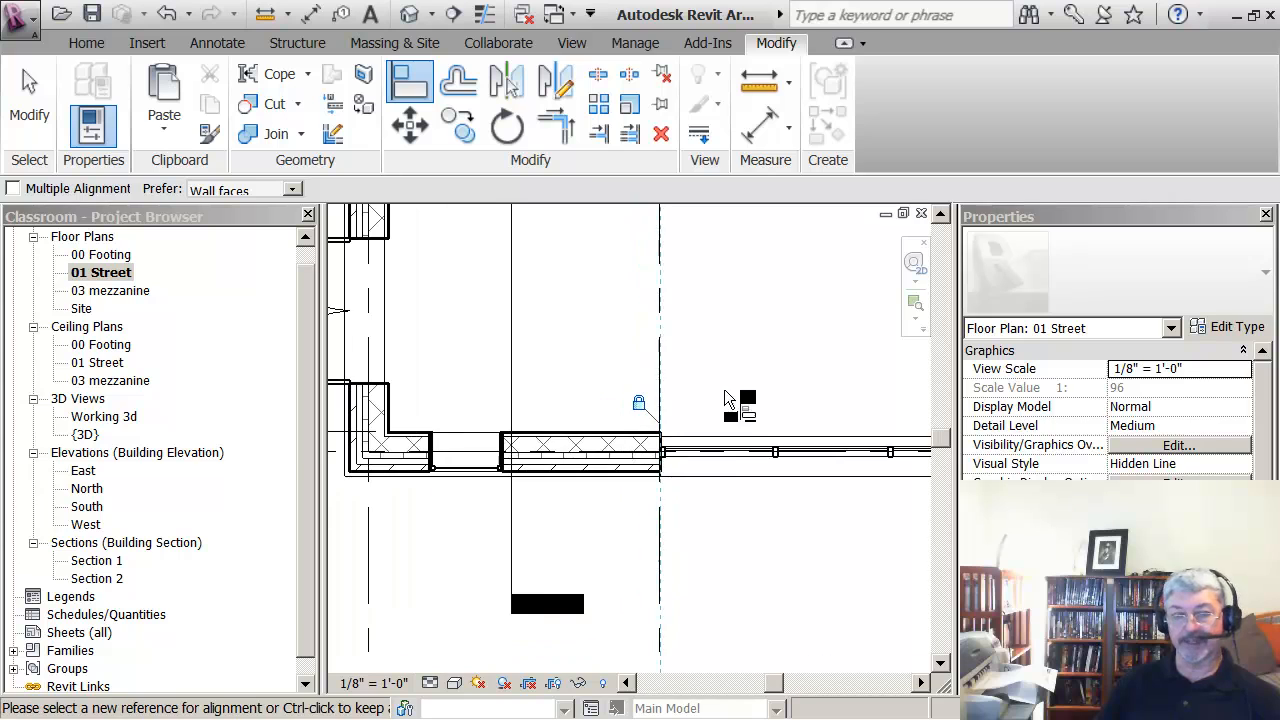
# Try aligning grid line 3 to the right end of the Storefront curtain wall and locking it, and undo the alignment
pyautogui.scroll(-1, 745, 388)
pyautogui.moveTo(750, 388); pyautogui.dragTo(489, 380, button='middle')
pyautogui.scroll(-1, 730, 381)
pyautogui.moveTo(915, 443); pyautogui.dragTo(579, 467, button='middle')
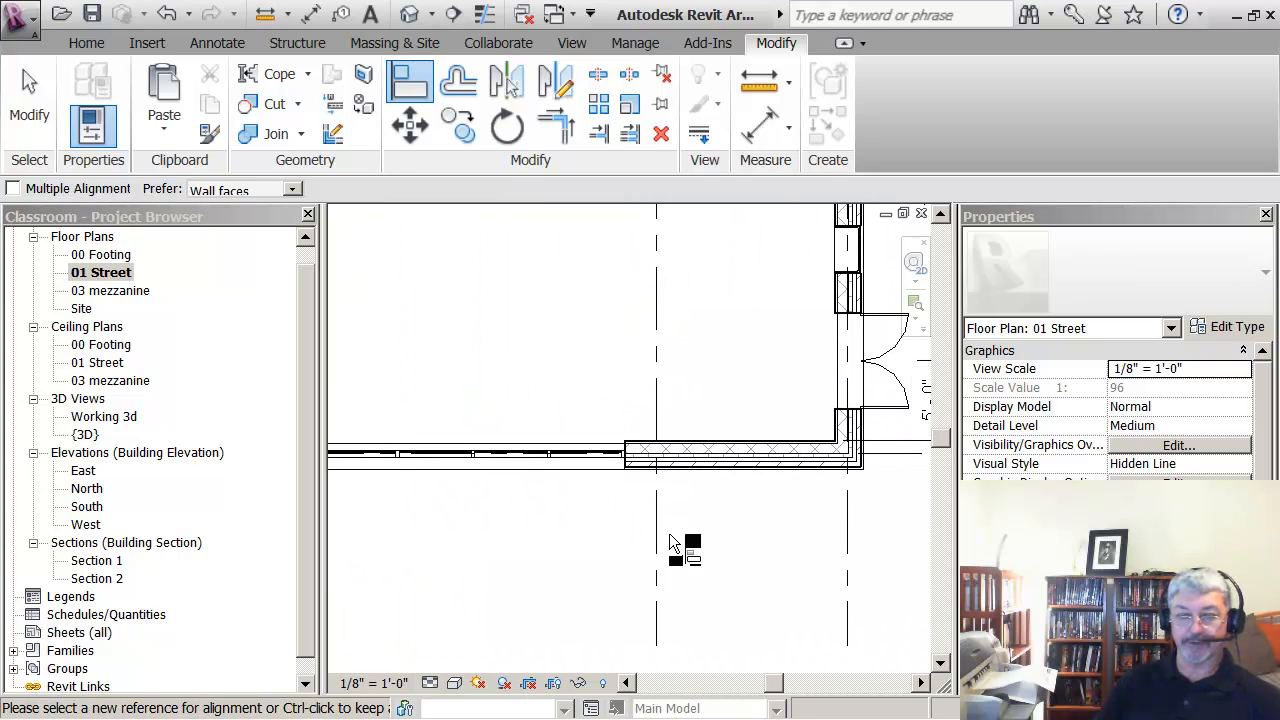
pyautogui.scroll(5, 662, 475)
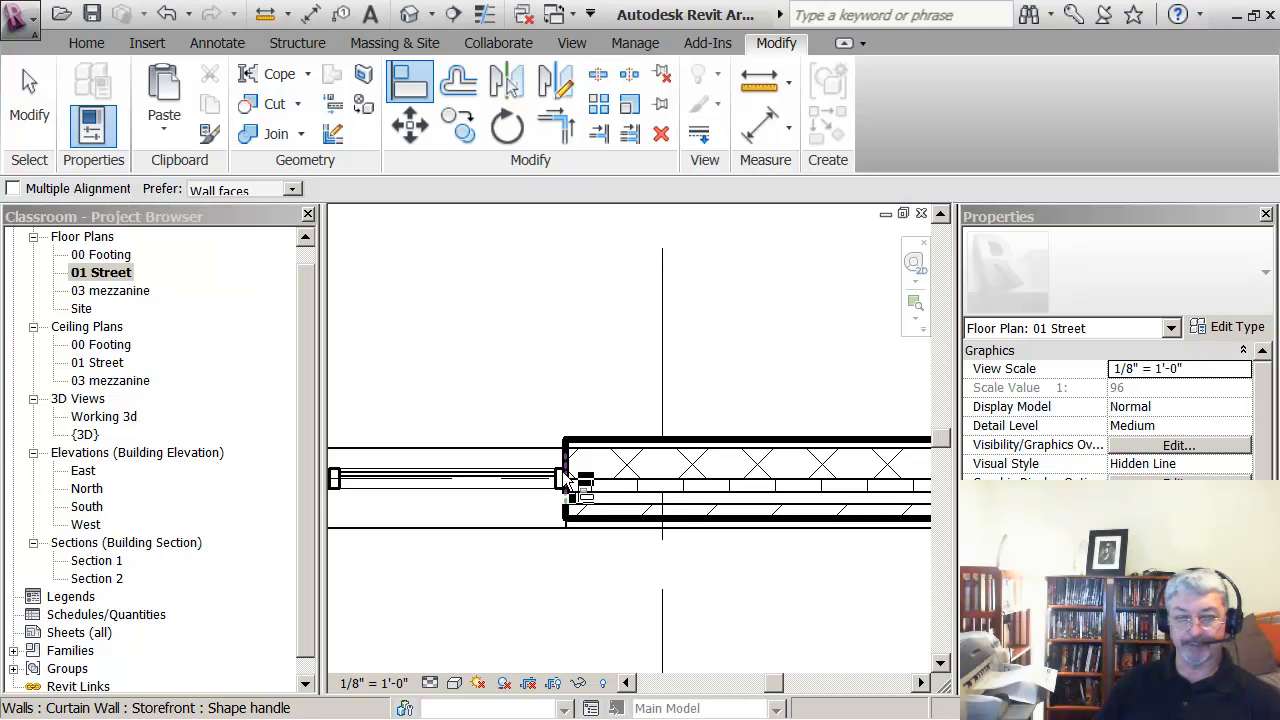
pyautogui.click(565, 483)
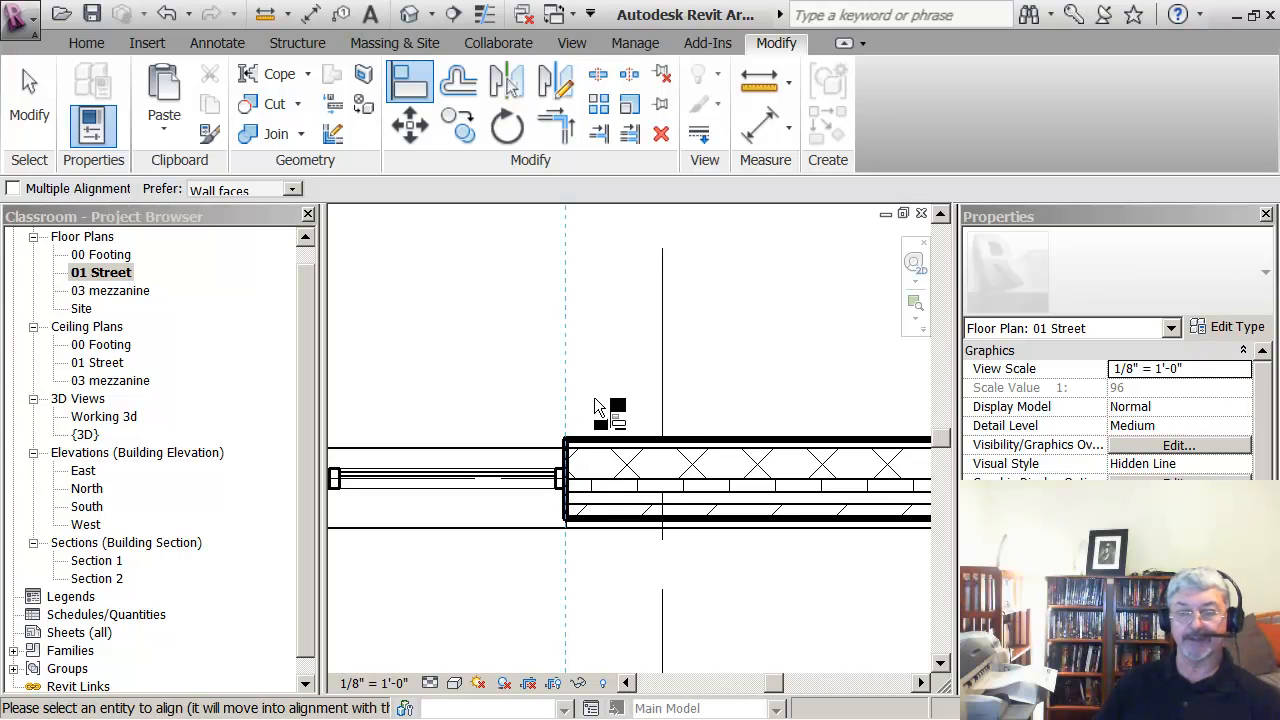
pyautogui.click(664, 415)
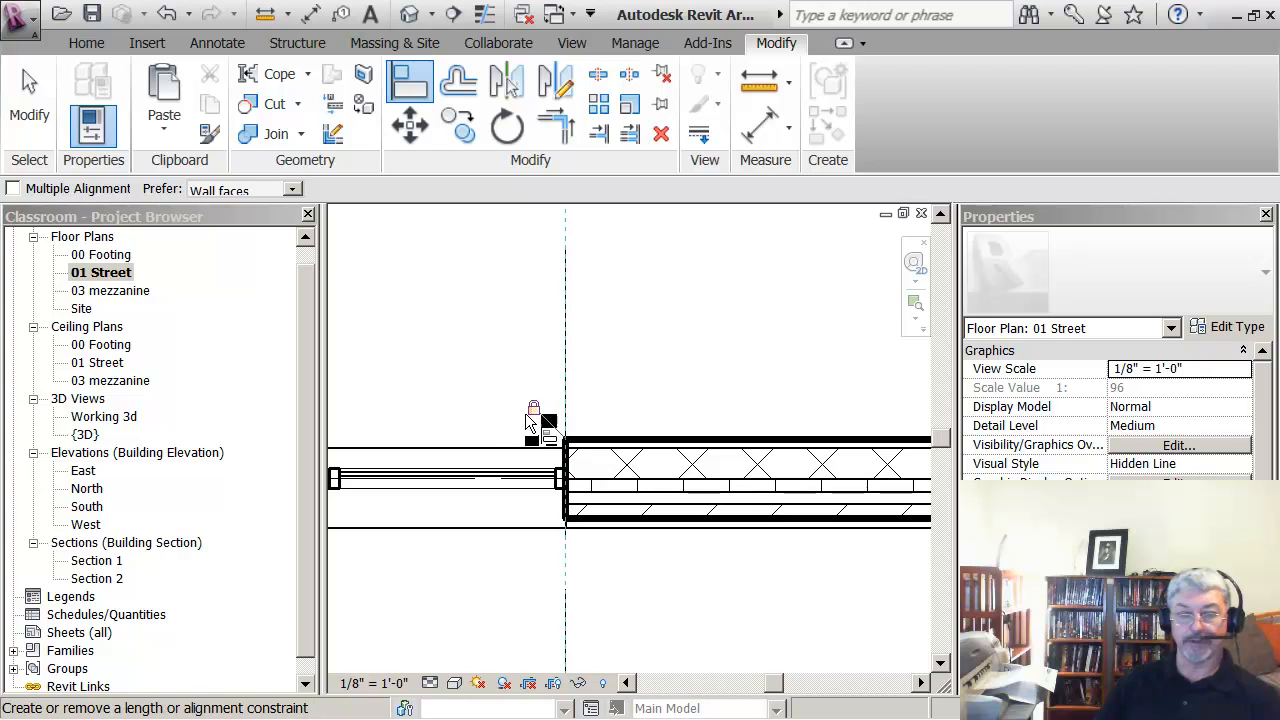
pyautogui.click(535, 410)
pyautogui.scroll(-1, 504, 419)
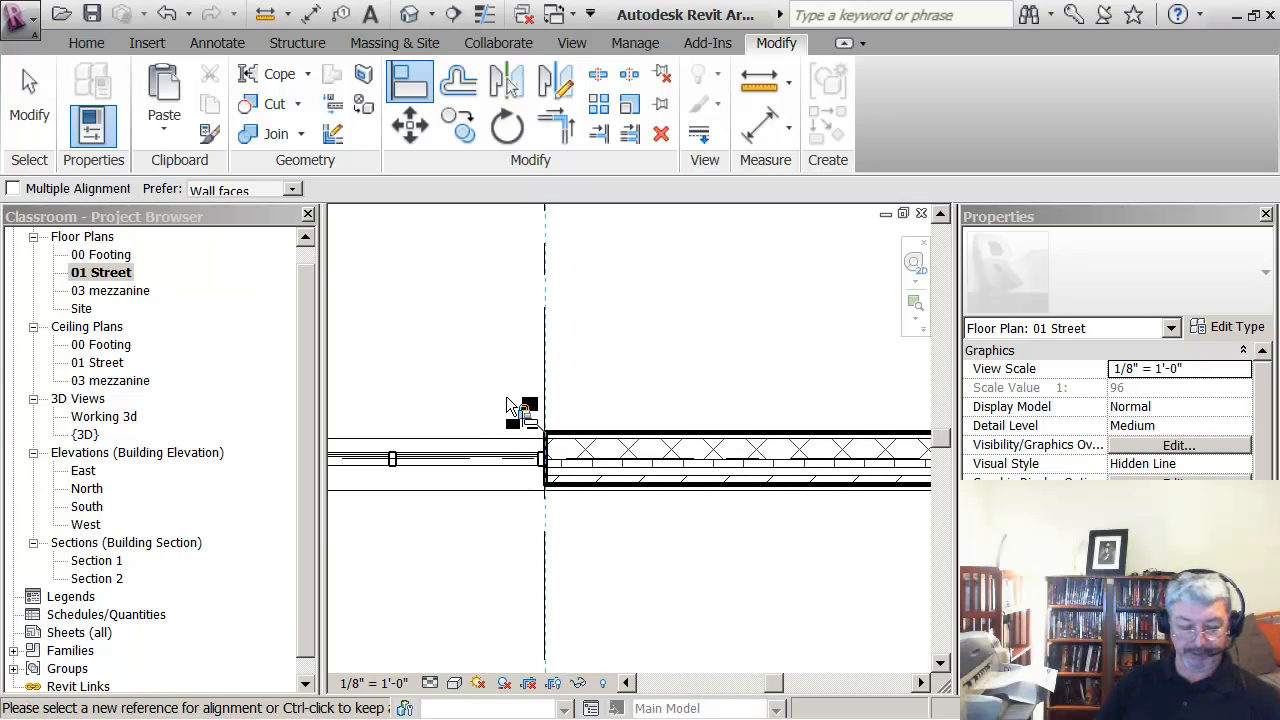
pyautogui.hotkey('ctrl', 'z')
pyautogui.hotkey('ctrl', 'z')
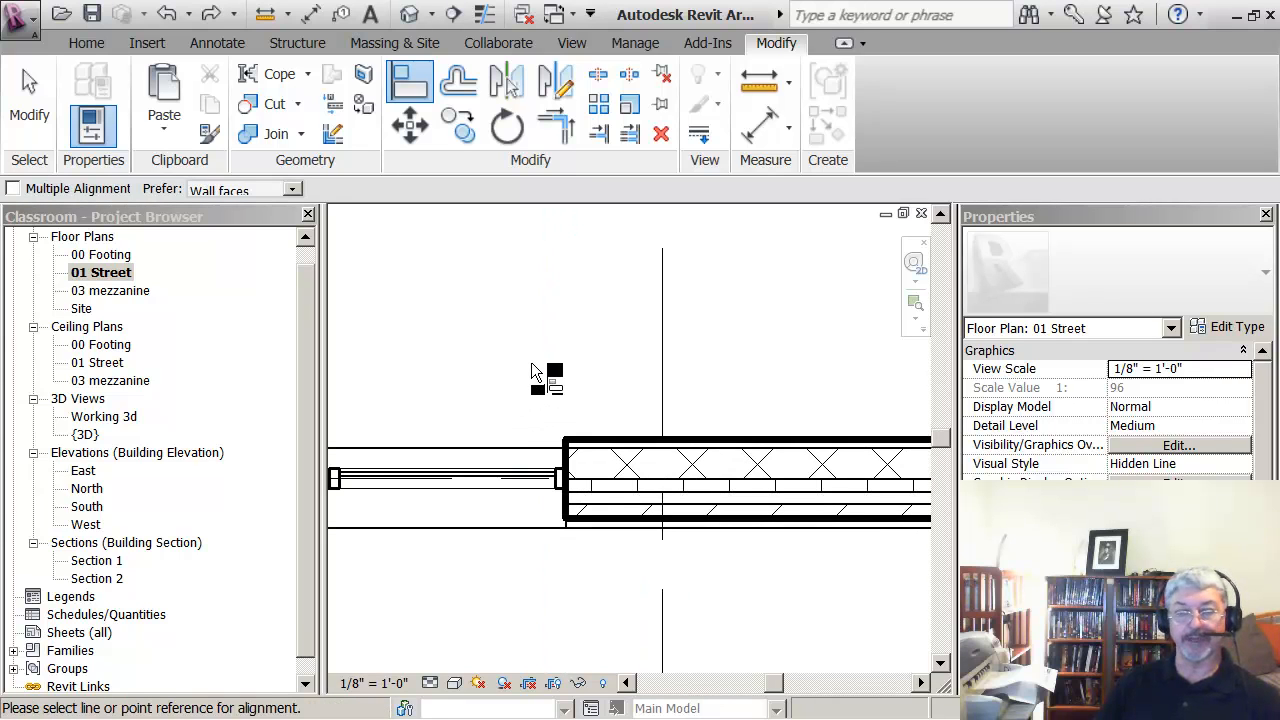
# Align the right end of the Storefront curtain wall with grid line 3 and lock the alignment
pyautogui.click(662, 385)
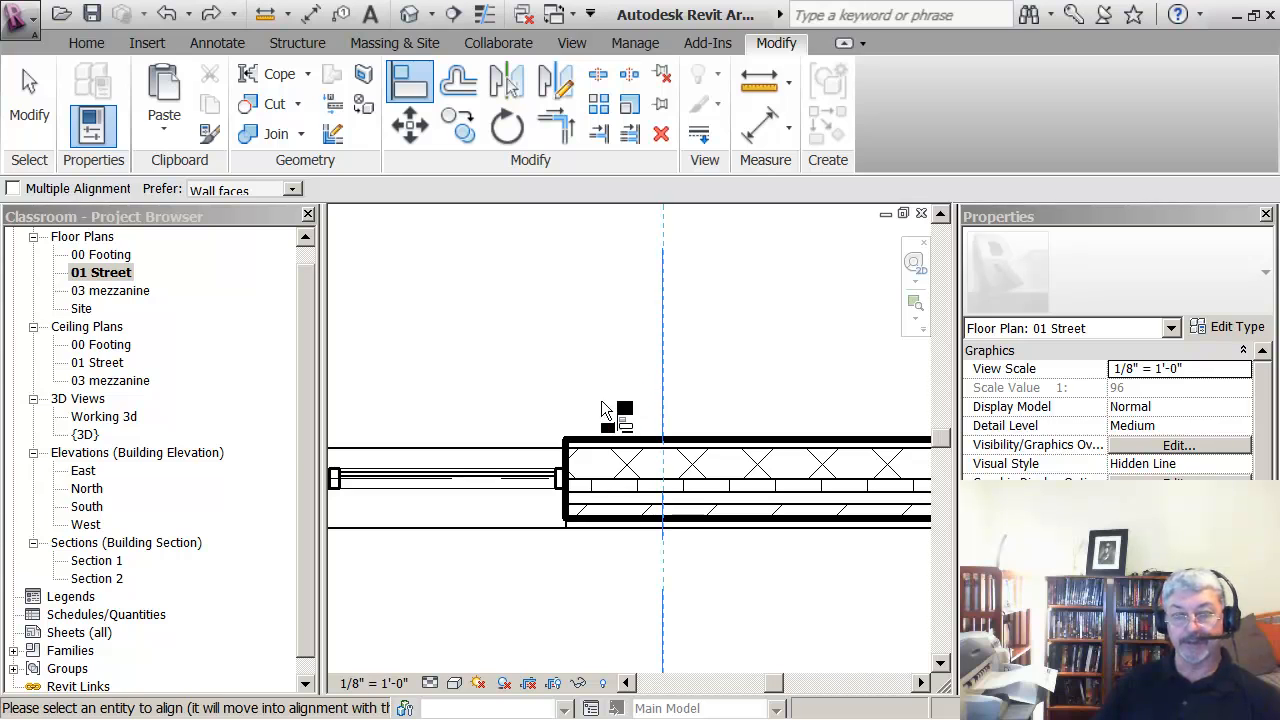
pyautogui.click(567, 484)
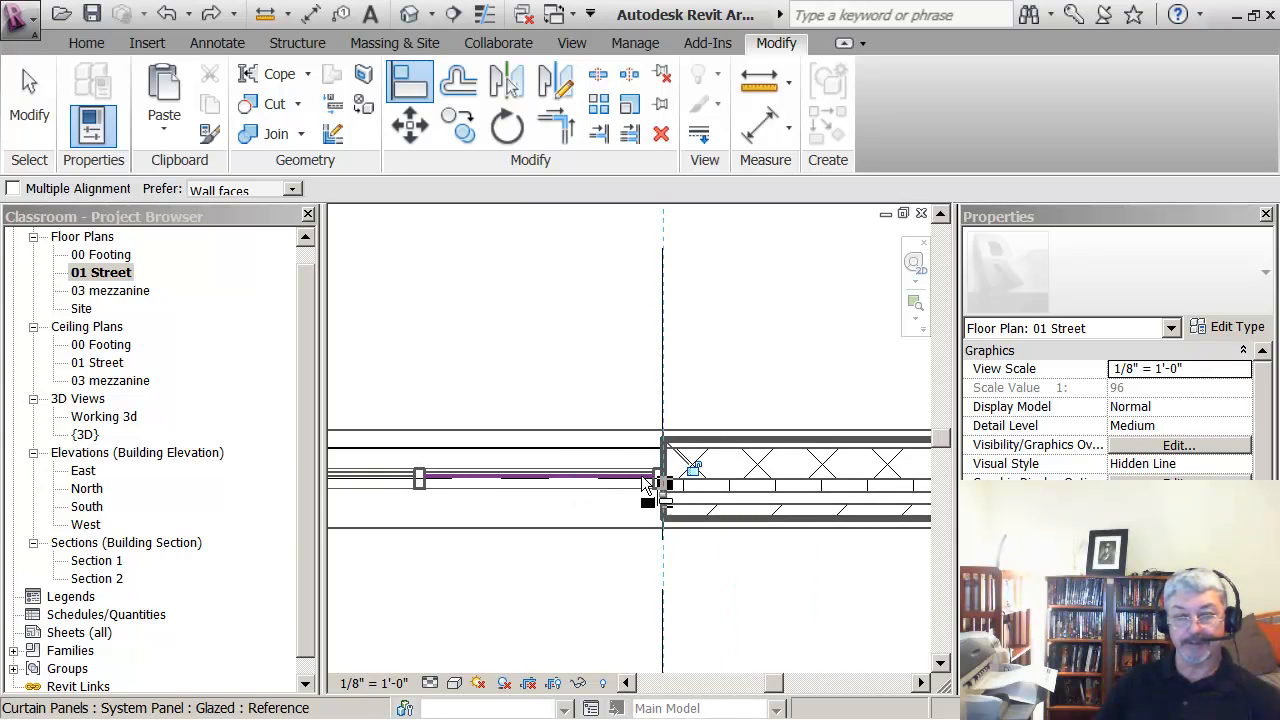
pyautogui.scroll(-4, 566, 379)
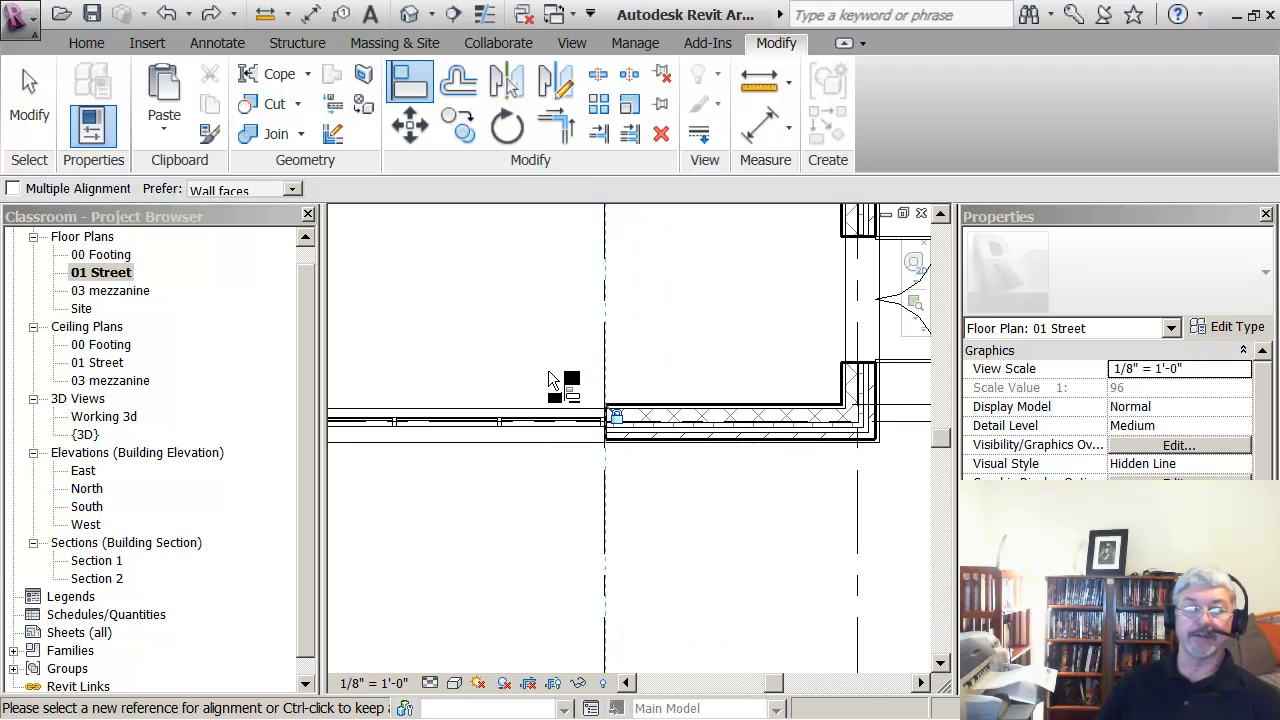
pyautogui.moveTo(601, 407); pyautogui.dragTo(780, 510, button='middle')
pyautogui.scroll(-2, 658, 486)
pyautogui.moveTo(664, 486); pyautogui.dragTo(706, 489, button='middle')
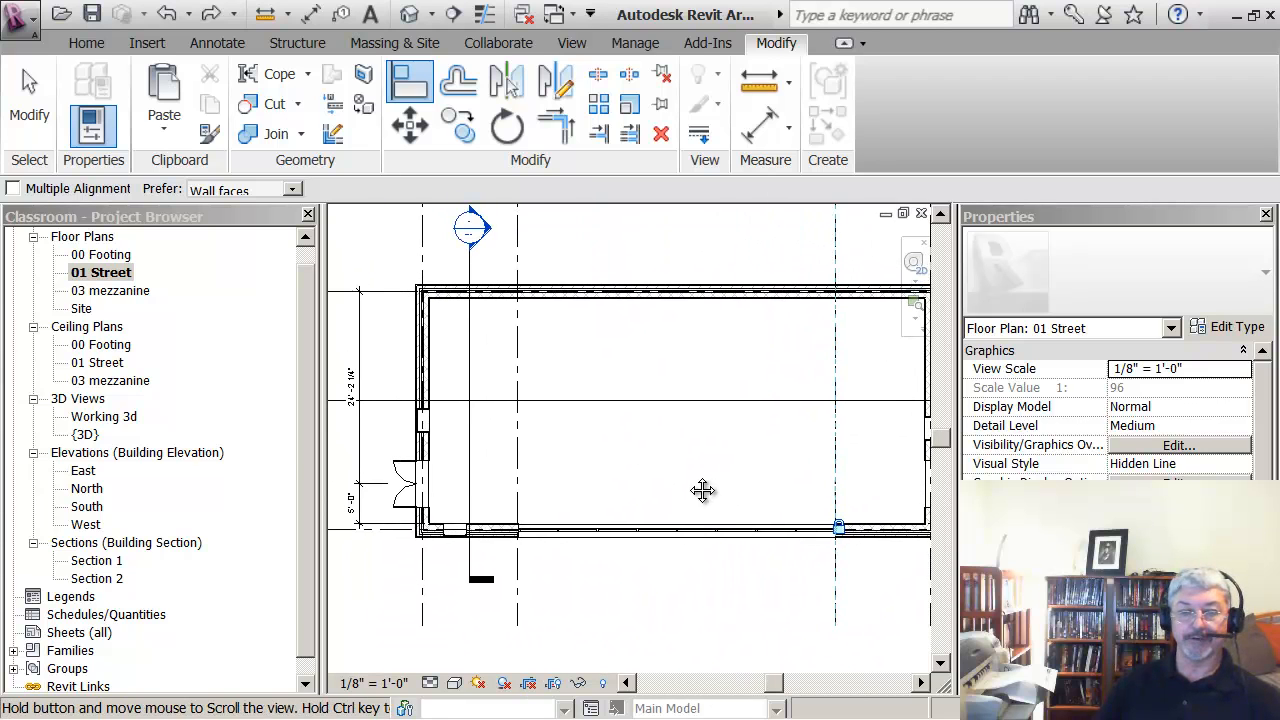
pyautogui.press('Escape')
pyautogui.press('Escape')
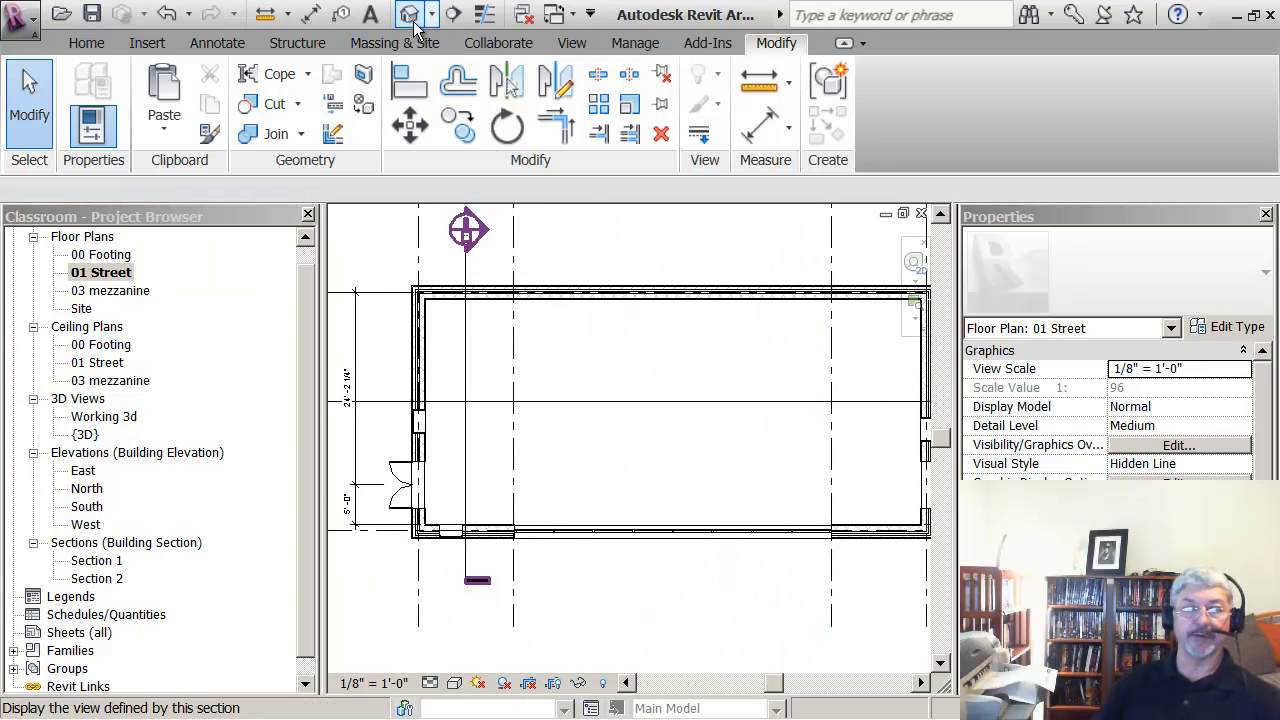
# Open the default 3D view and examine how the double door and curtain wall sit relative to the top of the foundation wall
pyautogui.click(409, 14)
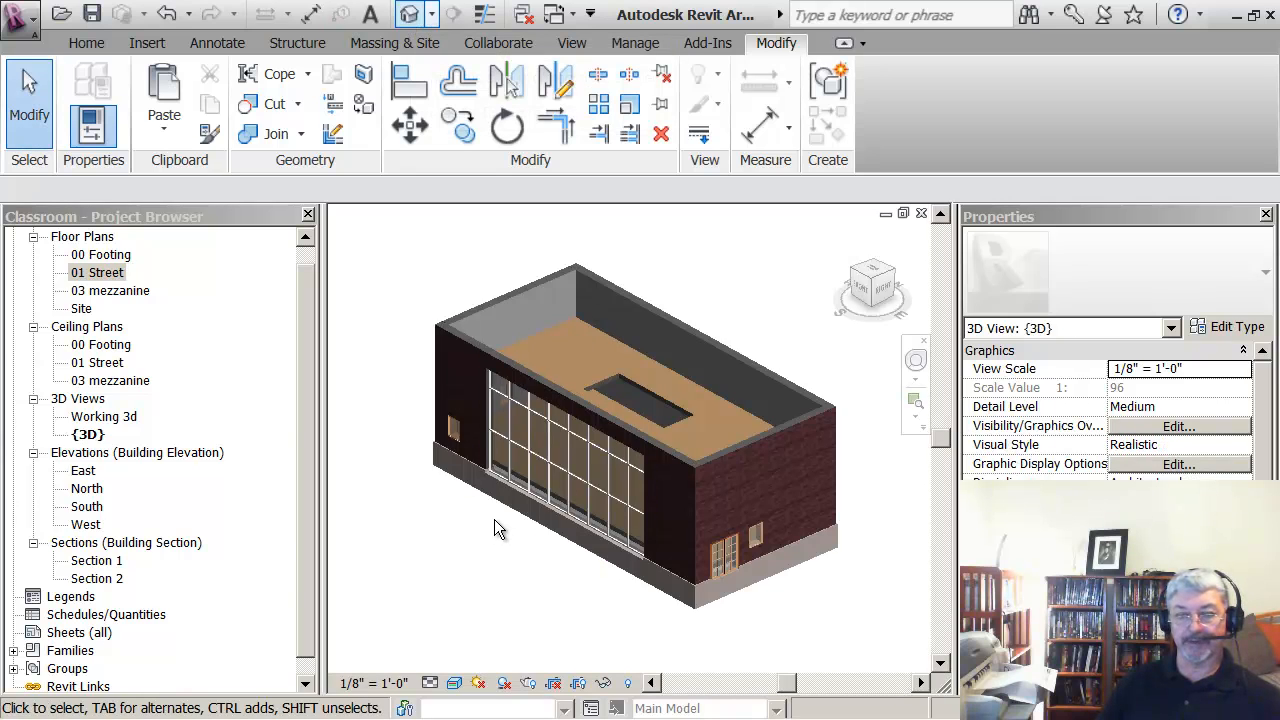
pyautogui.scroll(4, 733, 578)
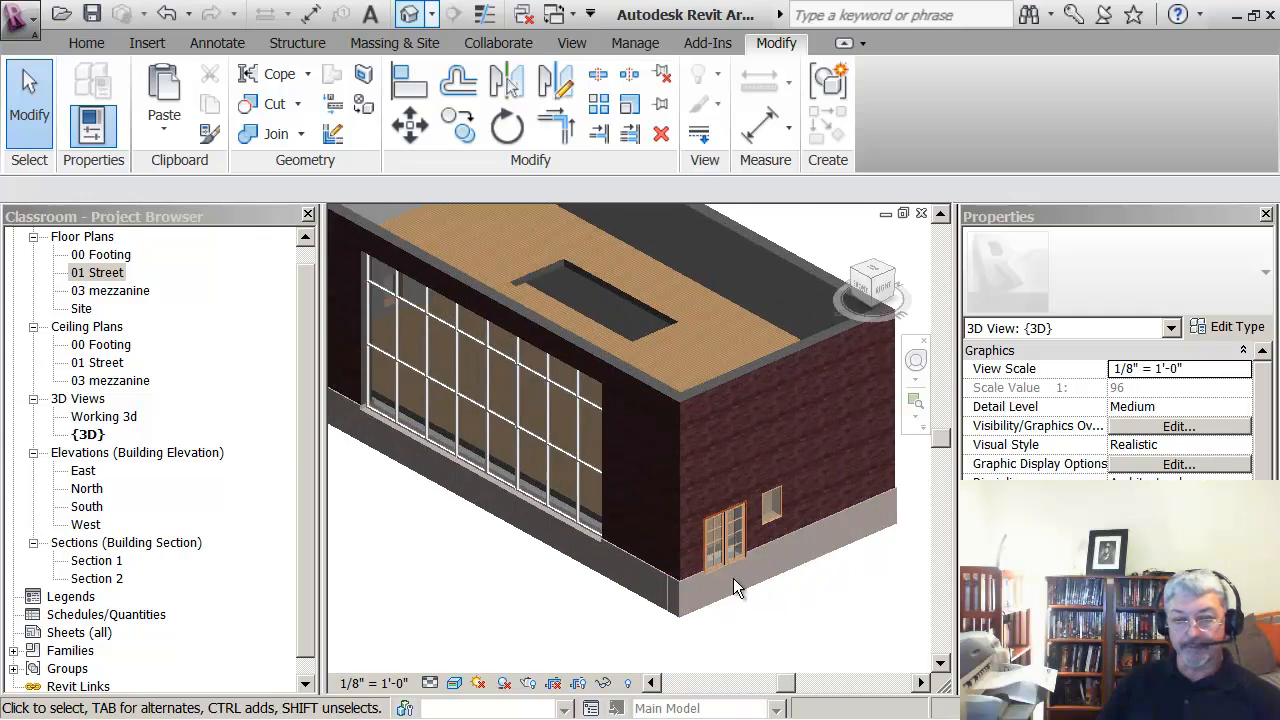
pyautogui.scroll(5, 725, 565)
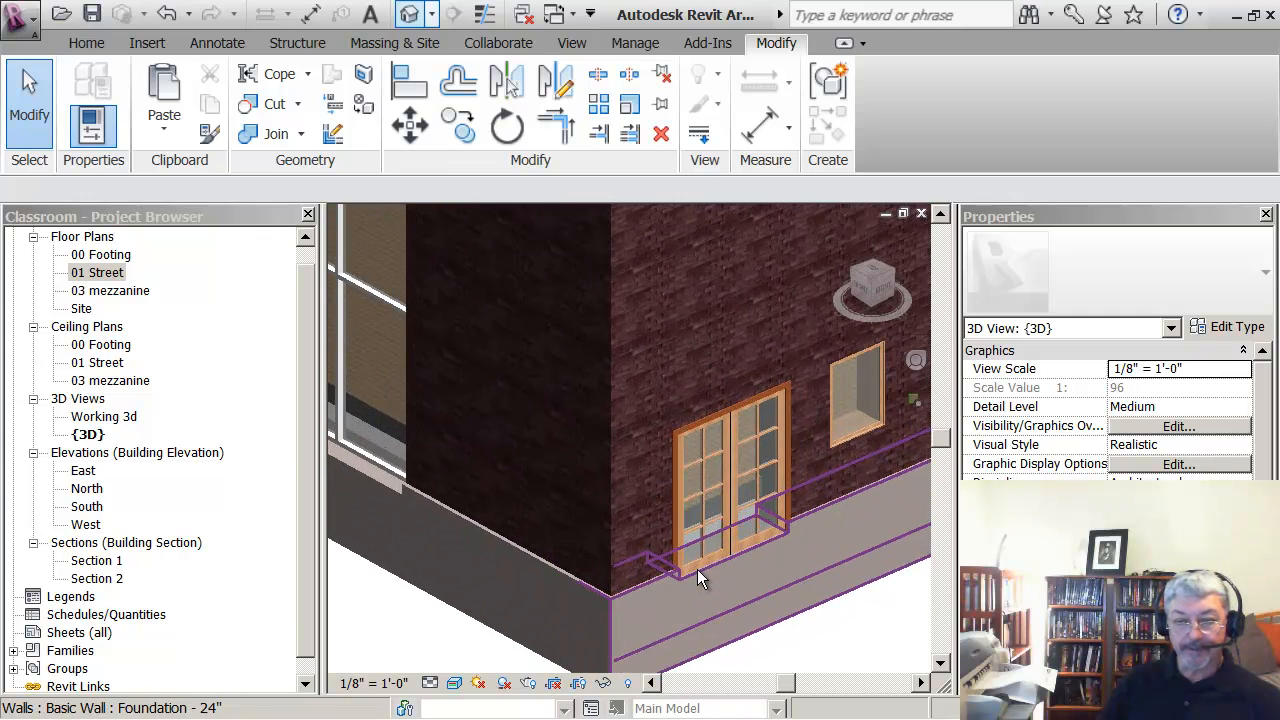
pyautogui.scroll(-5, 699, 565)
pyautogui.moveTo(361, 566); pyautogui.dragTo(507, 432, button='middle')
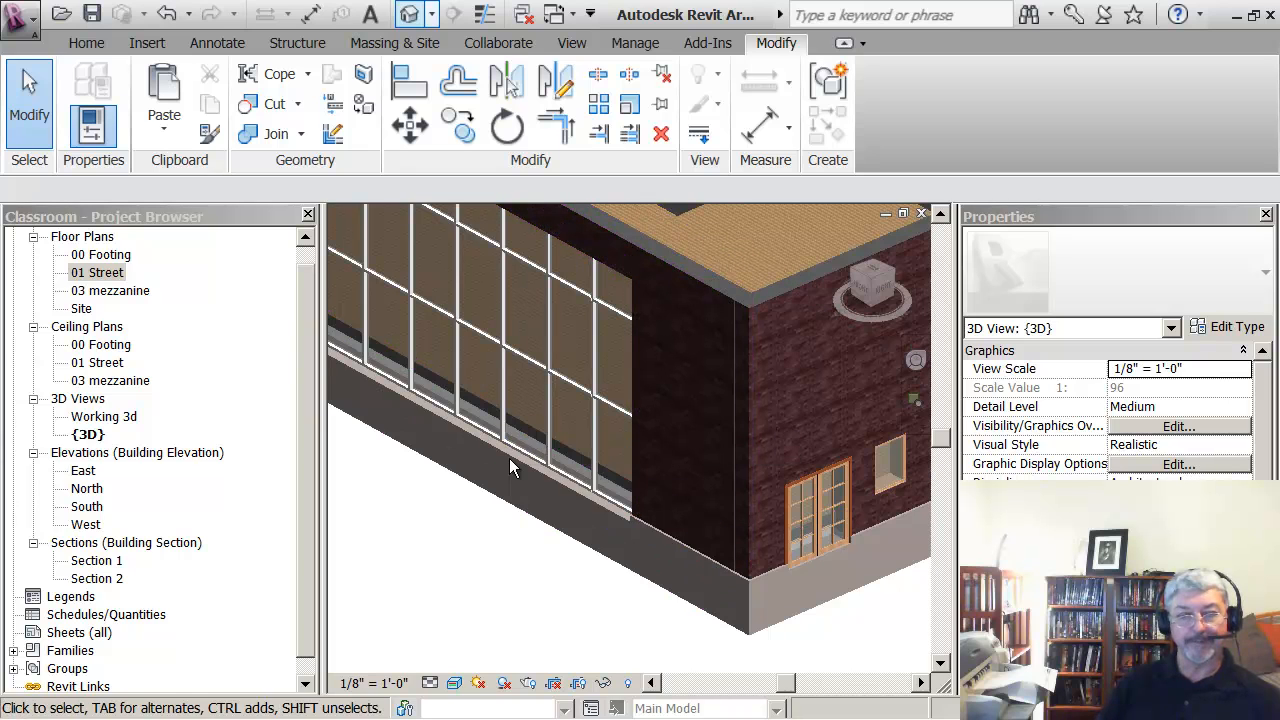
pyautogui.scroll(-1, 476, 500)
pyautogui.moveTo(480, 505); pyautogui.dragTo(556, 560, button='middle')
pyautogui.moveTo(504, 527); pyautogui.dragTo(447, 509, button='middle')
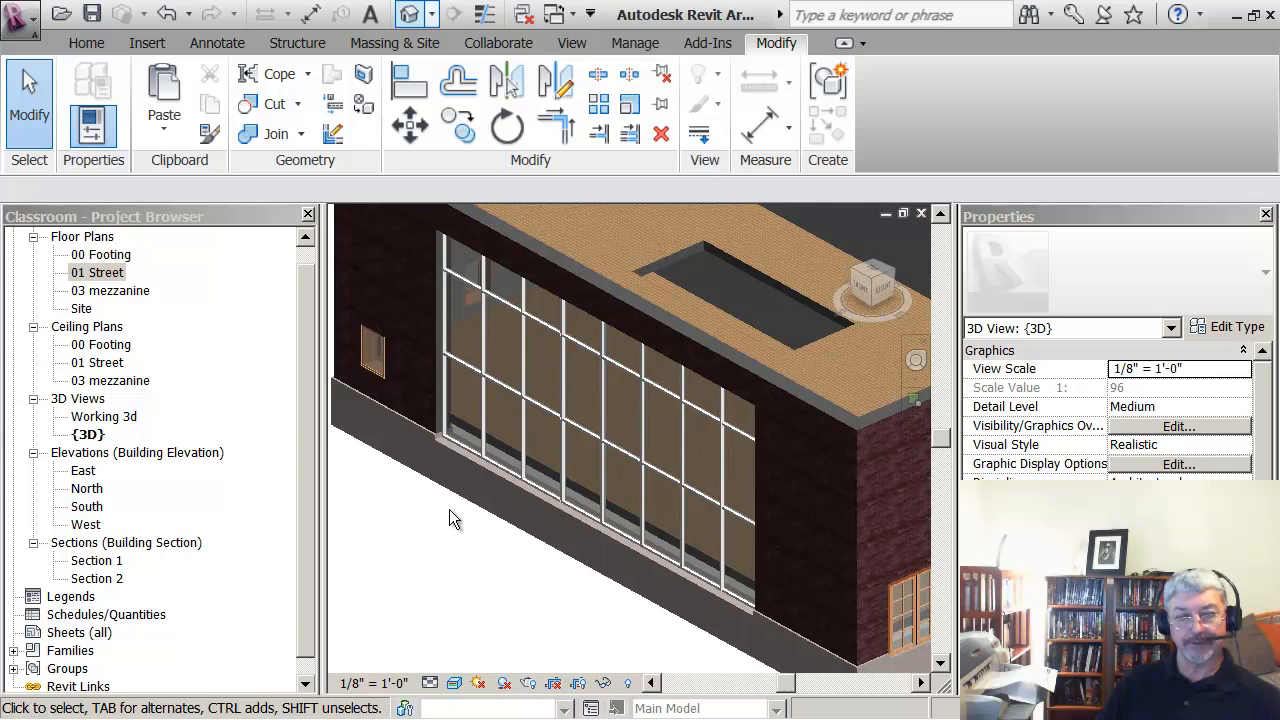
# Set the Storefront curtain wall's base offset to 2'-0"
pyautogui.click(520, 428)
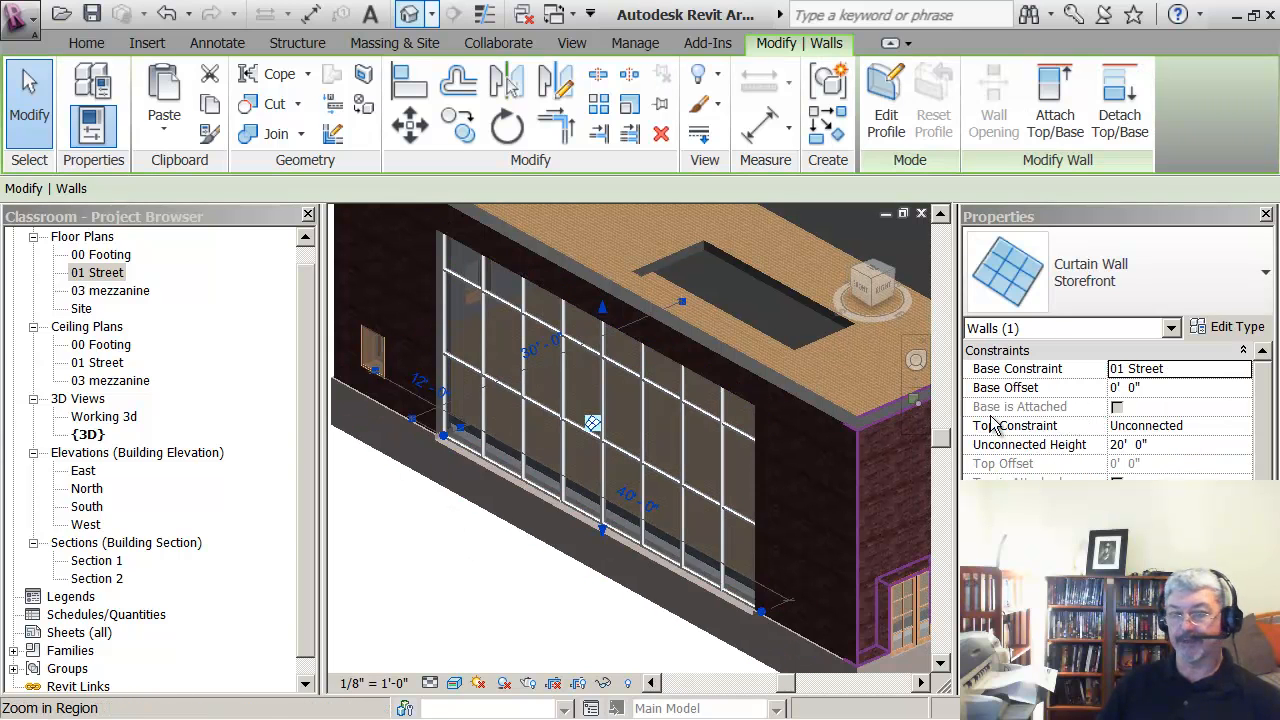
pyautogui.click(1153, 390)
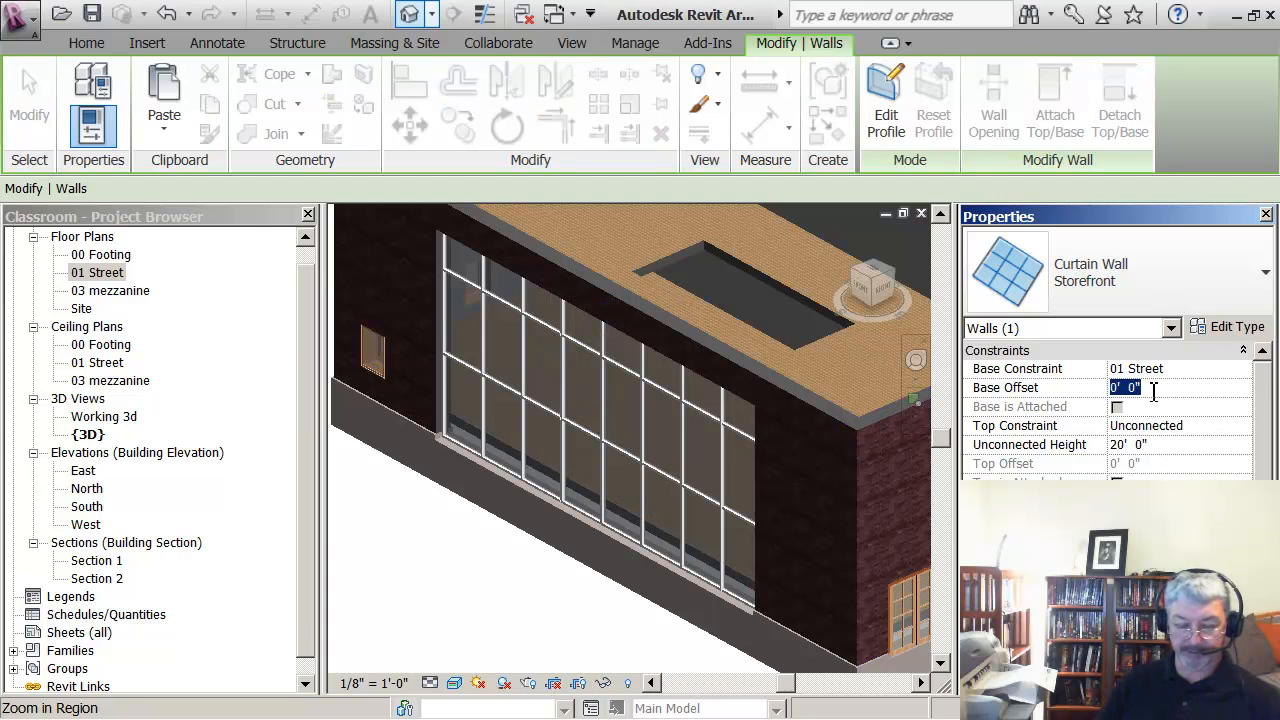
pyautogui.write('2')
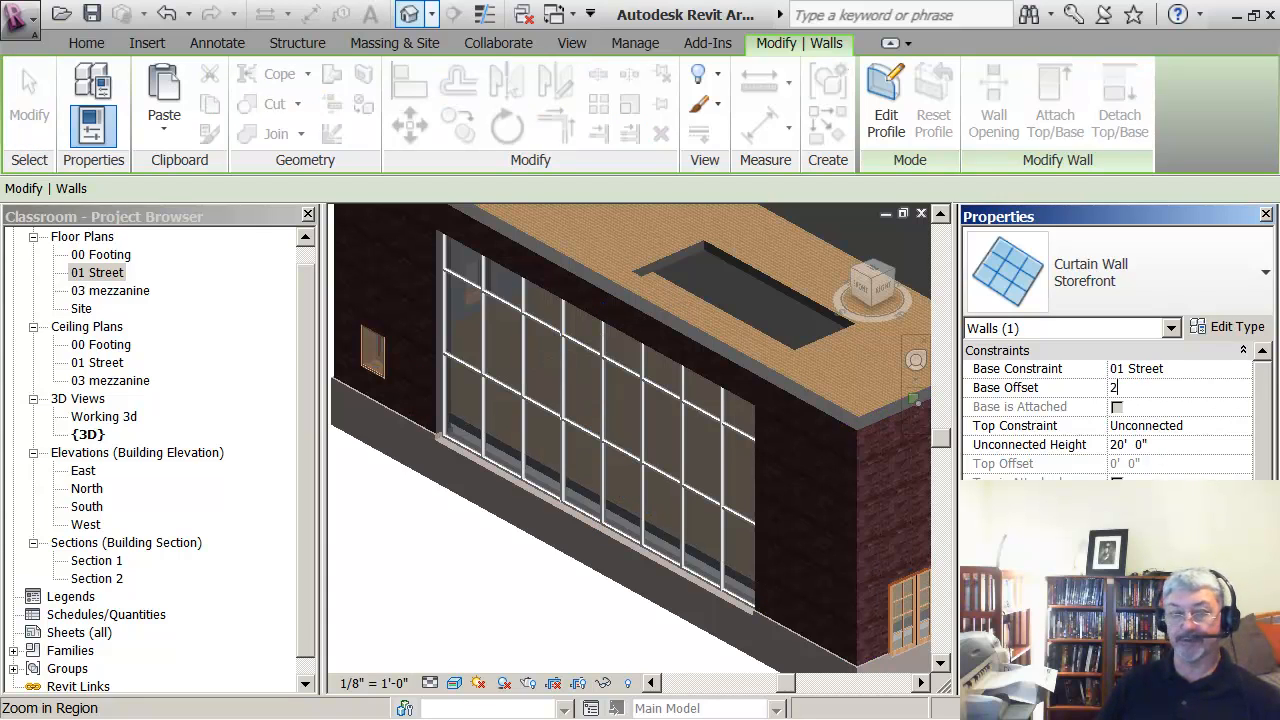
pyautogui.press('Return')
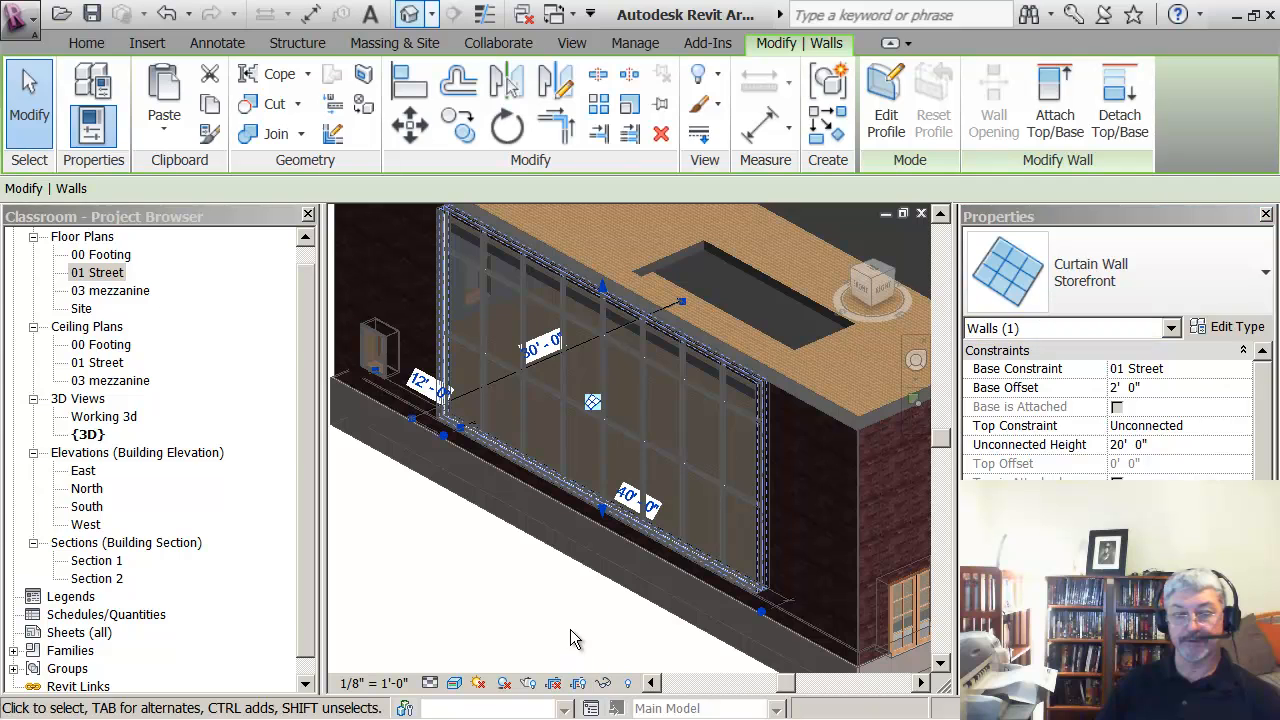
pyautogui.click(570, 640)
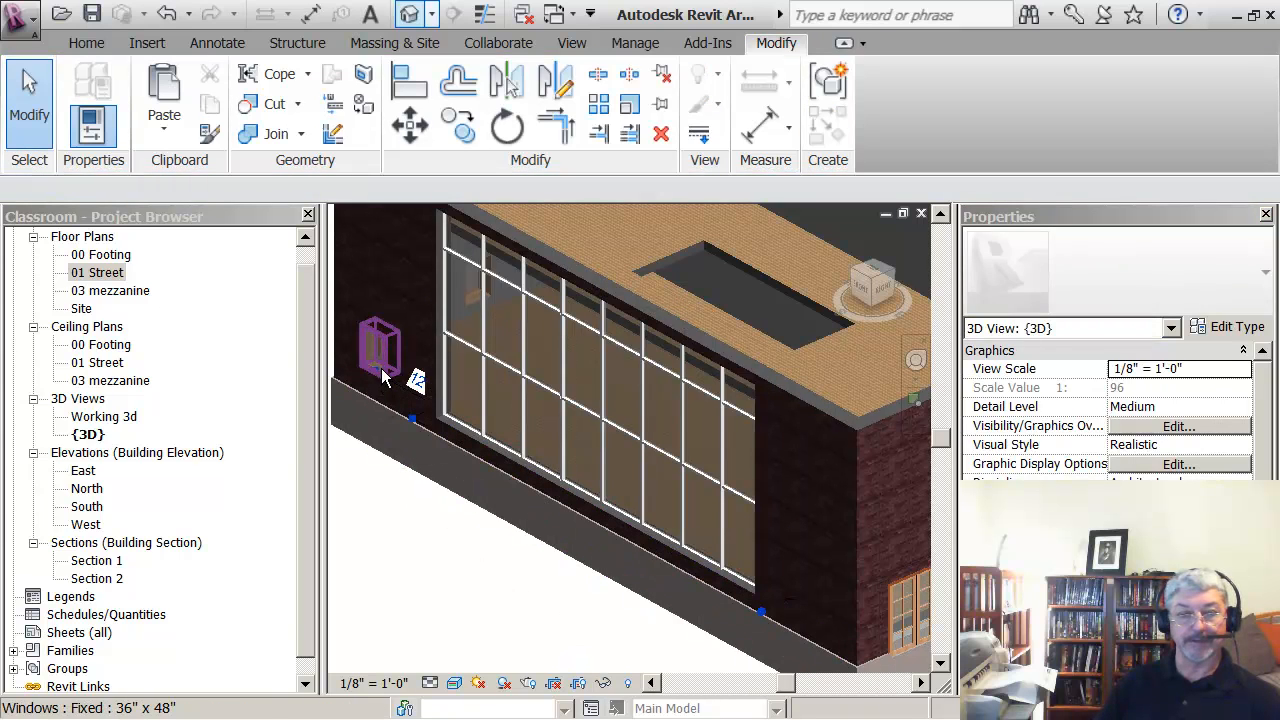
# Set the sill height of the Double-Glass 2 door in the end wall at grid line 4 to 2'-0"
pyautogui.moveTo(864, 570); pyautogui.dragTo(600, 456, button='middle')
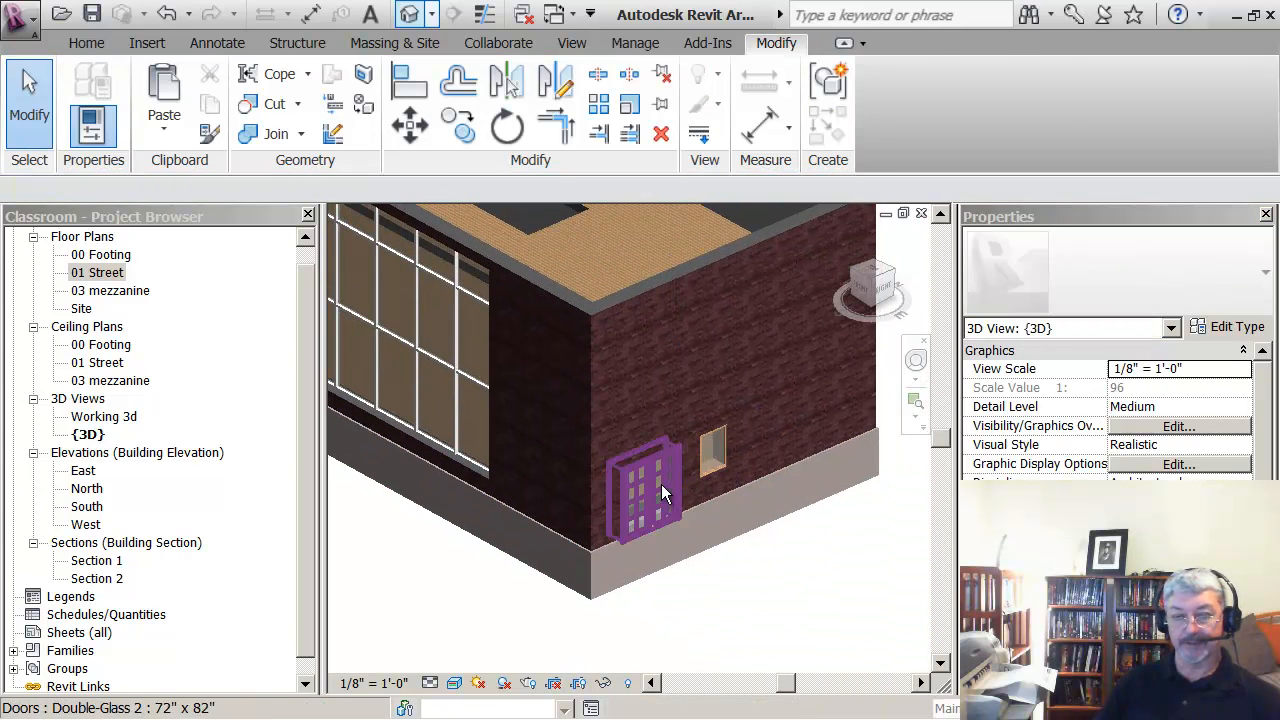
pyautogui.click(661, 484)
pyautogui.click(1173, 387)
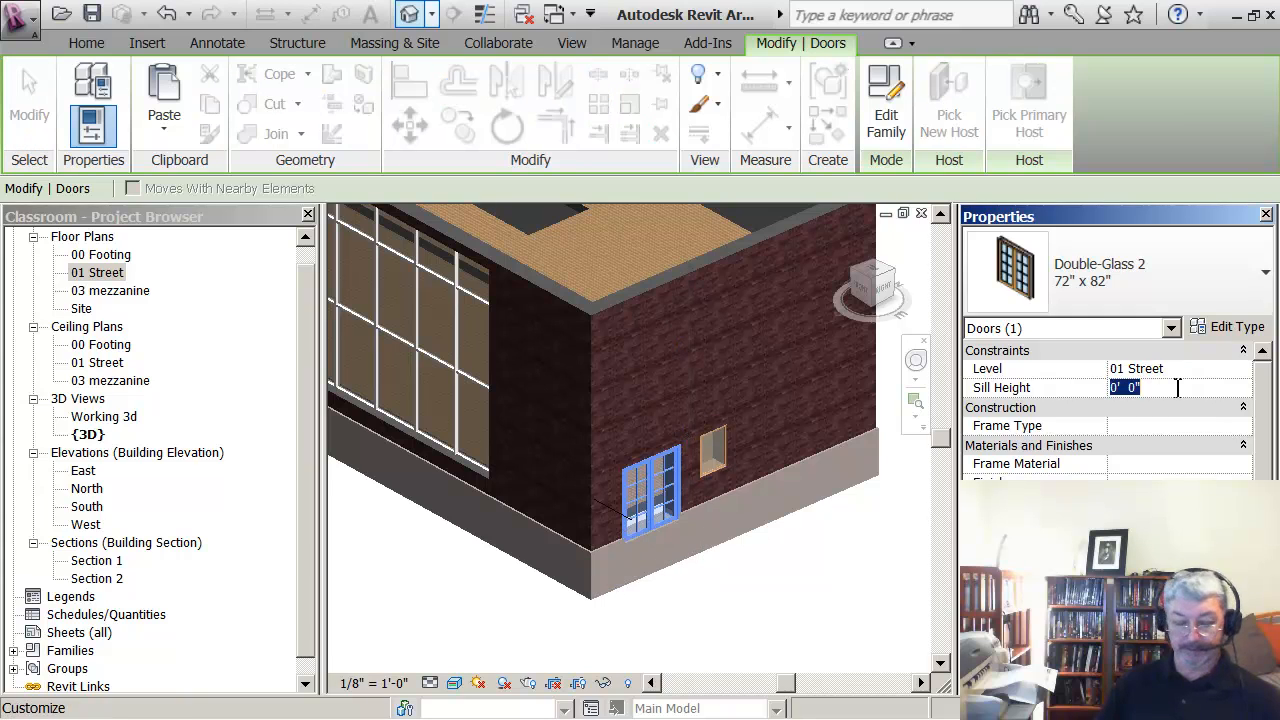
pyautogui.write('2')
pyautogui.press('Return')
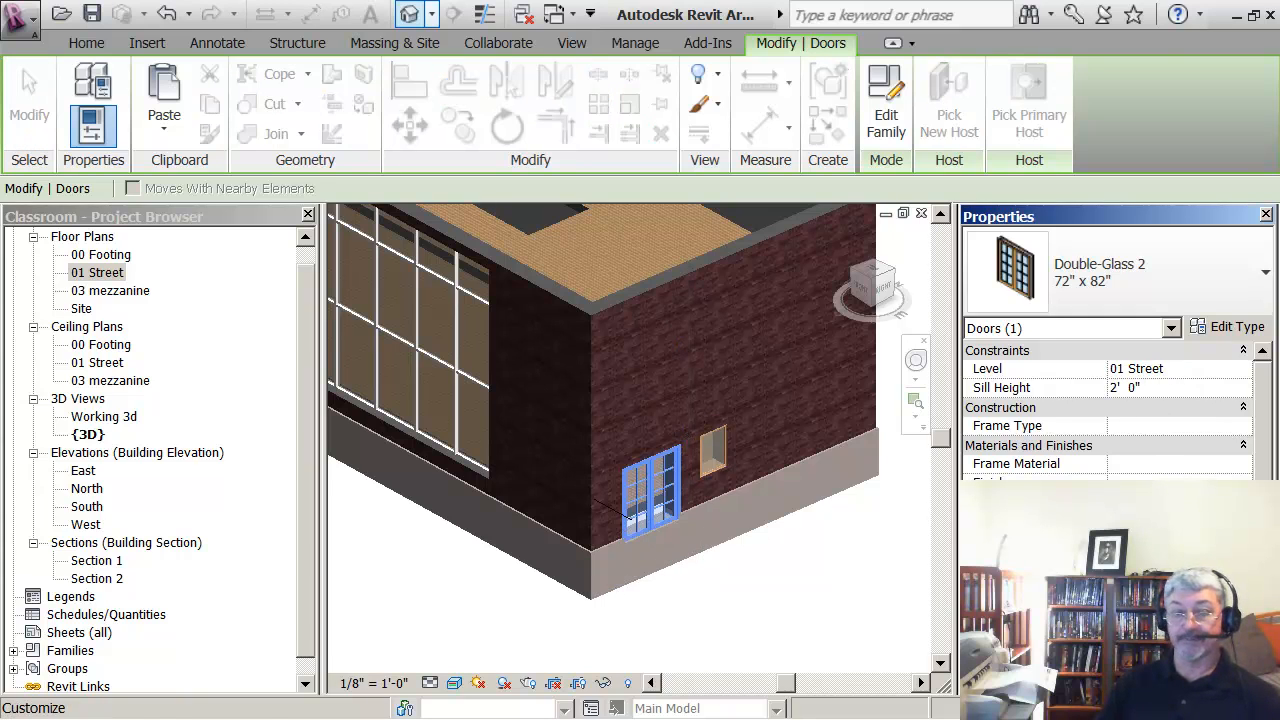
# Set the sill height of the Double-Glass 2 door in the opposite end wall, at grid line 1, to 2'-0"
pyautogui.keyDown('shift'); pyautogui.moveTo(816, 633); pyautogui.dragTo(620, 547, button='middle'); pyautogui.keyUp('shift')
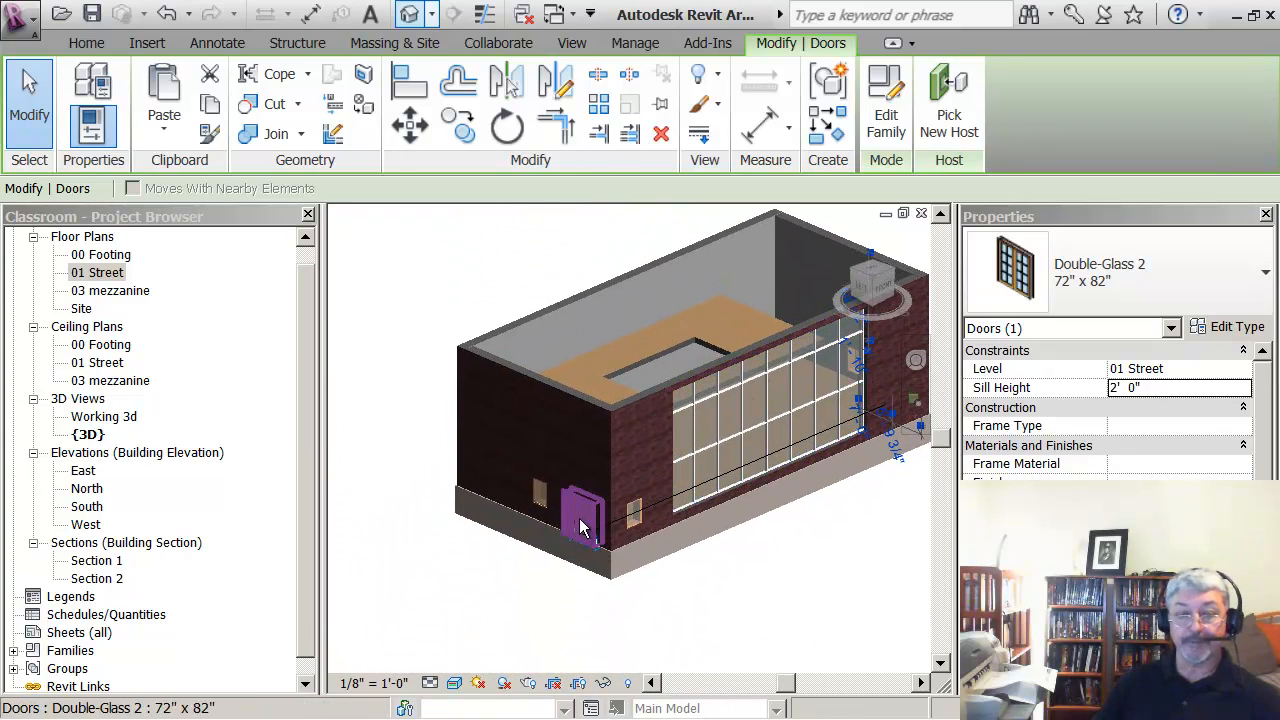
pyautogui.click(579, 516)
pyautogui.click(1169, 390)
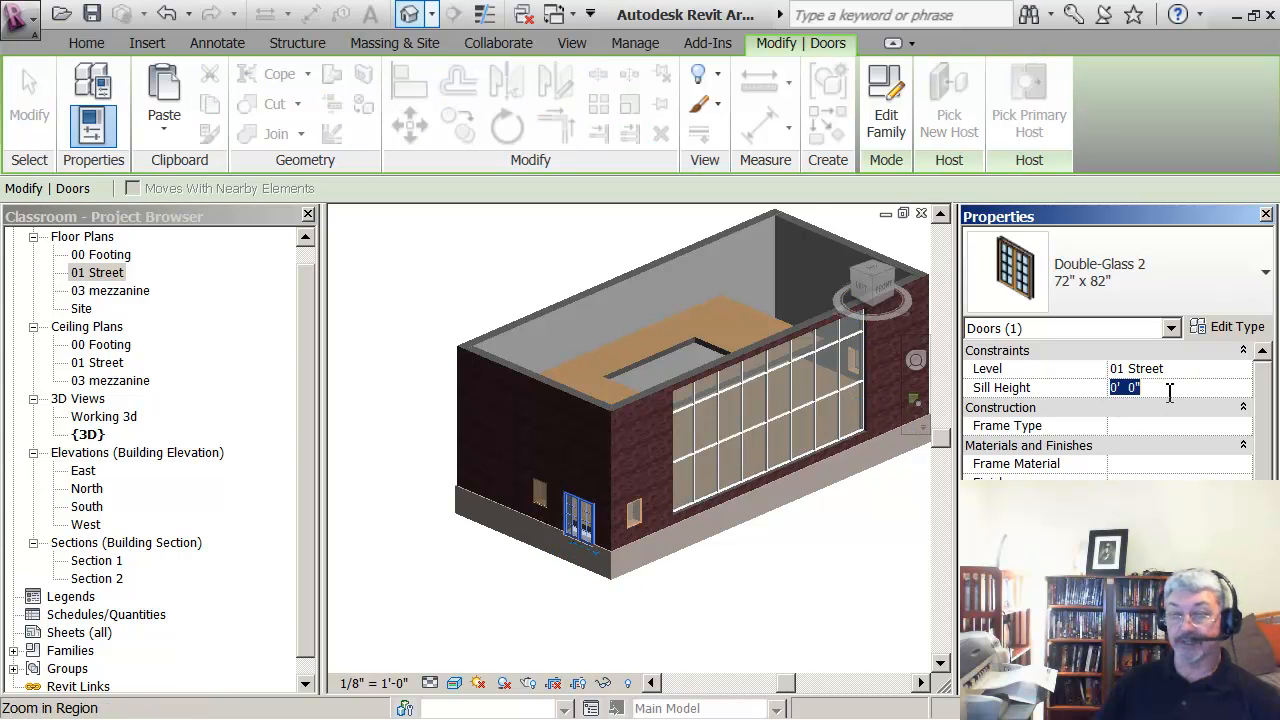
pyautogui.write('2')
pyautogui.press('Return')
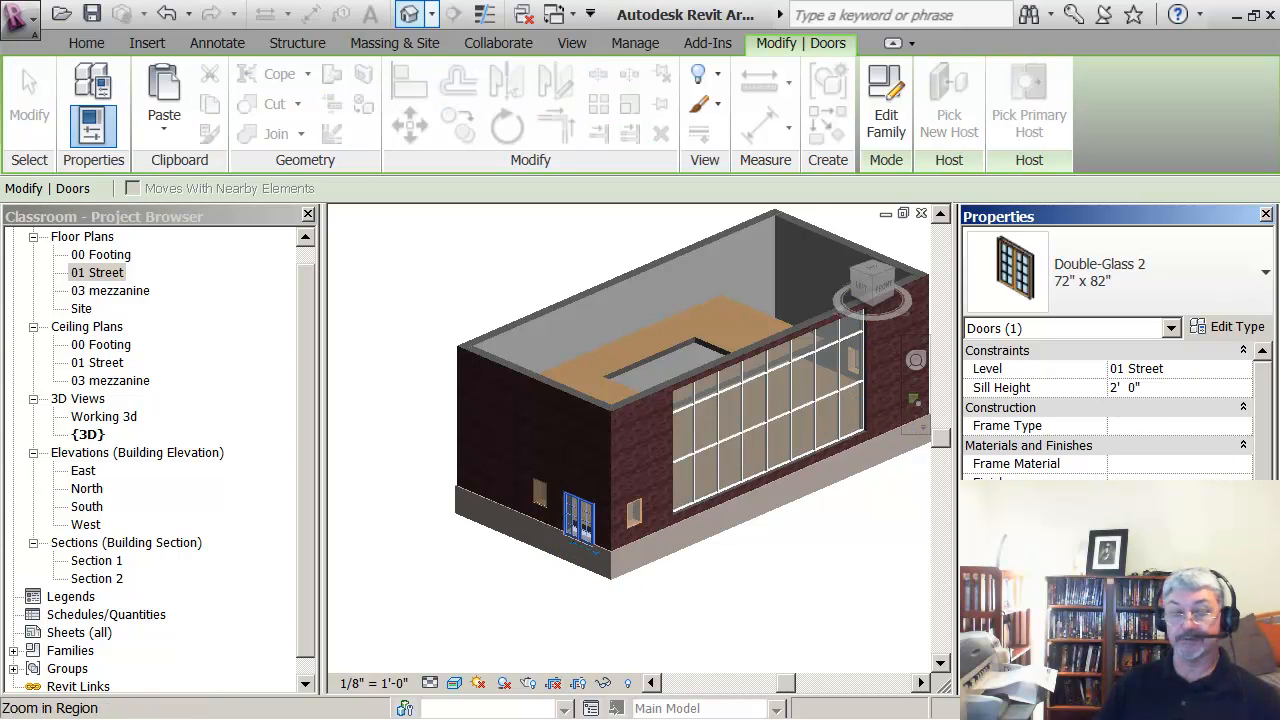
pyautogui.click(830, 626)
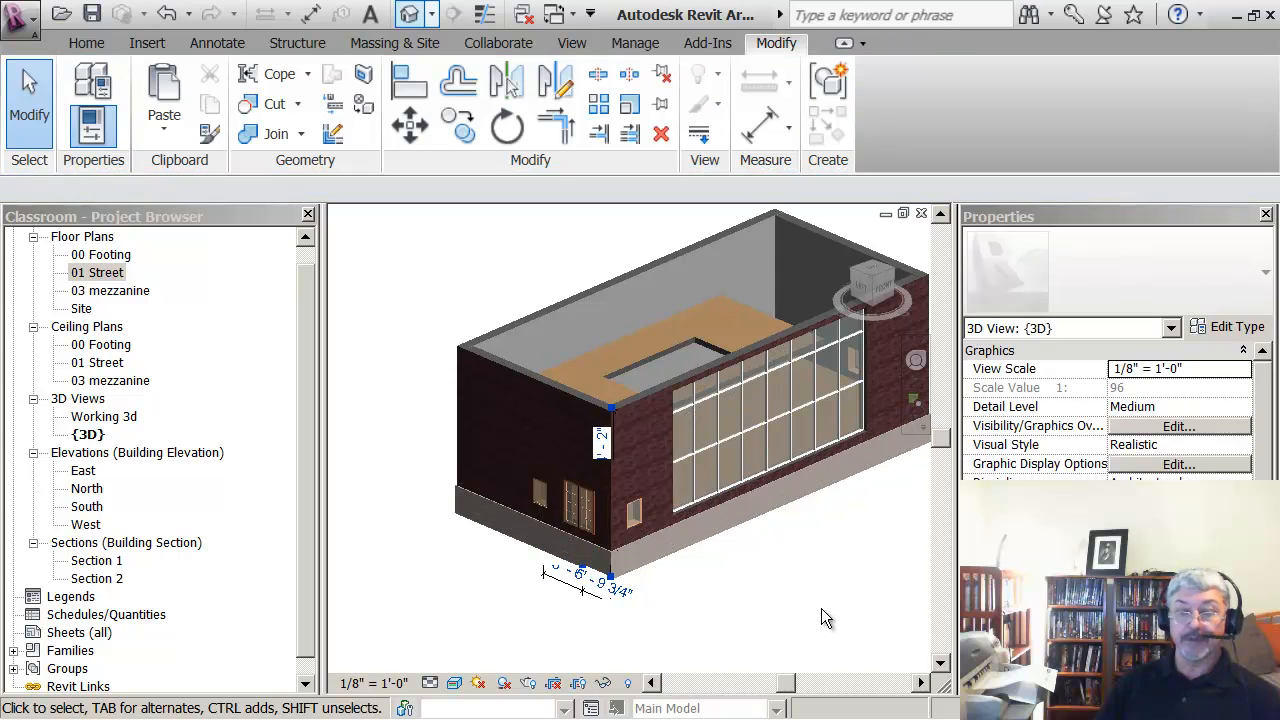
# Duplicate the Storefront curtain wall's type in the long exterior wall and name the new type Class CW
pyautogui.scroll(-2, 815, 600)
pyautogui.moveTo(810, 591); pyautogui.dragTo(785, 613, button='middle')
pyautogui.scroll(2, 738, 573)
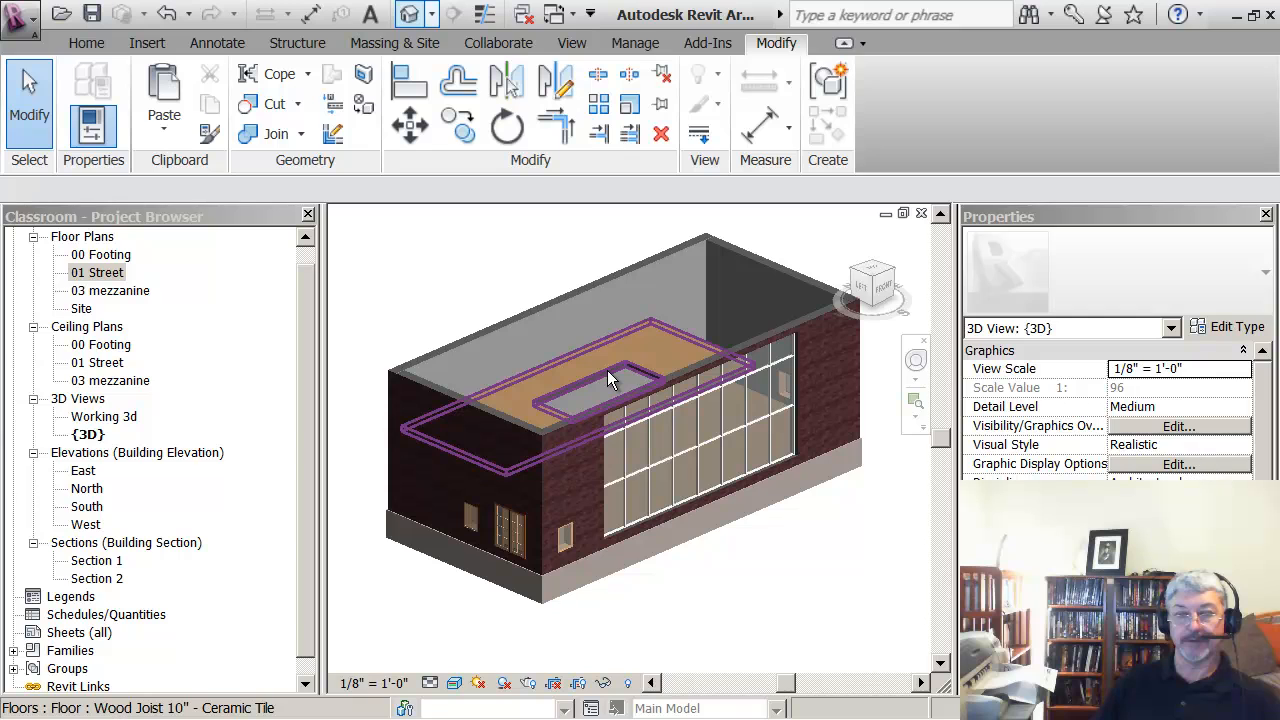
pyautogui.moveTo(790, 571)
pyautogui.mouseDown(button='middle')
pyautogui.moveTo(776, 582)
pyautogui.moveTo(798, 592)
pyautogui.mouseUp(button='middle')
pyautogui.scroll(1, 790, 585)
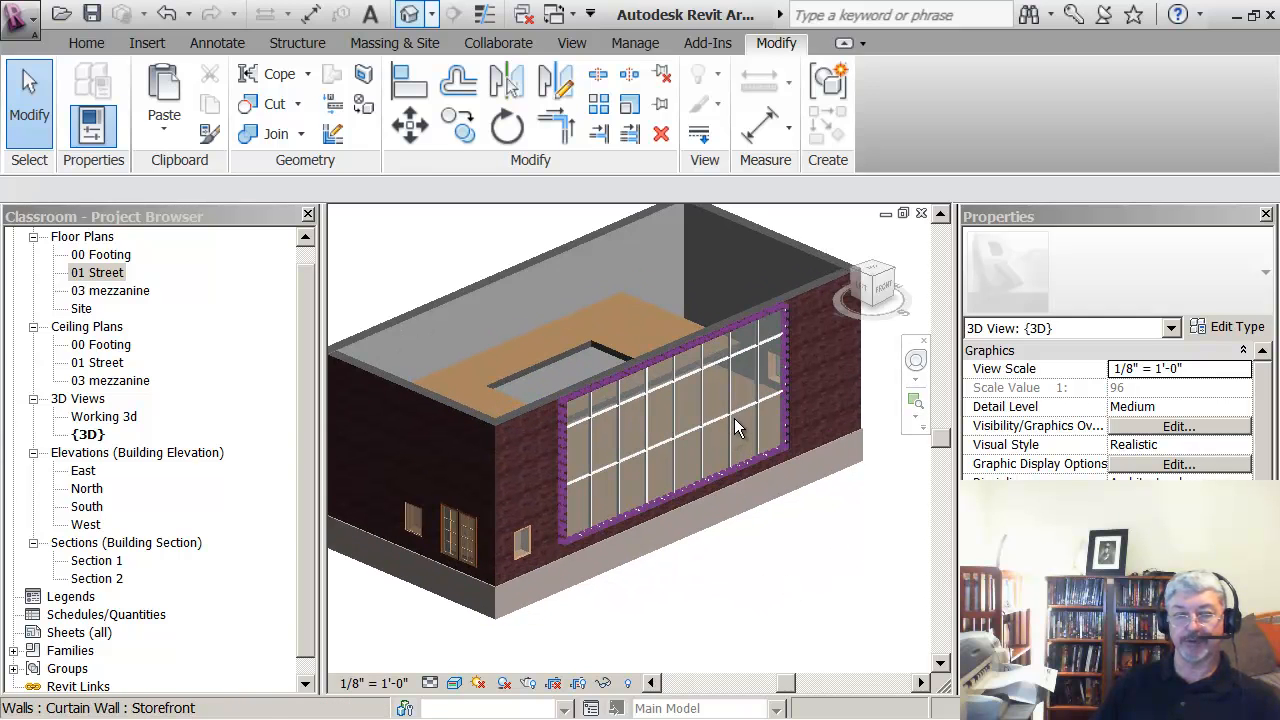
pyautogui.click(738, 465)
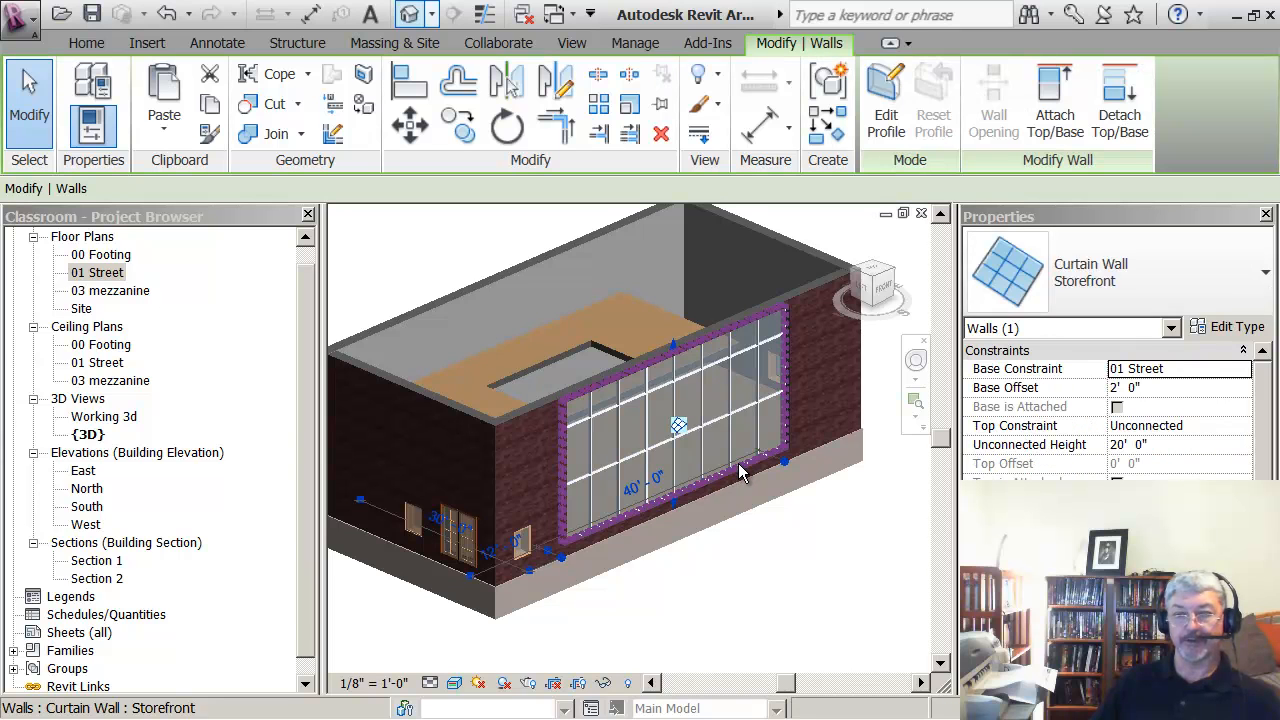
pyautogui.click(1220, 328)
pyautogui.click(788, 97)
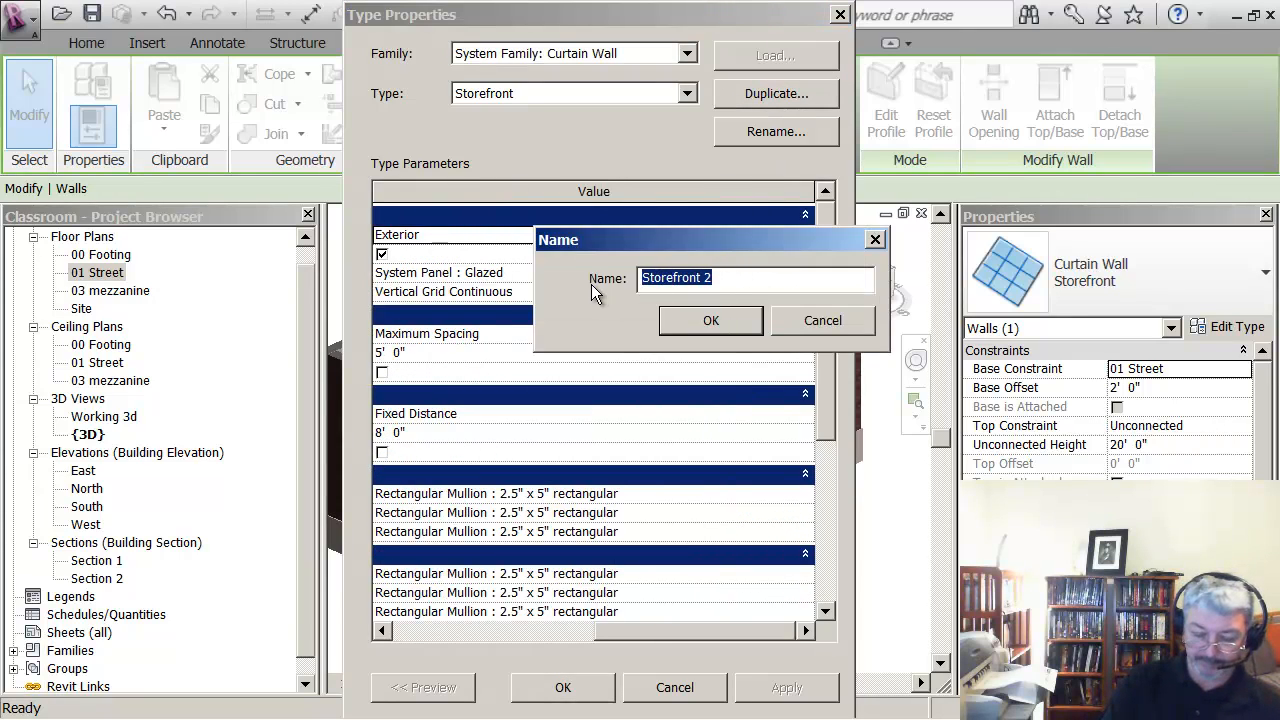
pyautogui.write('Class')
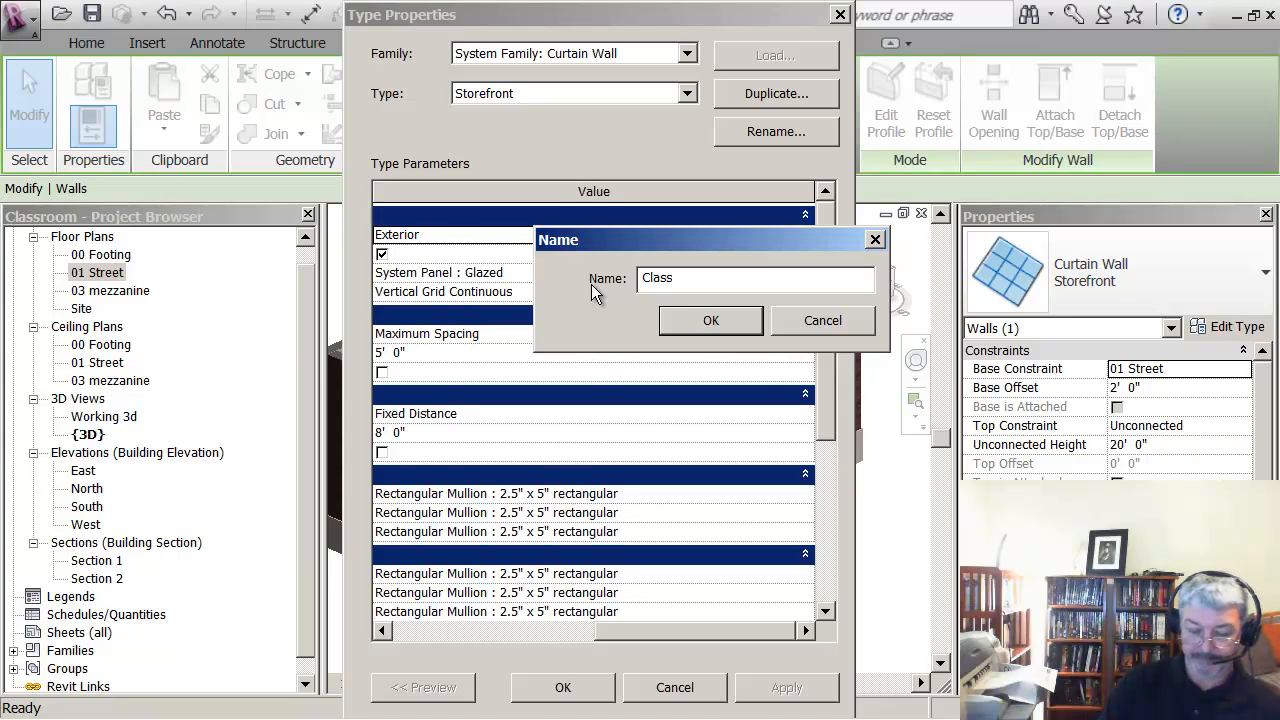
pyautogui.write(' CW')
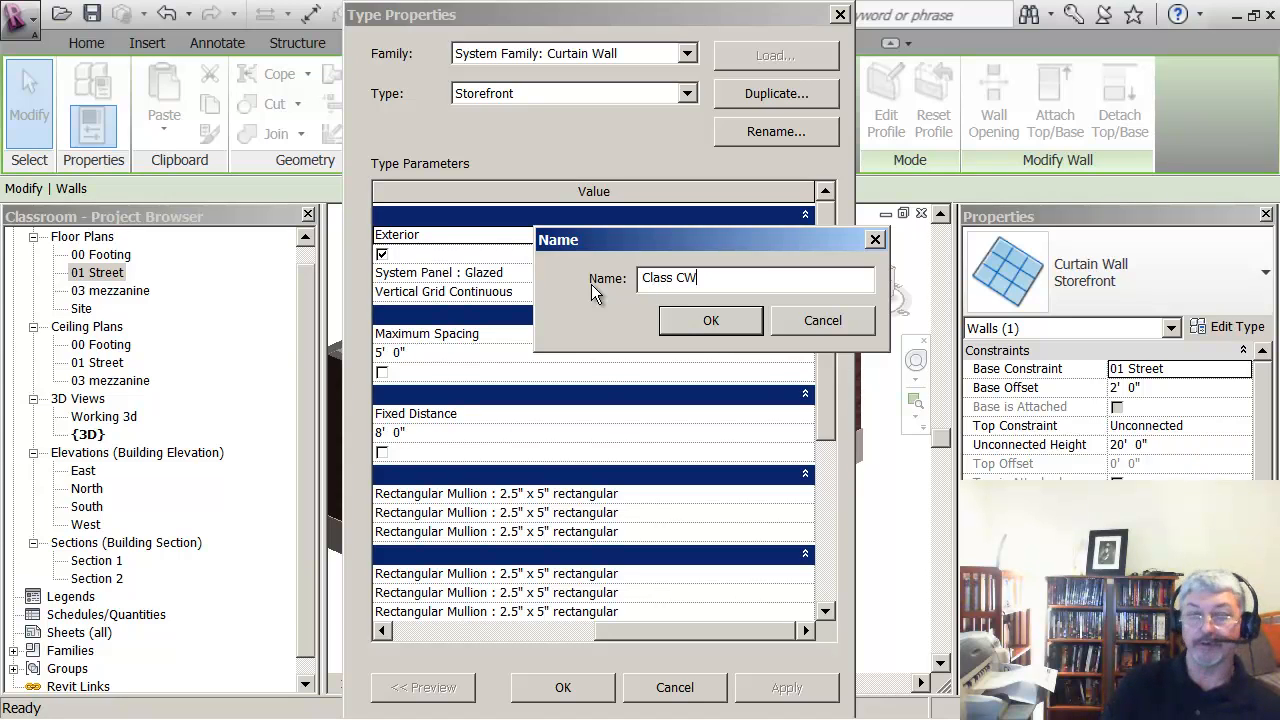
pyautogui.click(708, 326)
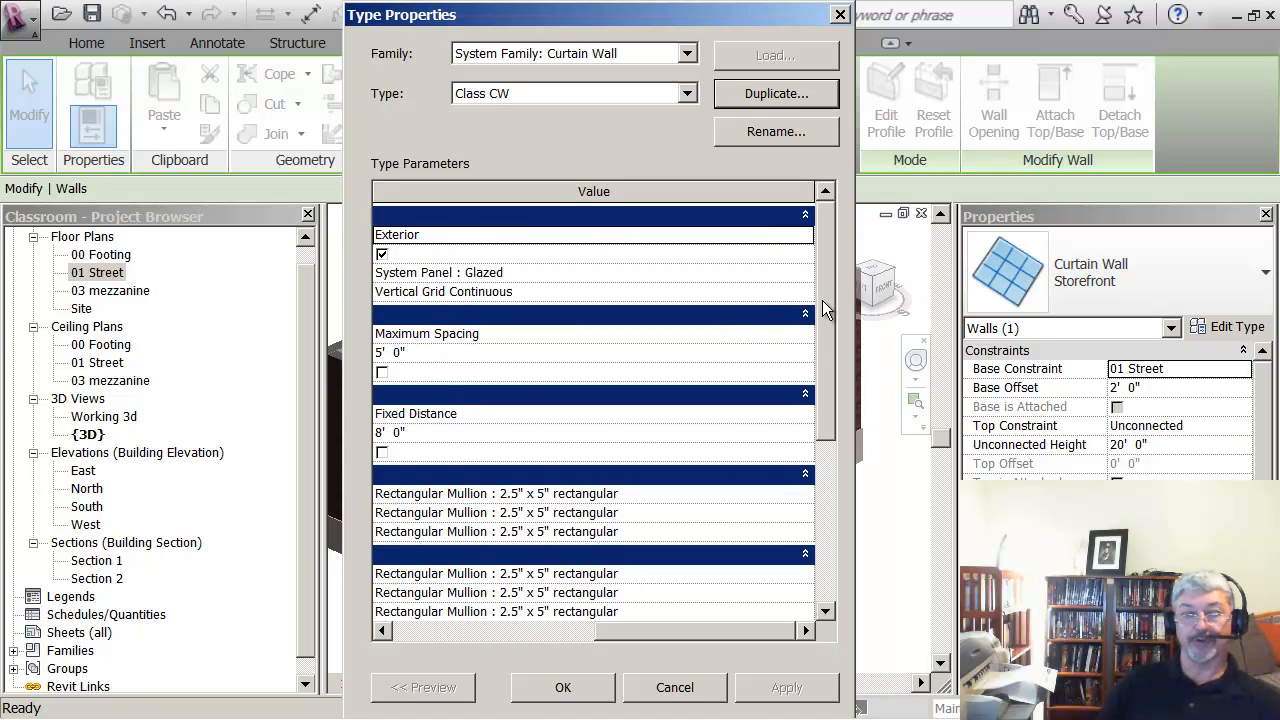
# Set the Class CW type's vertical grid maximum spacing and horizontal grid fixed distance both to 4'-0" and apply them to the curtain wall
pyautogui.click(445, 353)
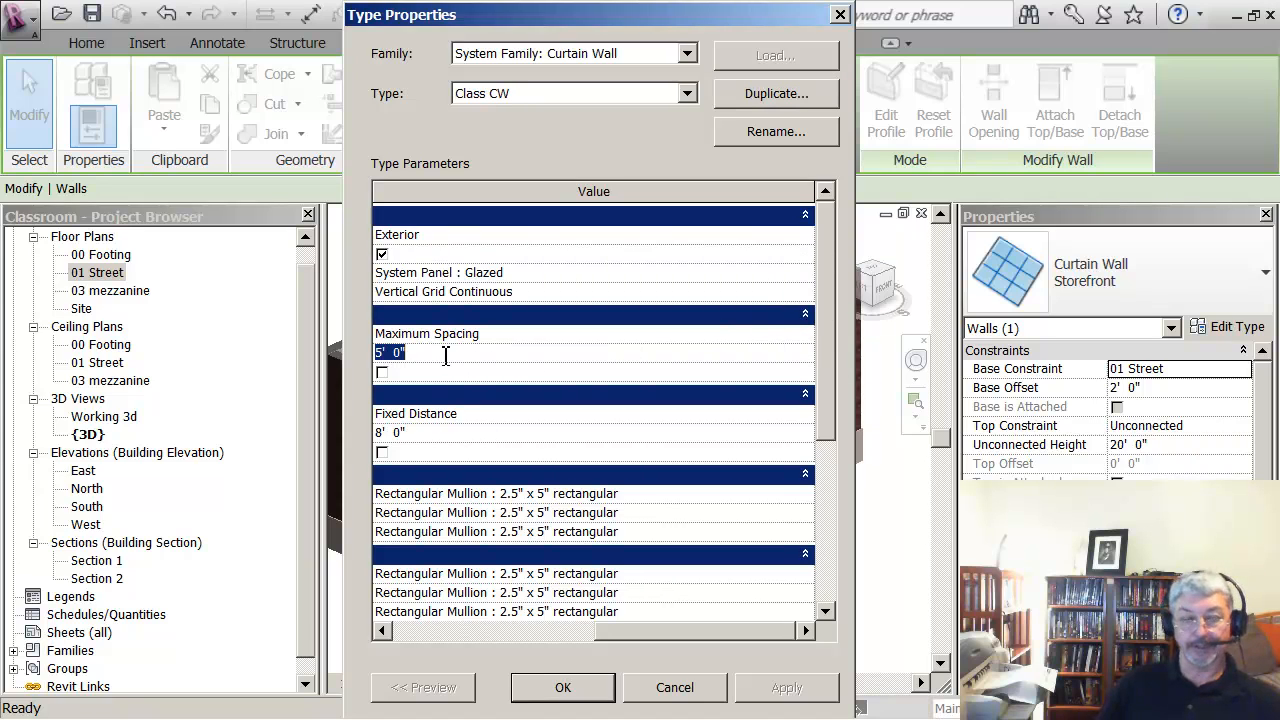
pyautogui.write('4')
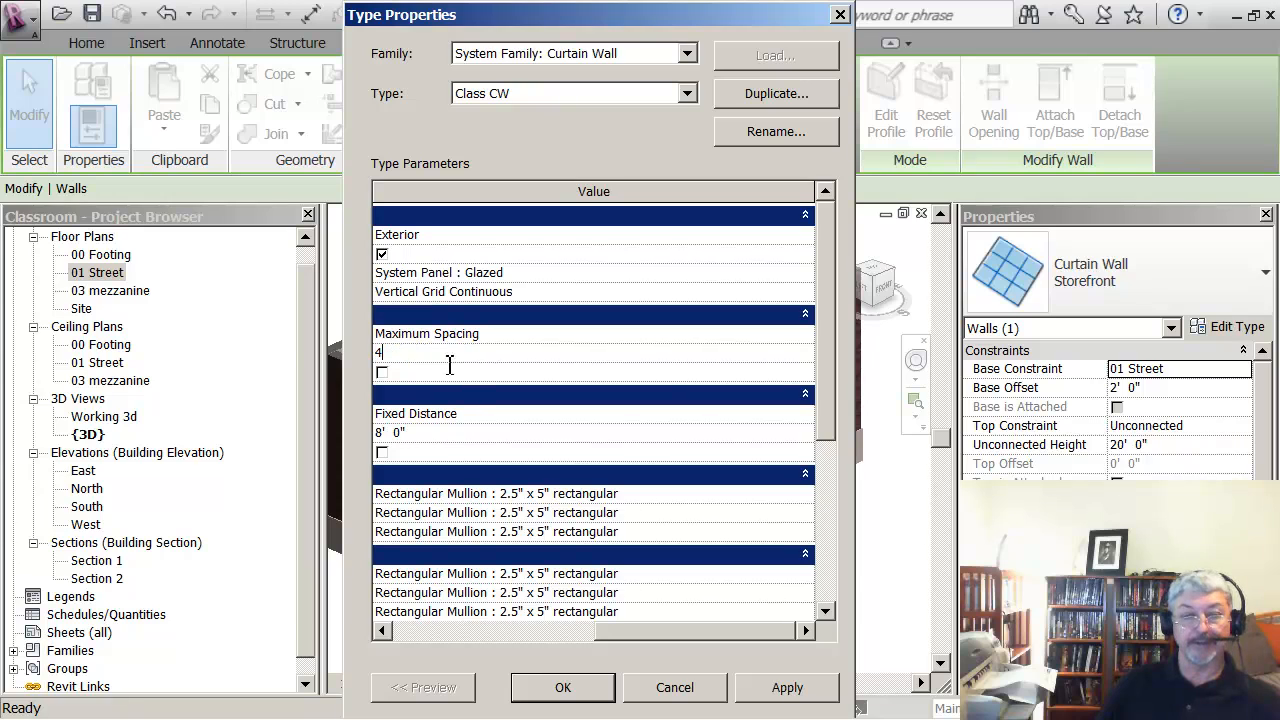
pyautogui.click(445, 432)
pyautogui.write('4')
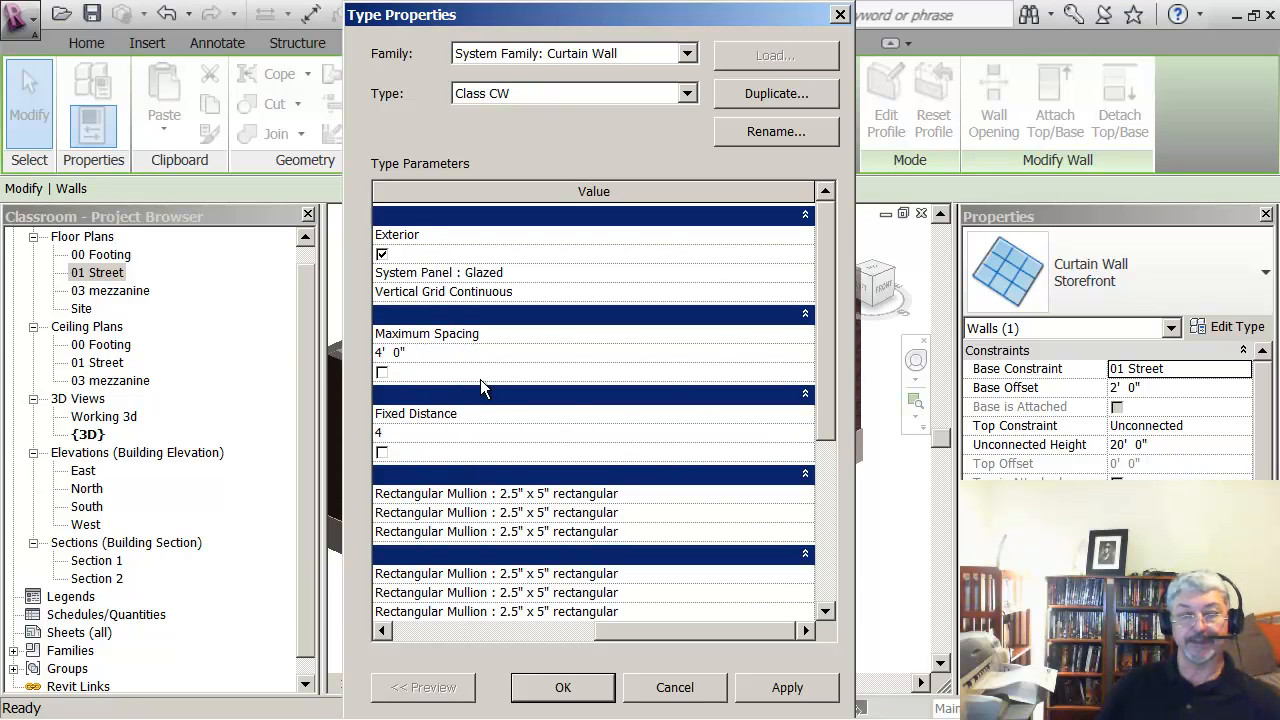
pyautogui.click(487, 354)
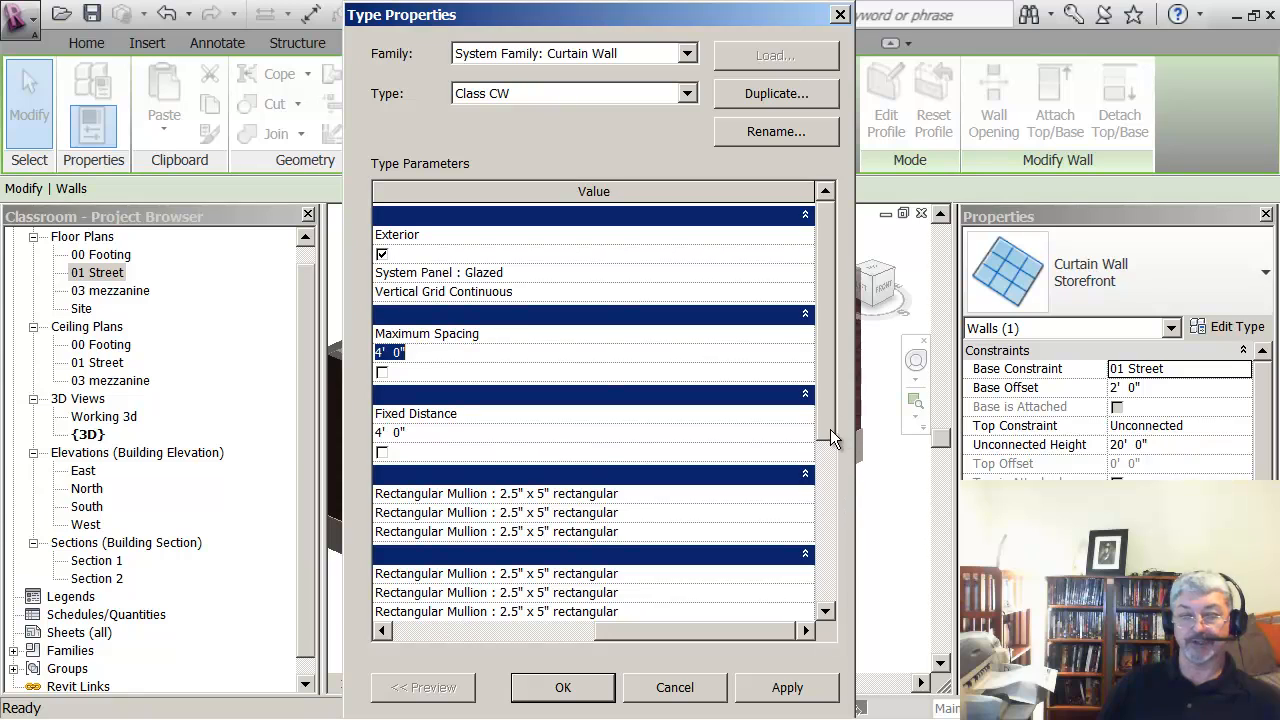
pyautogui.moveTo(833, 438); pyautogui.dragTo(842, 535)
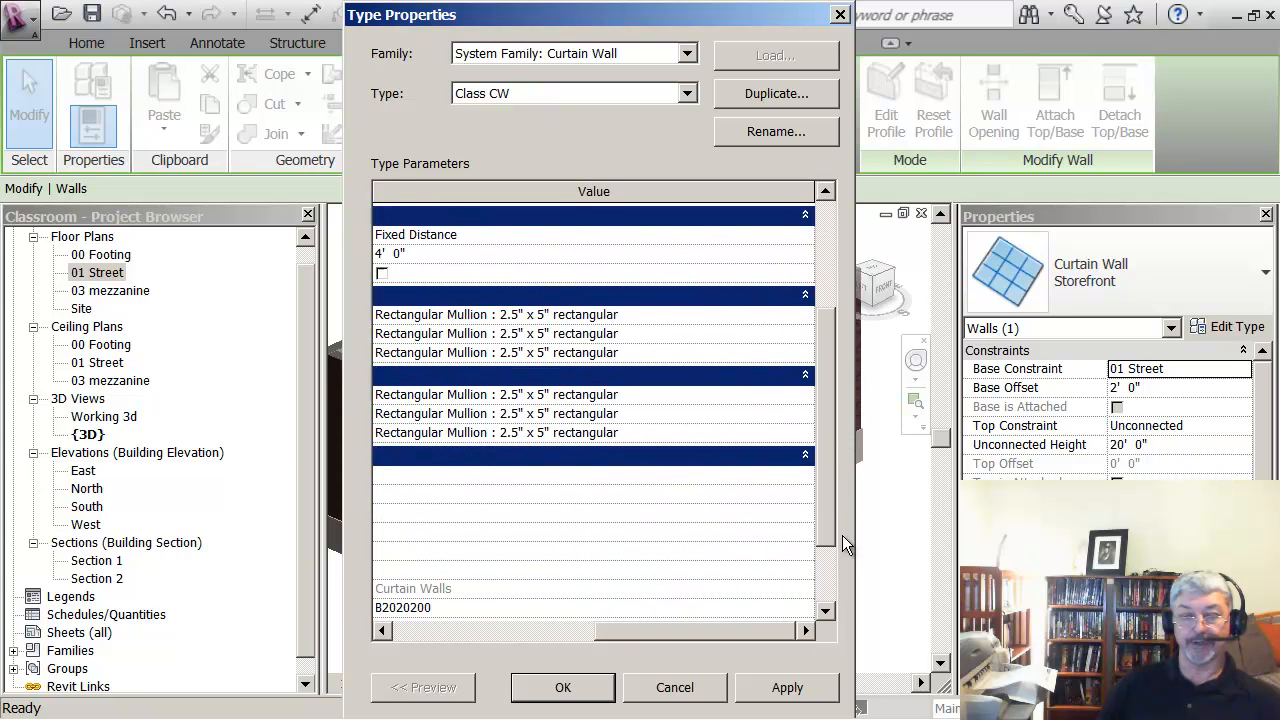
pyautogui.click(572, 695)
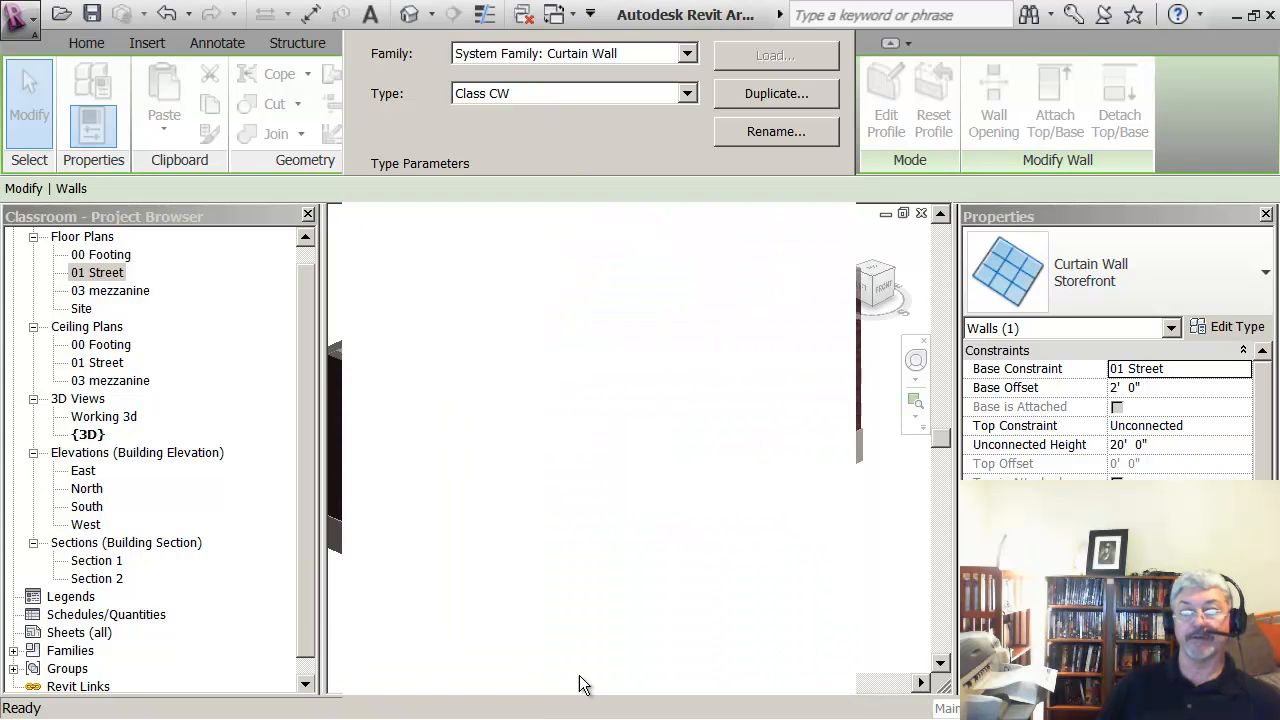
pyautogui.click(728, 588)
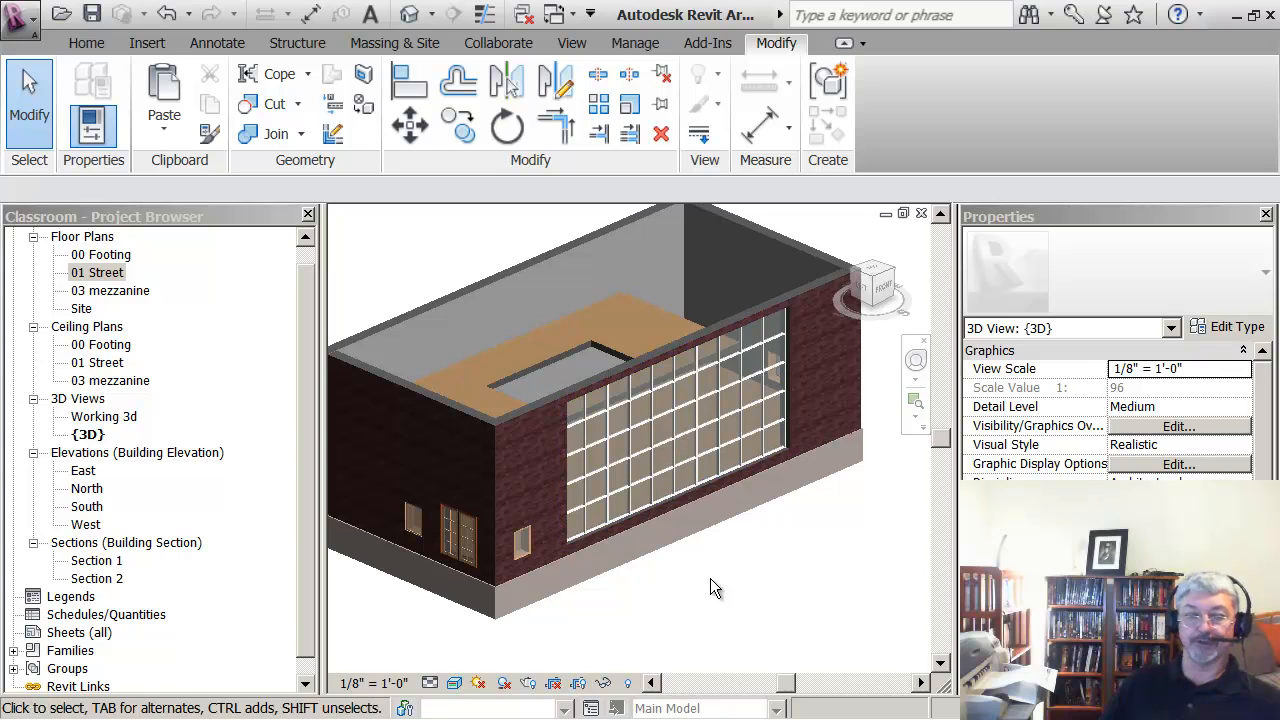
pyautogui.moveTo(754, 594)
pyautogui.mouseDown(button='middle')
pyautogui.moveTo(769, 608)
pyautogui.moveTo(758, 604)
pyautogui.mouseUp(button='middle')
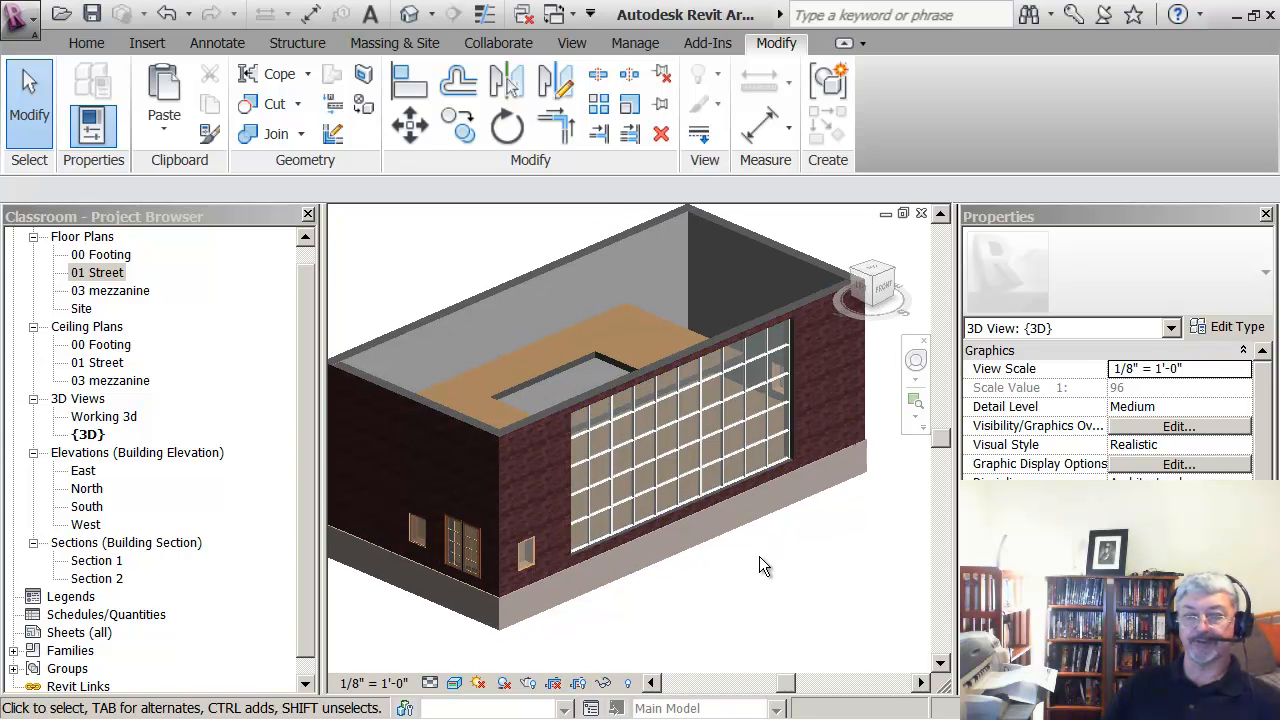
pyautogui.moveTo(760, 558); pyautogui.dragTo(808, 558, button='middle')
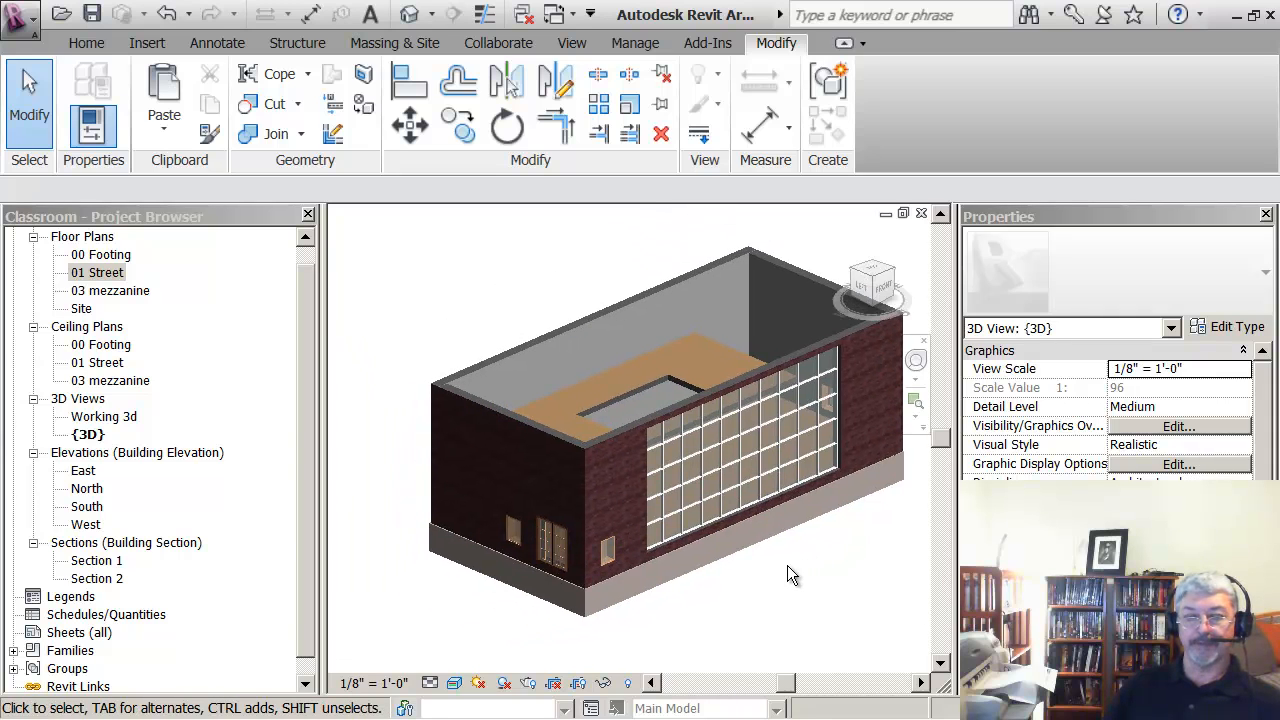
pyautogui.scroll(2, 787, 567)
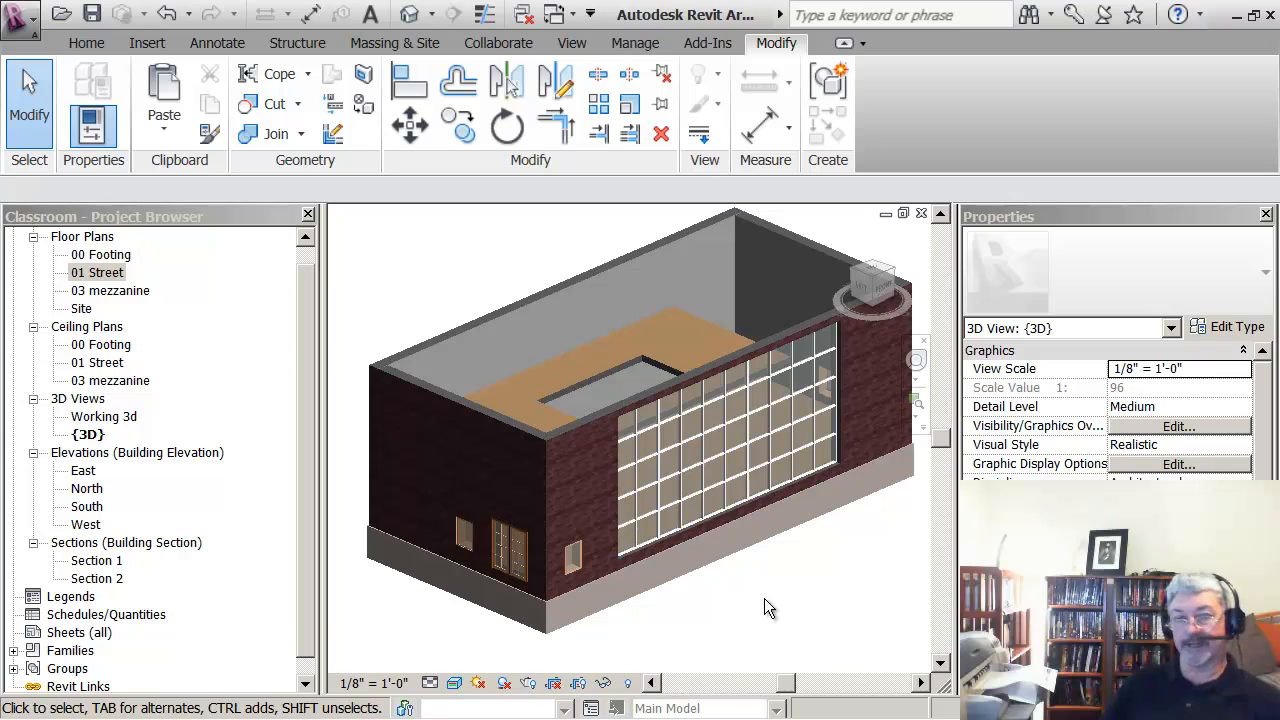
pyautogui.scroll(-2, 764, 598)
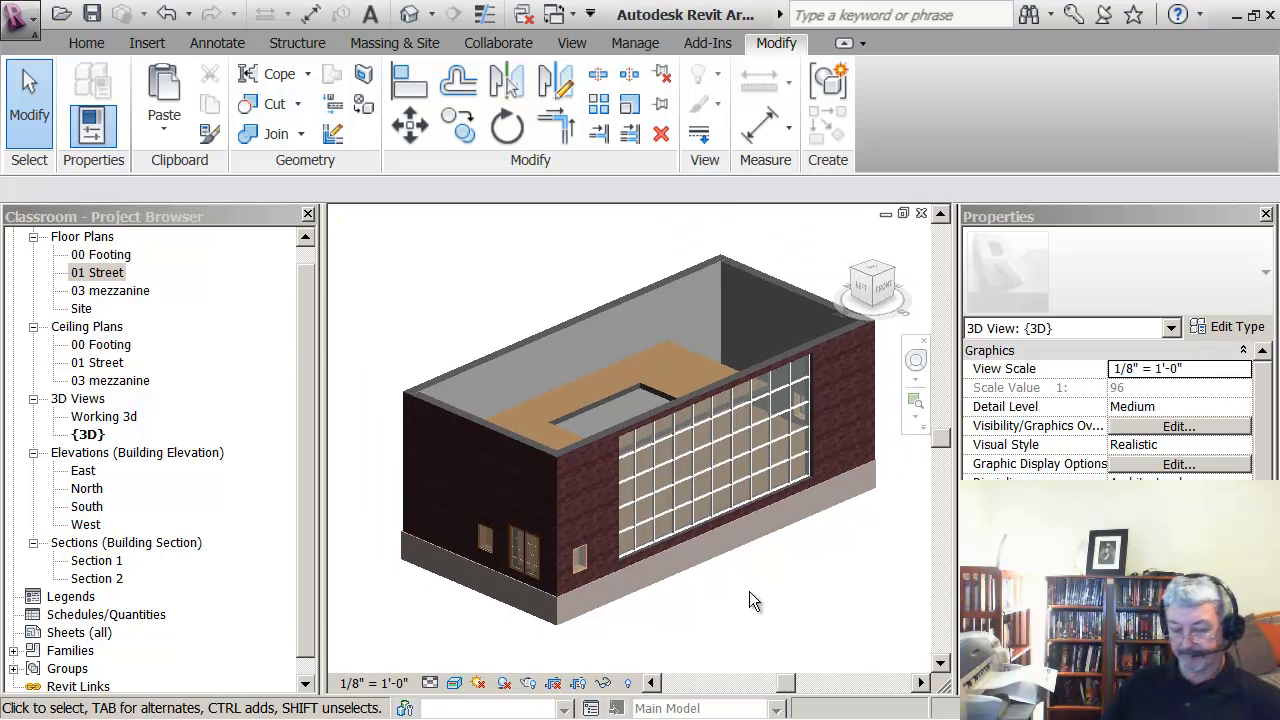